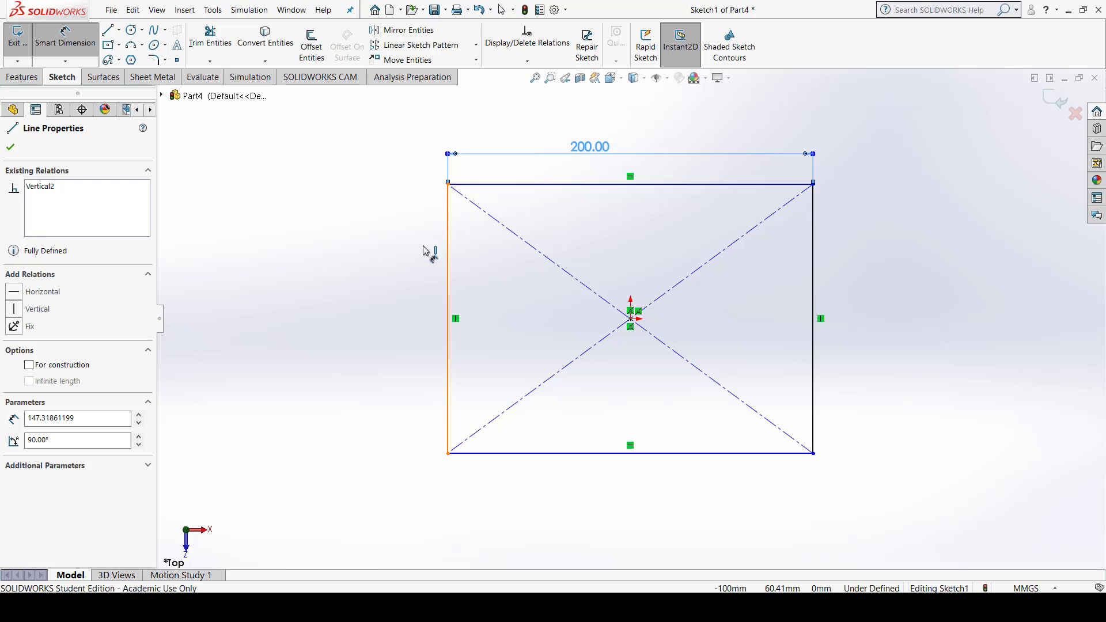
Step: Dimension the rectangle's vertical side at 100 mm and close the sketch
click(422, 254)
text(100)
key(Return)
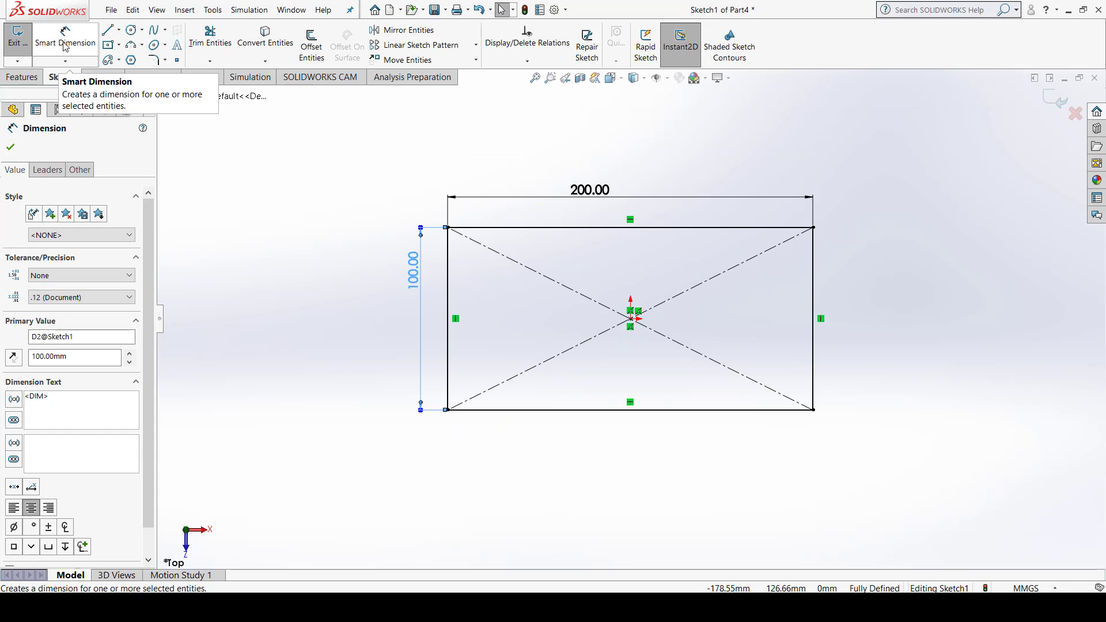
click(10, 147)
click(16, 42)
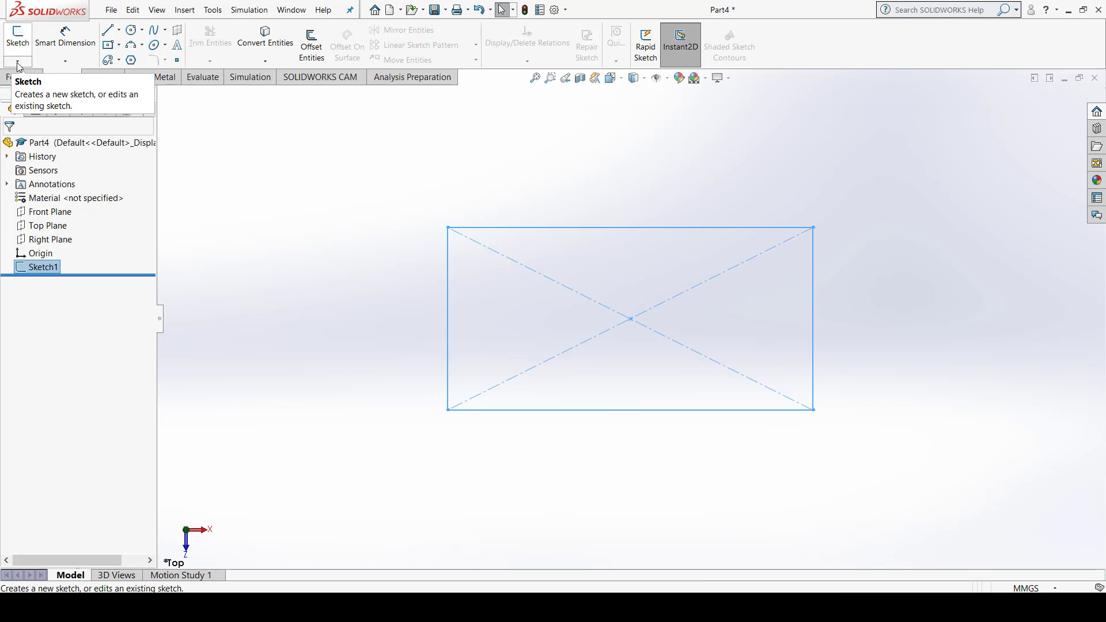
Step: Extrude the rectangle sketch into a solid block with a blind depth of 100 mm
click(24, 52)
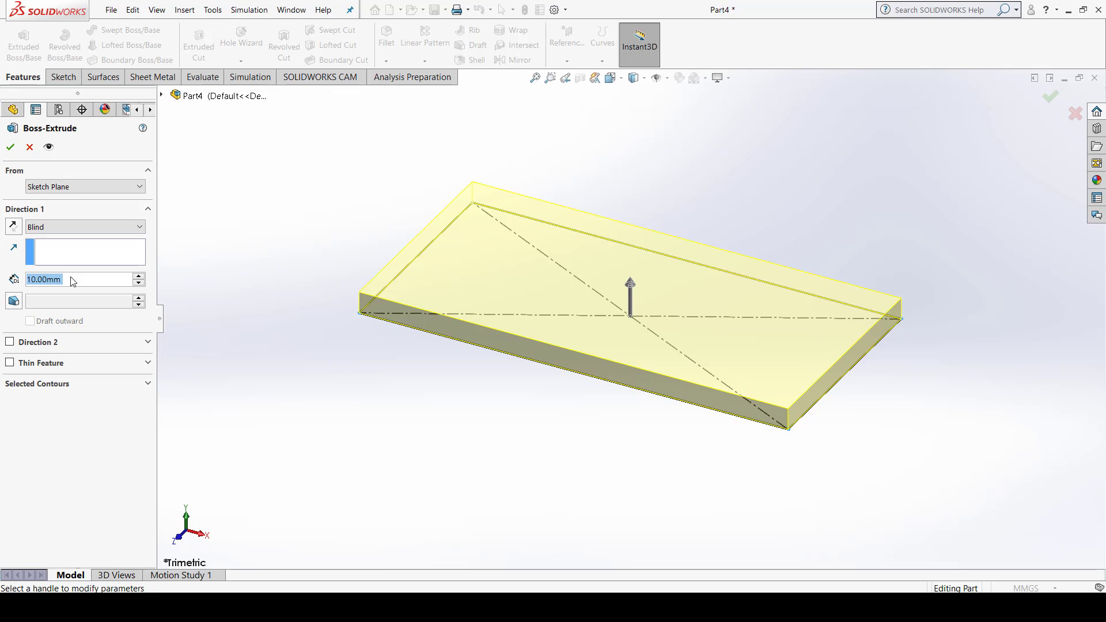
text(100)
key(Return)
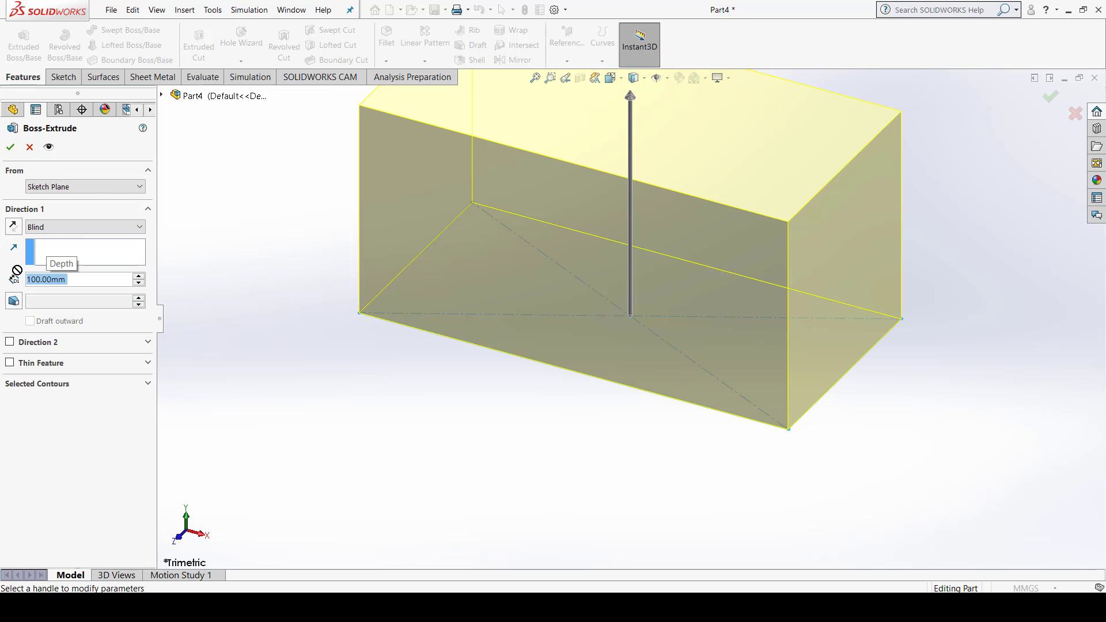
click(10, 148)
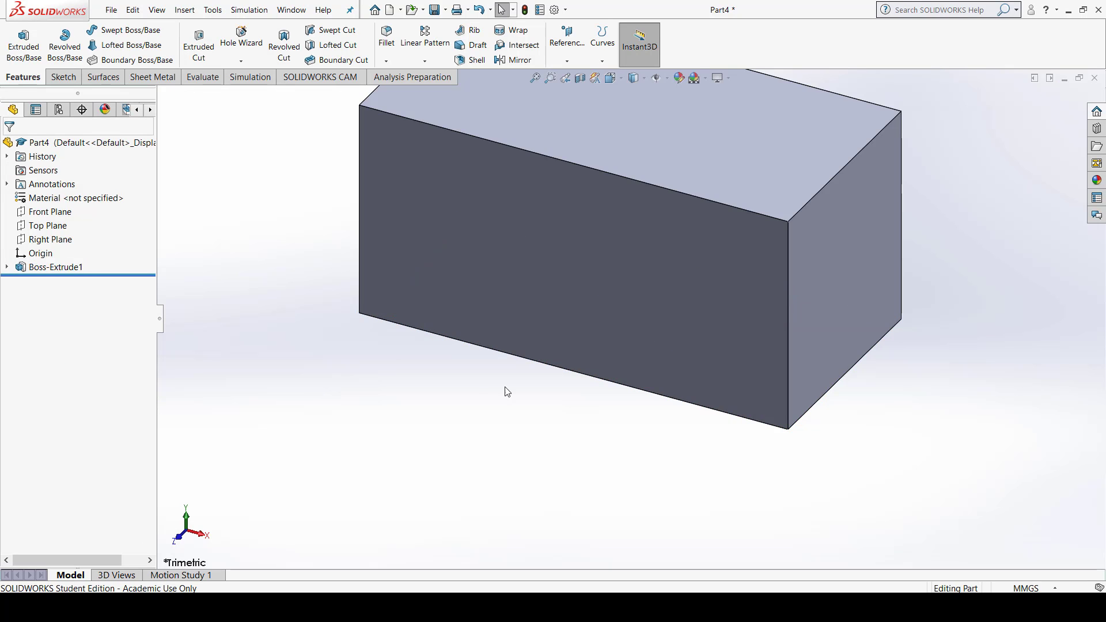
Step: Examine the block from several angles, checking its top and bottom faces
scroll(536, 366, up, 2)
ctrl+middle_drag(538, 298, 527, 362)
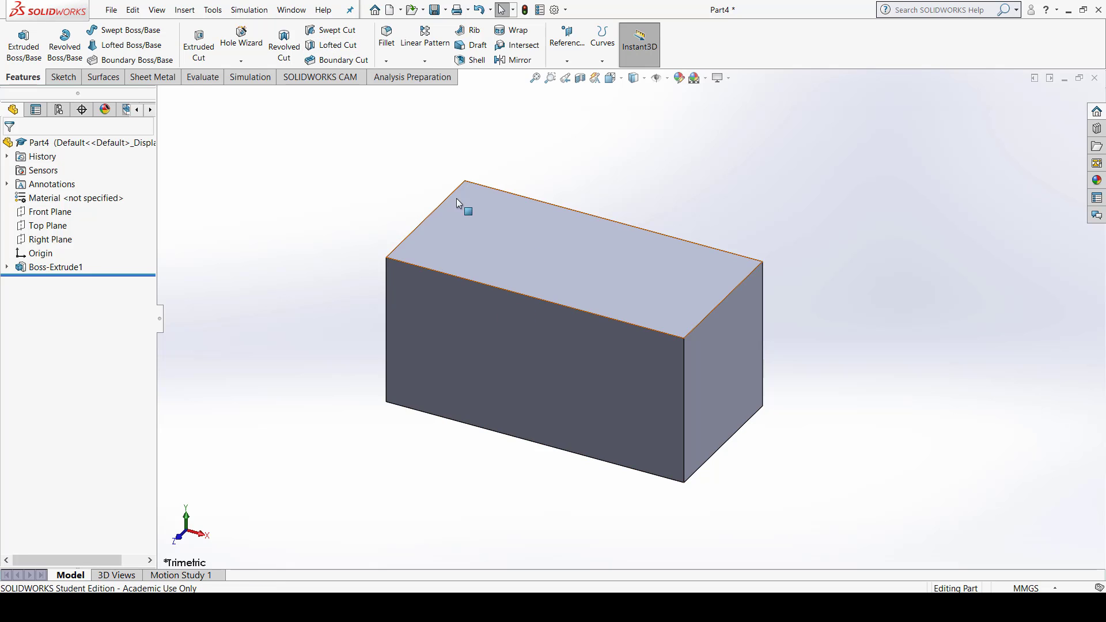
middle_drag(641, 385, 613, 272)
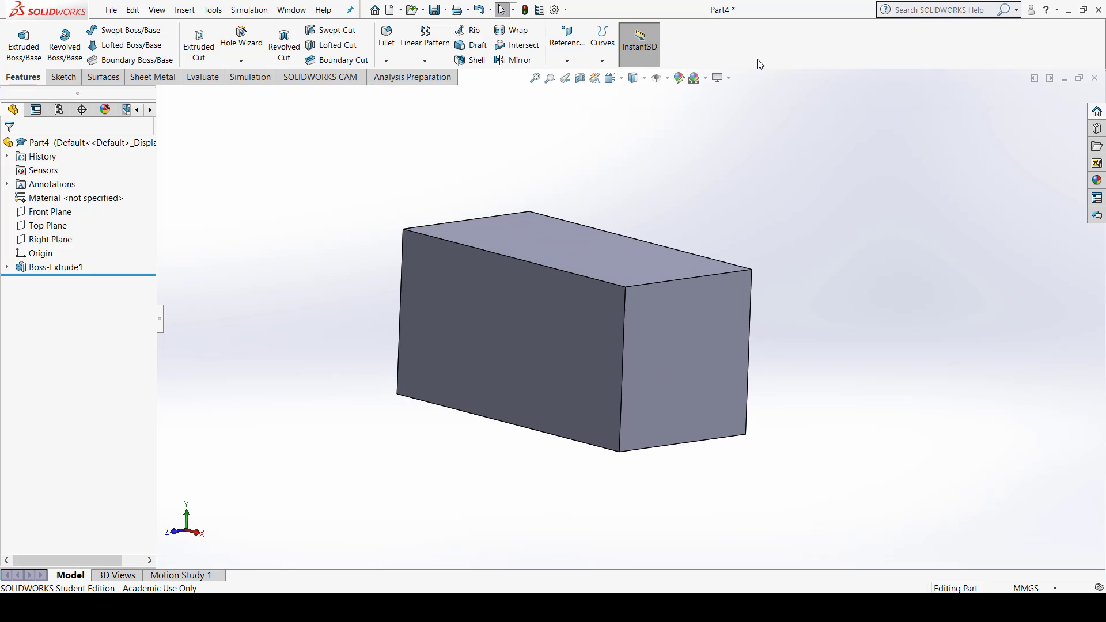
middle_drag(690, 248, 756, 133)
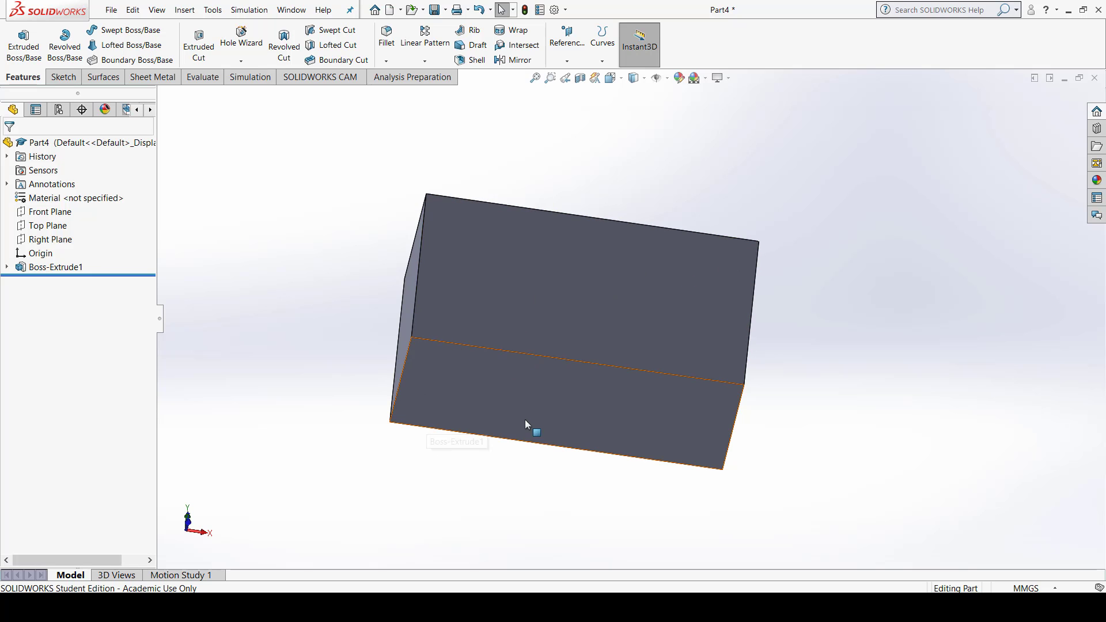
middle_drag(795, 348, 742, 279)
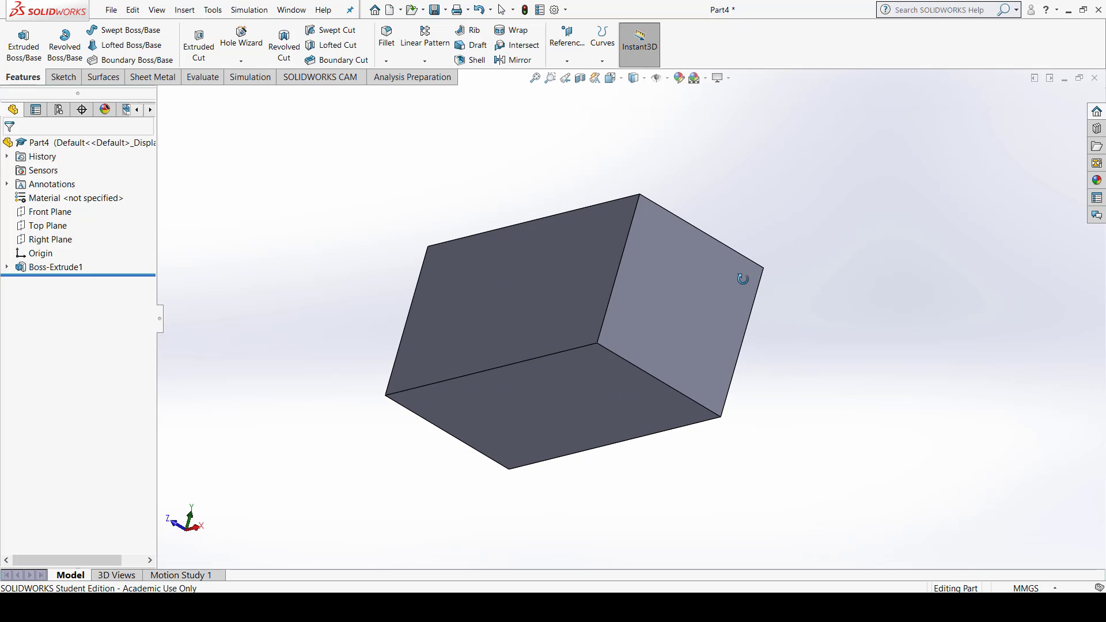
click(555, 396)
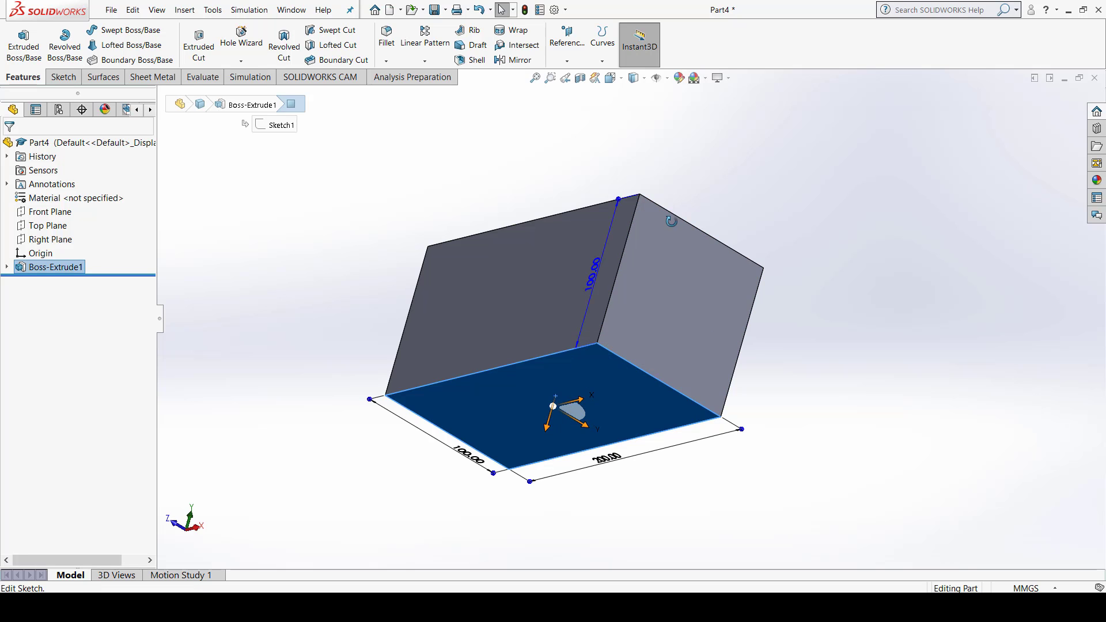
middle_drag(672, 223, 626, 252)
click(618, 236)
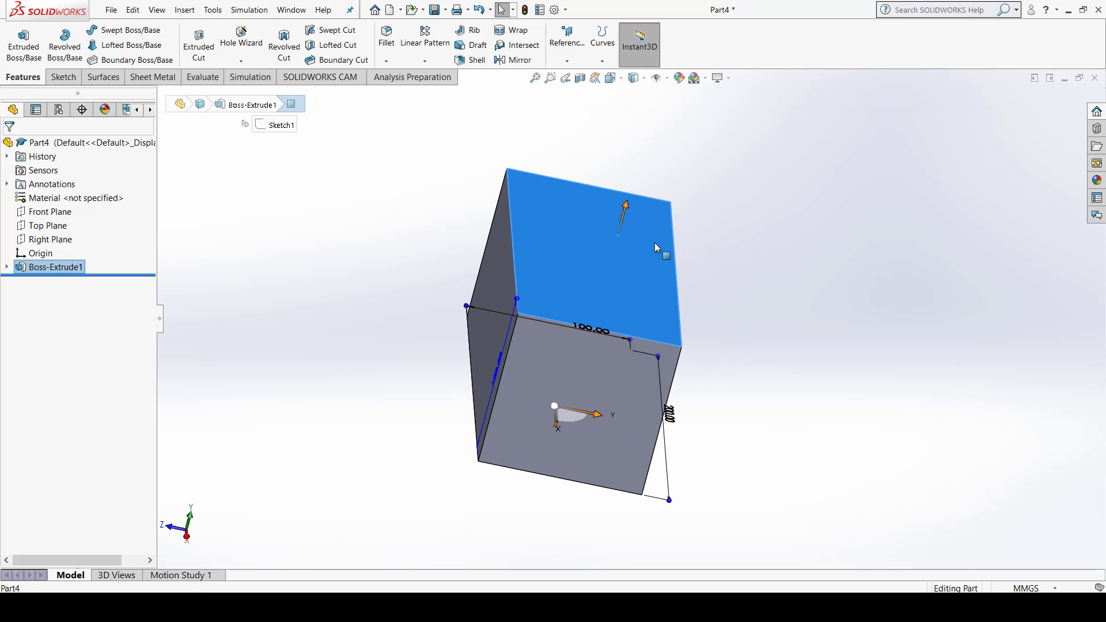
middle_drag(606, 342, 687, 249)
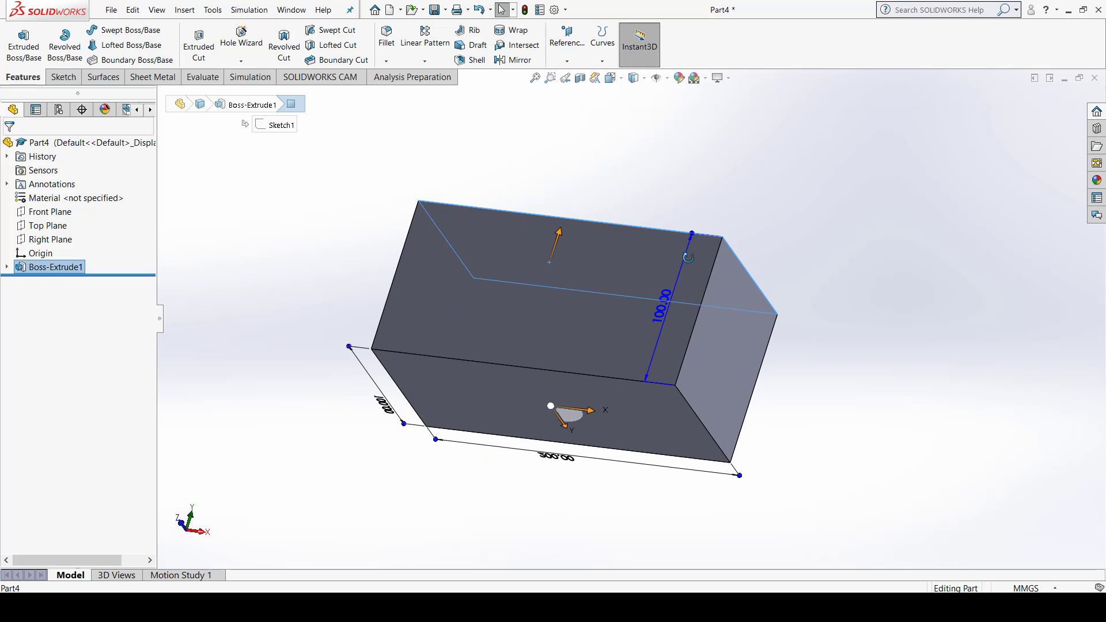
click(593, 398)
middle_drag(739, 181, 530, 201)
middle_drag(607, 371, 536, 358)
Step: Sketch a six-sided polygon on the block's bottom face, centred on the origin, with an inscribed circle about 65 mm in diameter
click(533, 358)
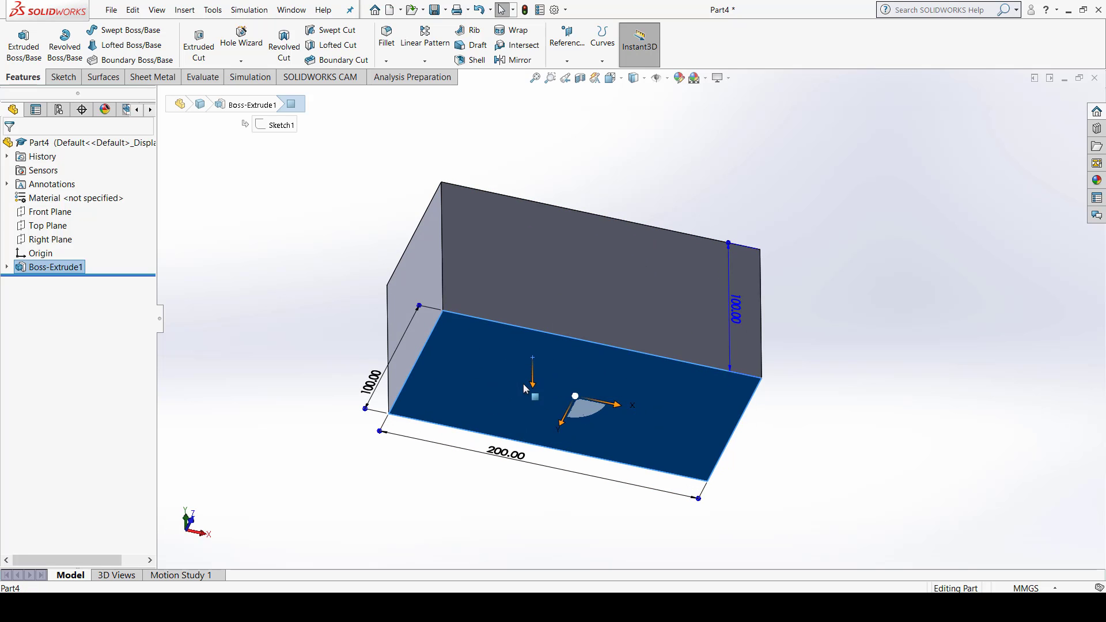
click(65, 78)
click(17, 36)
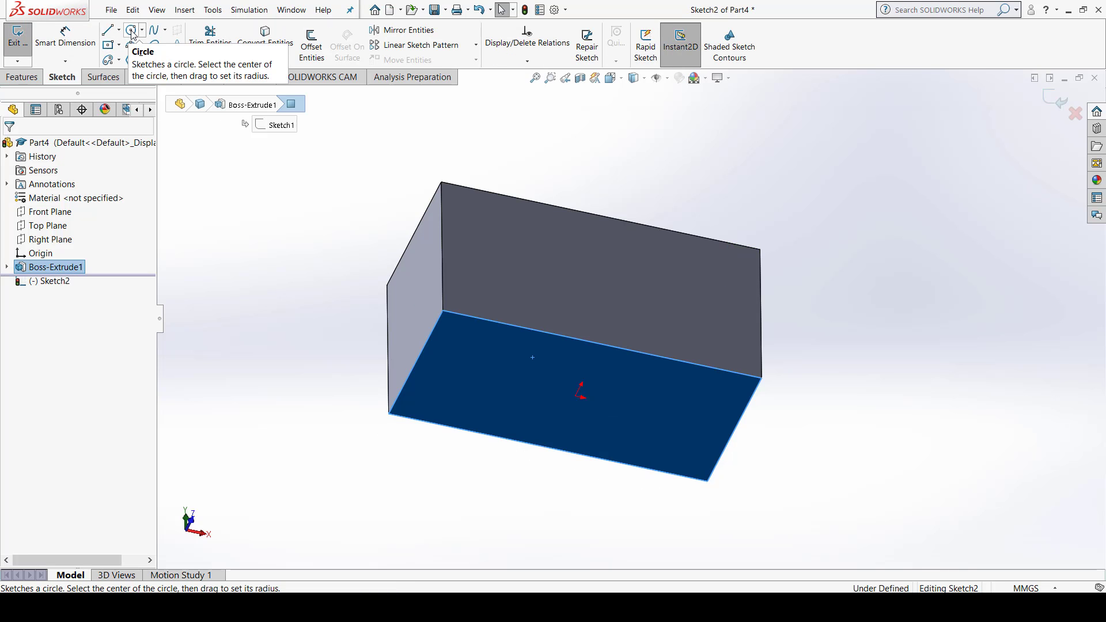
click(132, 59)
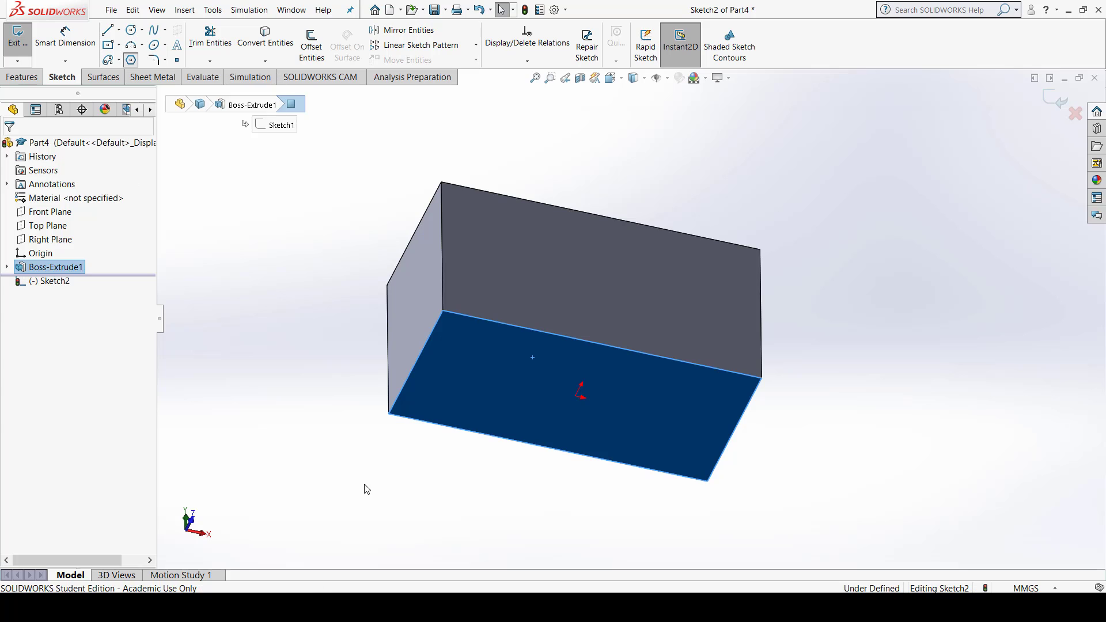
click(581, 397)
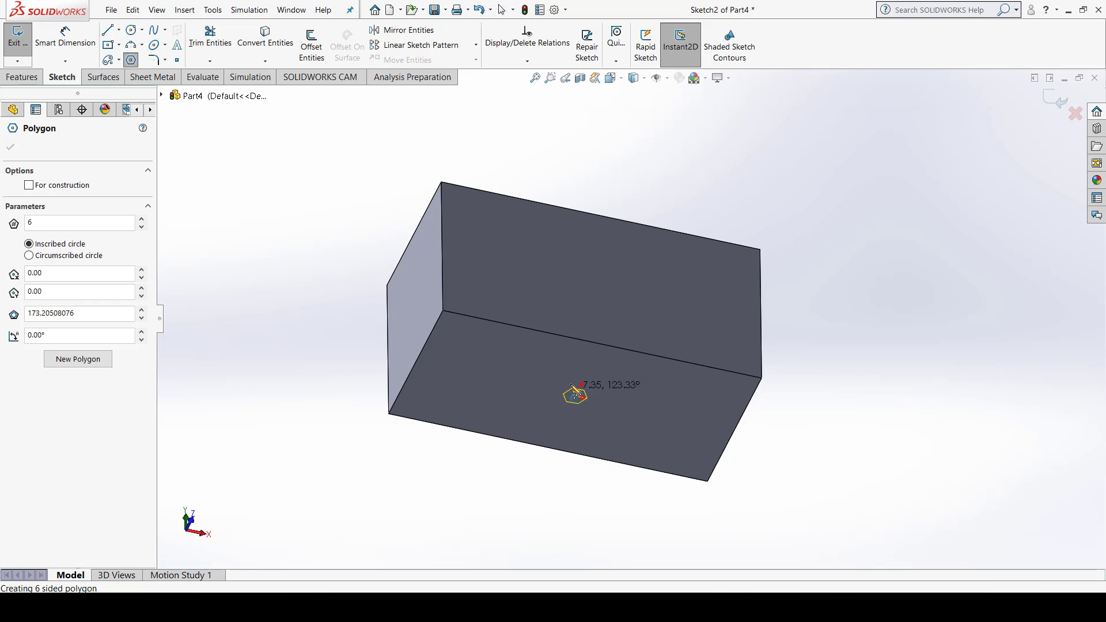
click(567, 361)
middle_drag(648, 411, 615, 266)
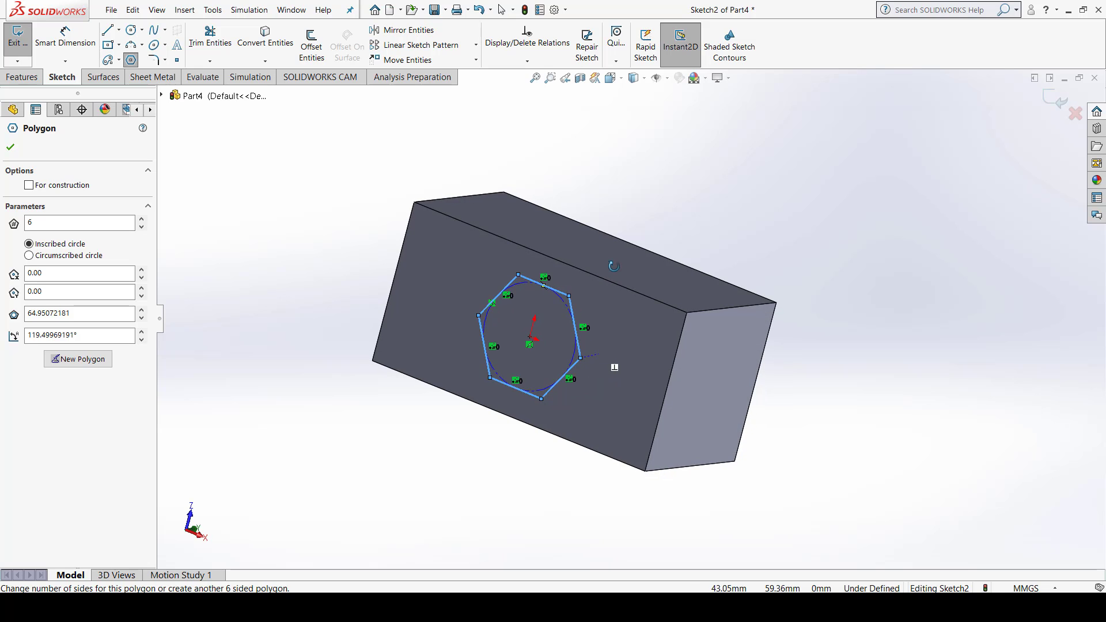
key(ctrl+8)
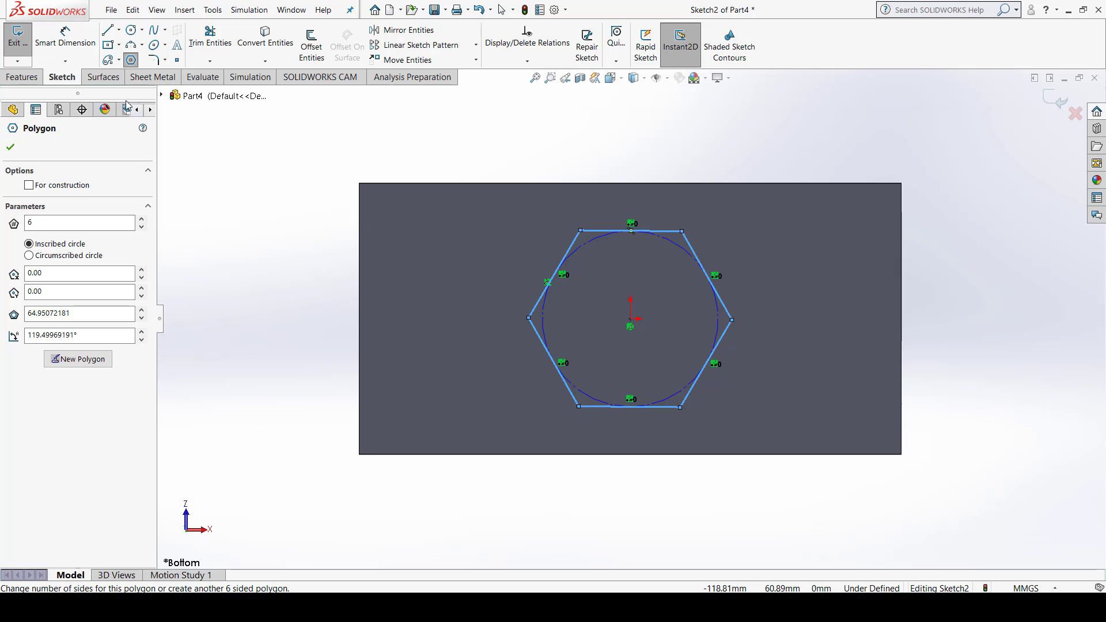
click(10, 147)
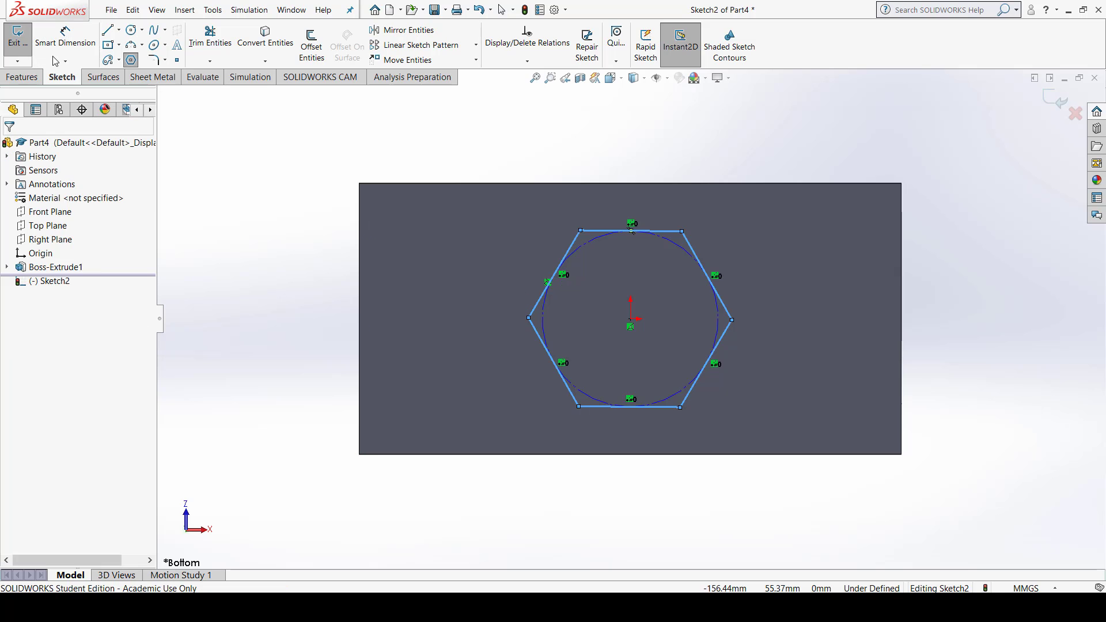
Step: Dimension the diameter of the hexagon's inscribed construction circle at 70 mm
click(65, 37)
click(597, 245)
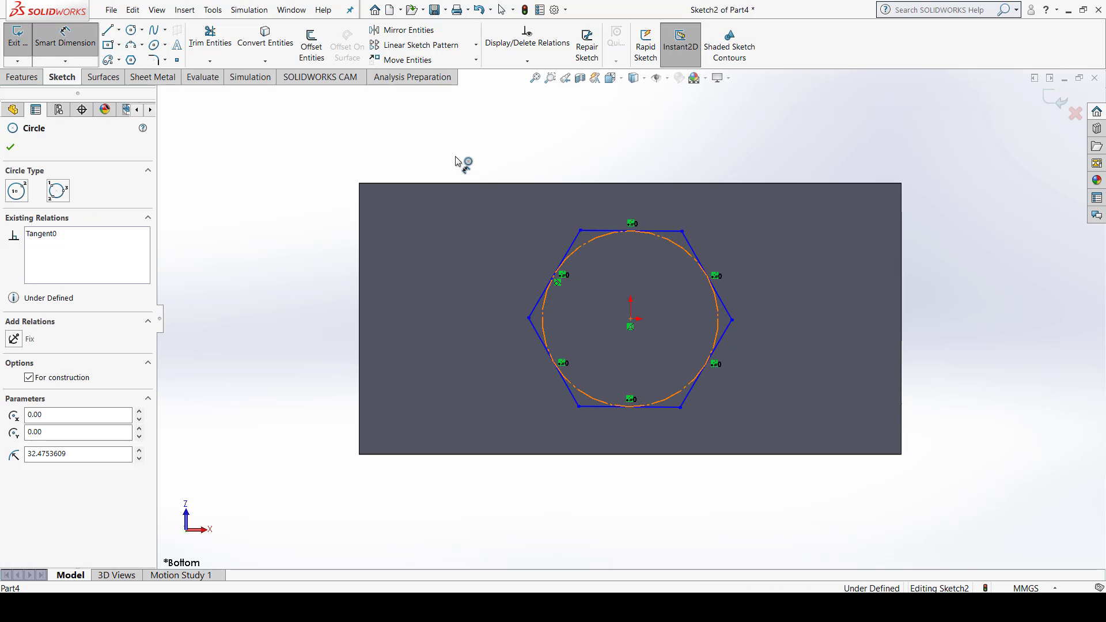
click(442, 149)
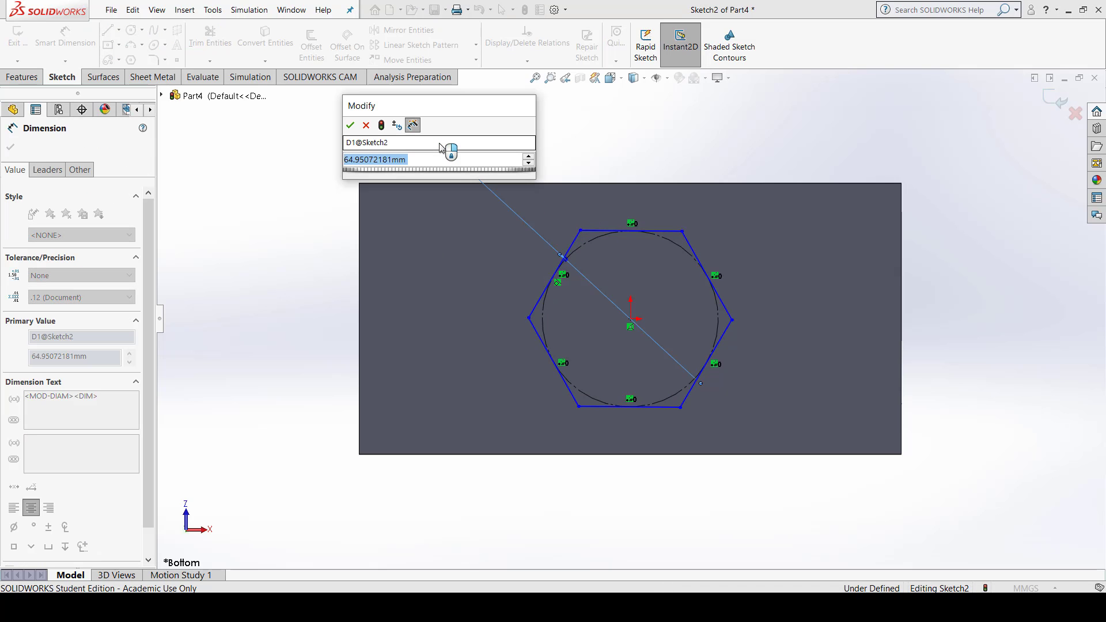
text(70)
key(Return)
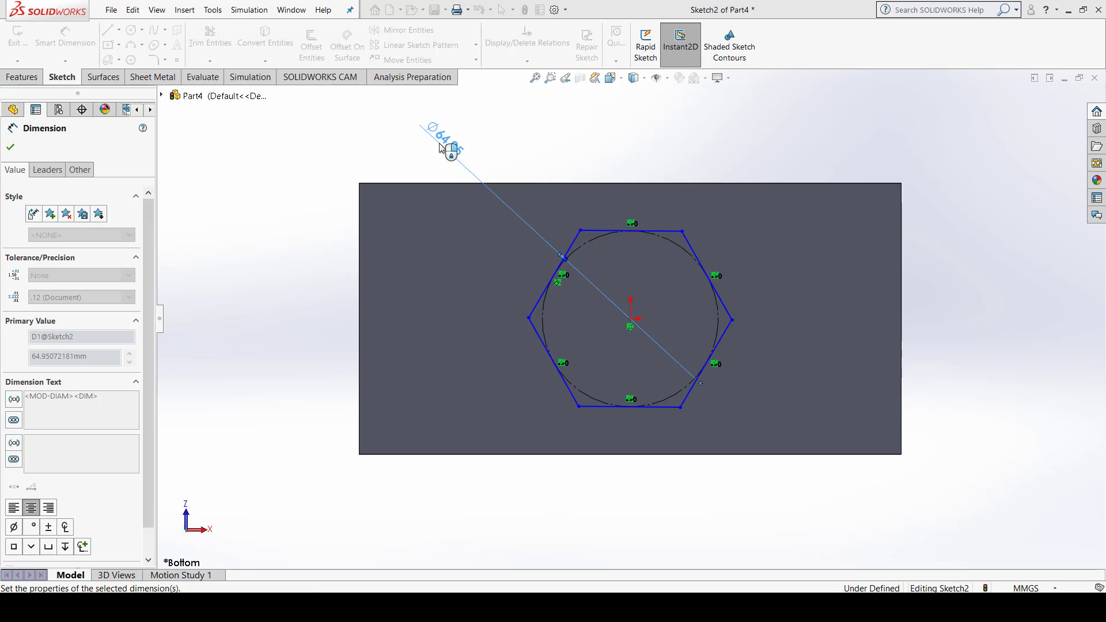
click(11, 146)
Step: Make the hexagon's upper edge horizontal and close the sketch
click(599, 223)
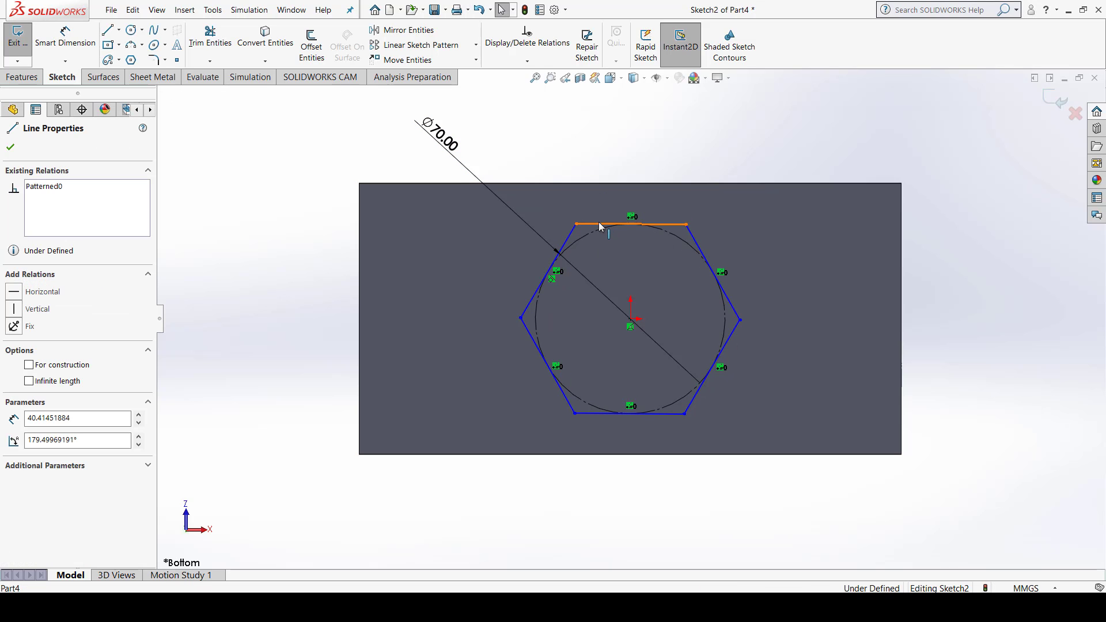
click(30, 297)
click(259, 217)
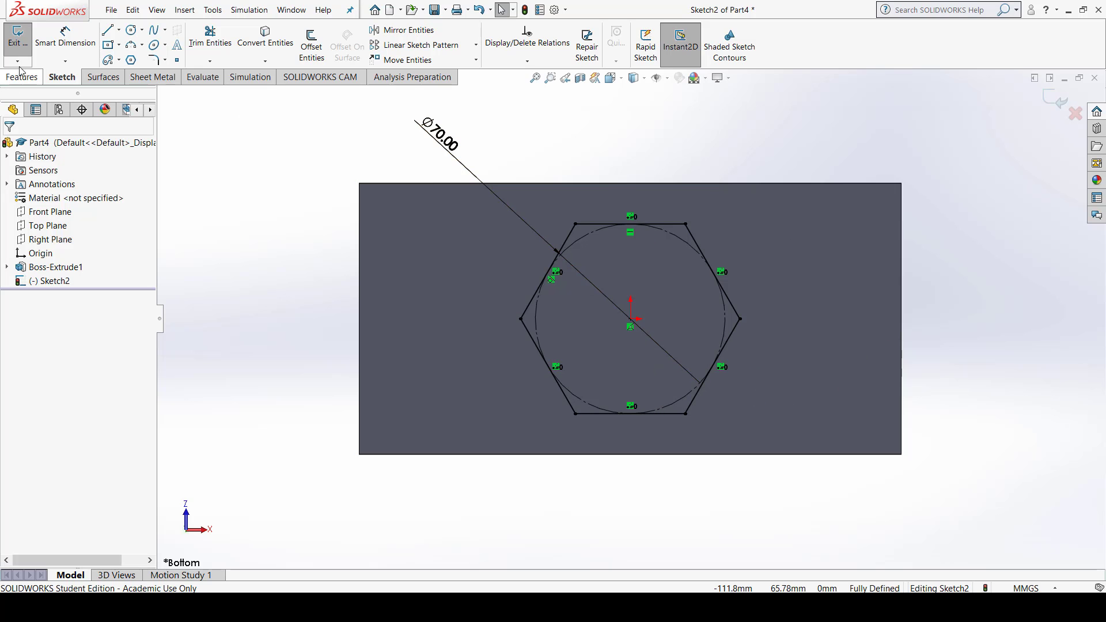
click(17, 35)
Step: Start a sketch on the block's top face and draw a circle centred on the origin, about 55 mm in diameter
scroll(646, 316, up, 3)
middle_drag(678, 274, 590, 343)
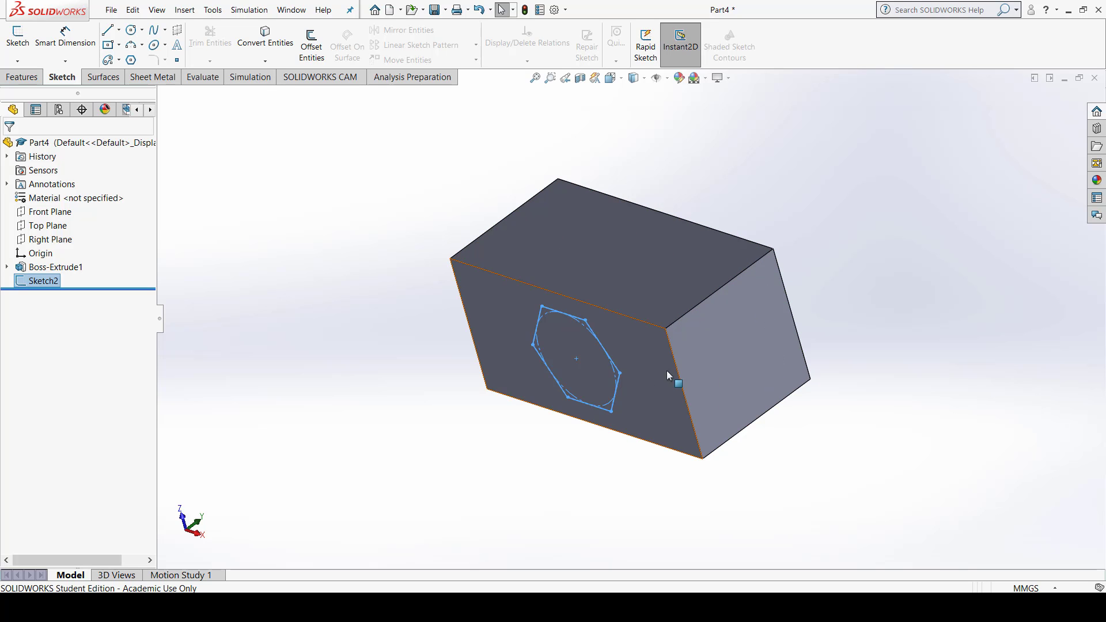
mouse_move(783, 259)
middle_down()
mouse_move(634, 303)
mouse_move(777, 194)
mouse_move(746, 316)
middle_up()
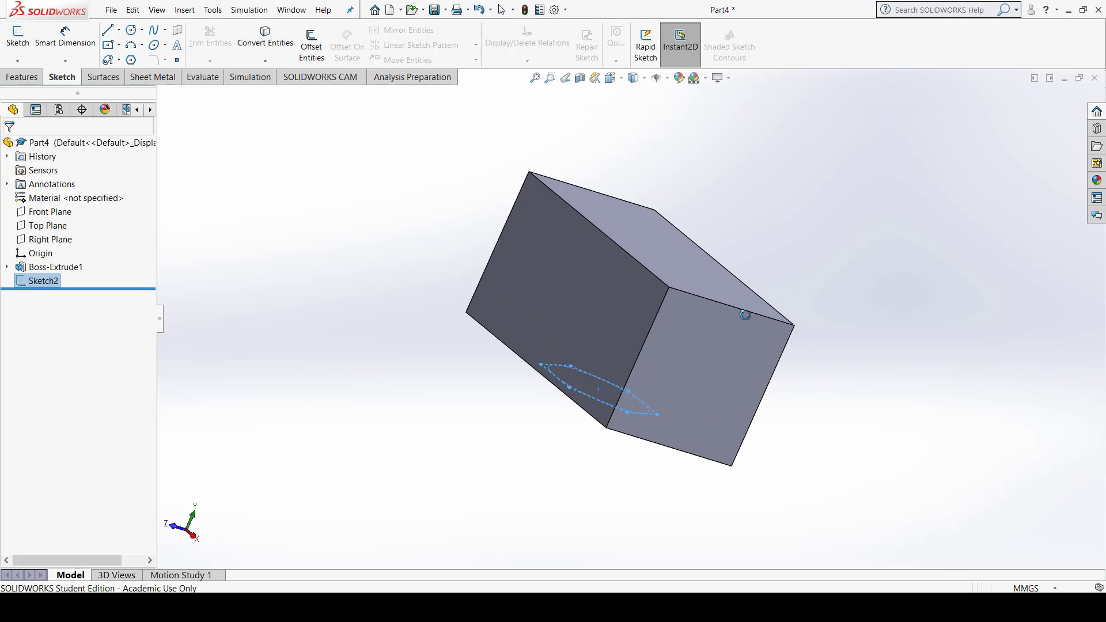
click(804, 231)
click(662, 250)
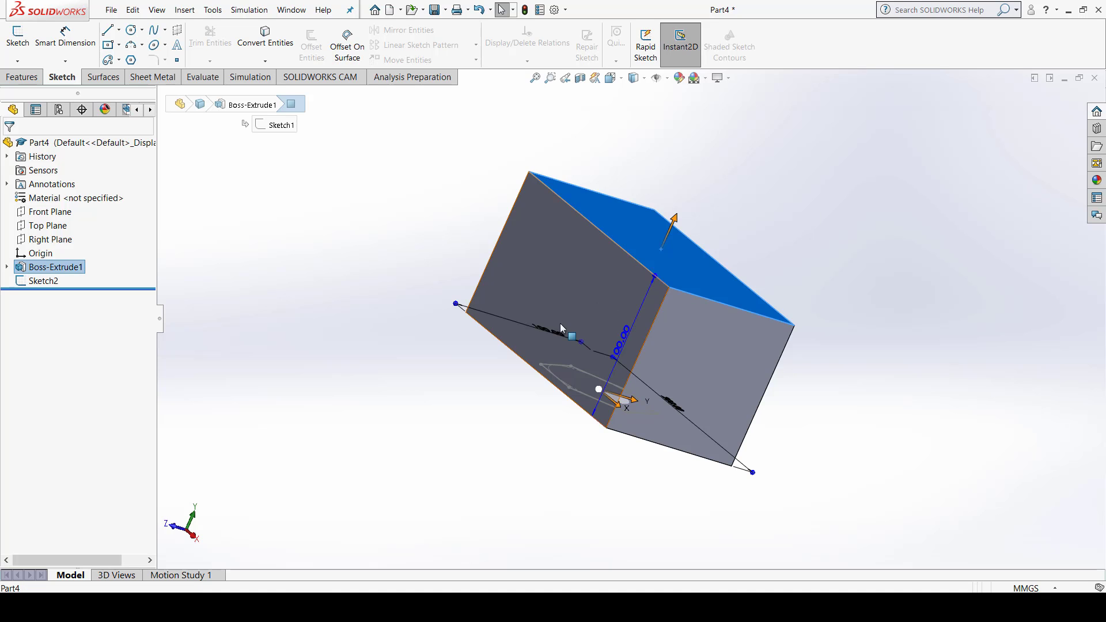
mouse_move(661, 250)
middle_down()
mouse_move(696, 210)
mouse_move(572, 183)
mouse_move(649, 158)
mouse_move(595, 168)
mouse_move(647, 228)
mouse_move(690, 312)
mouse_move(672, 259)
middle_up()
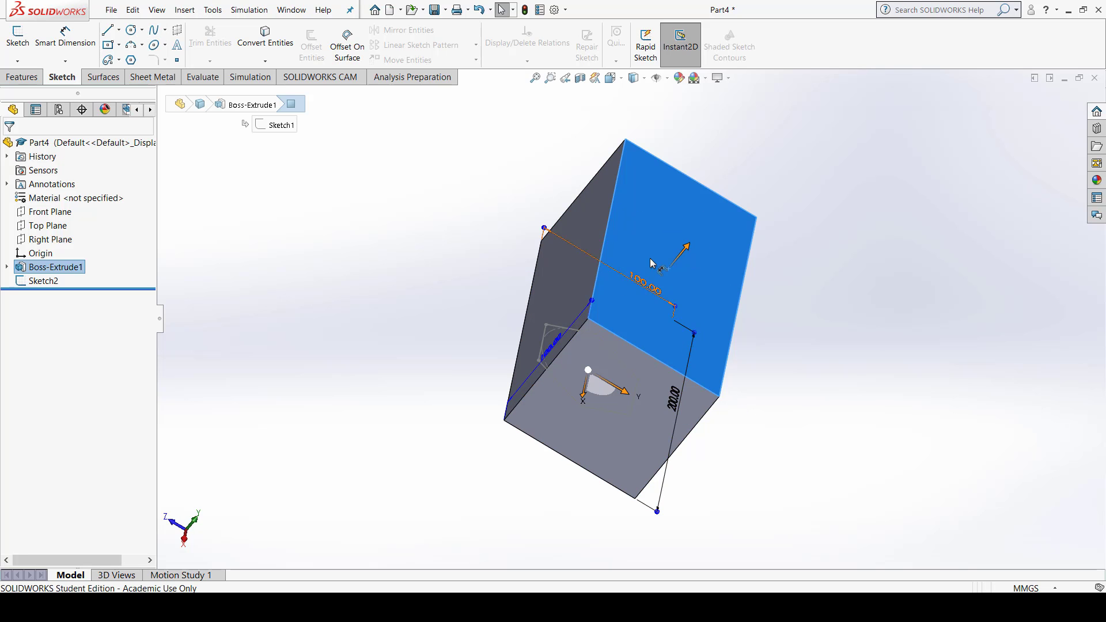
click(17, 36)
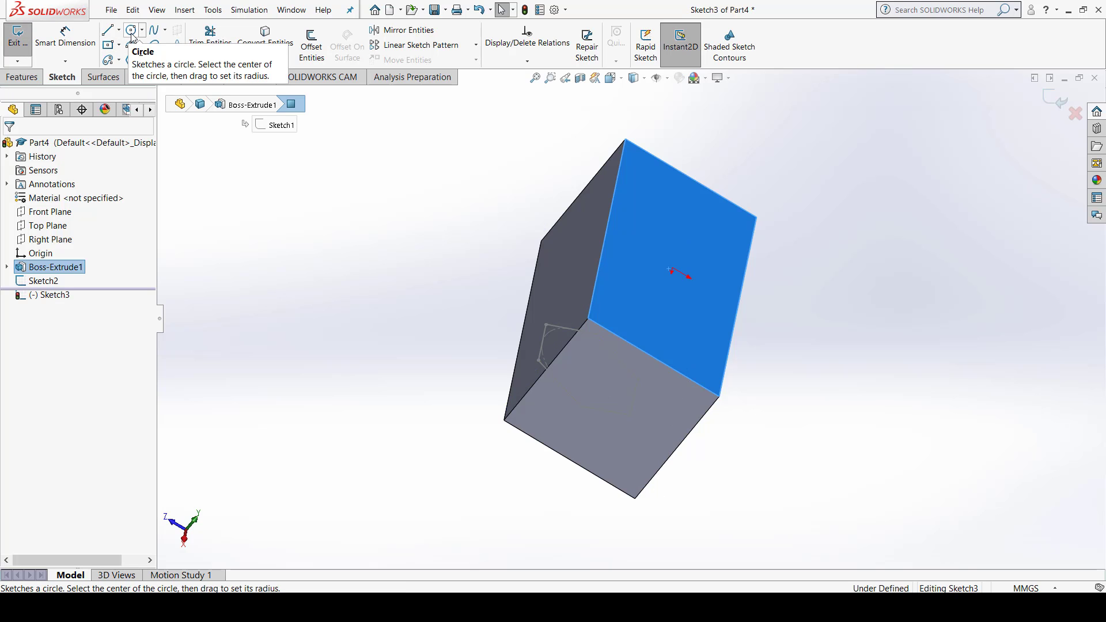
key(ctrl+8)
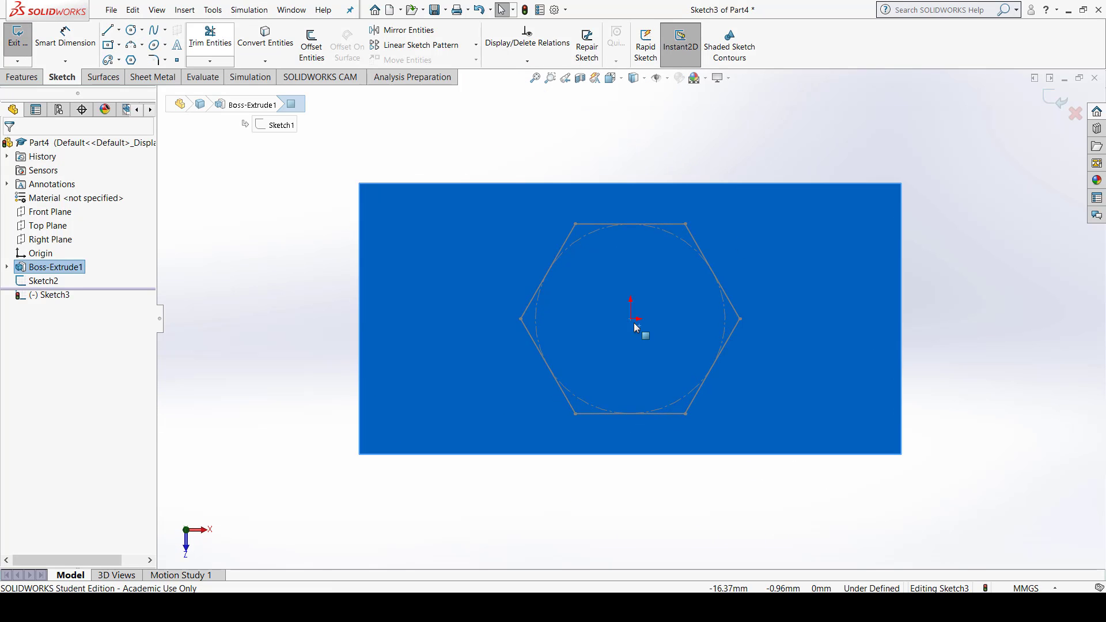
click(131, 31)
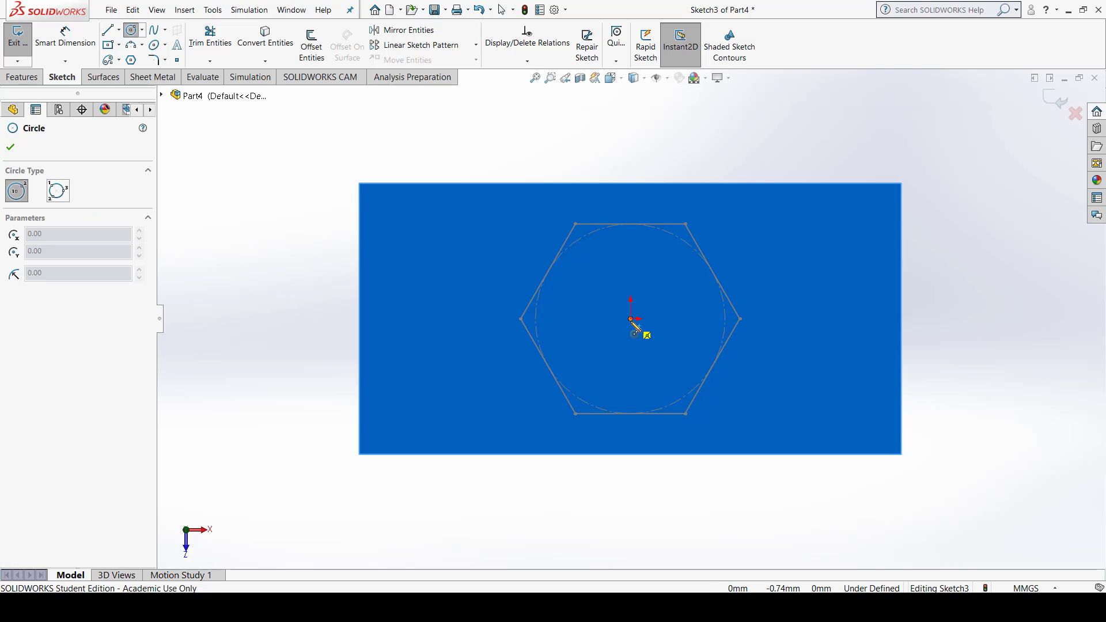
click(631, 319)
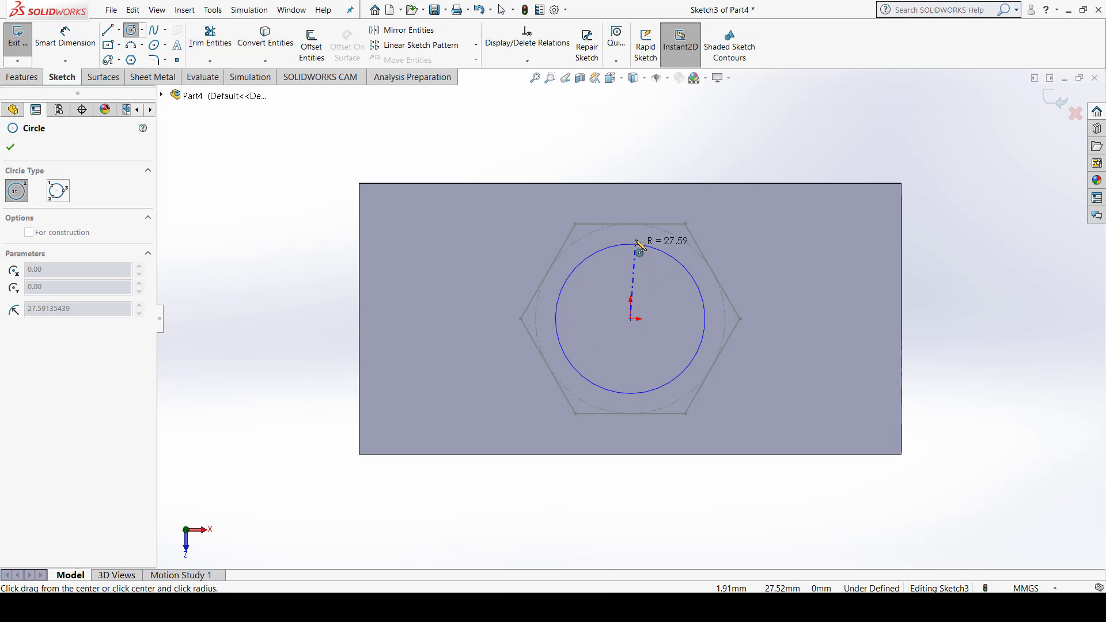
click(640, 245)
Step: Dimension the circle on the top face with a diameter of 55 mm
click(65, 36)
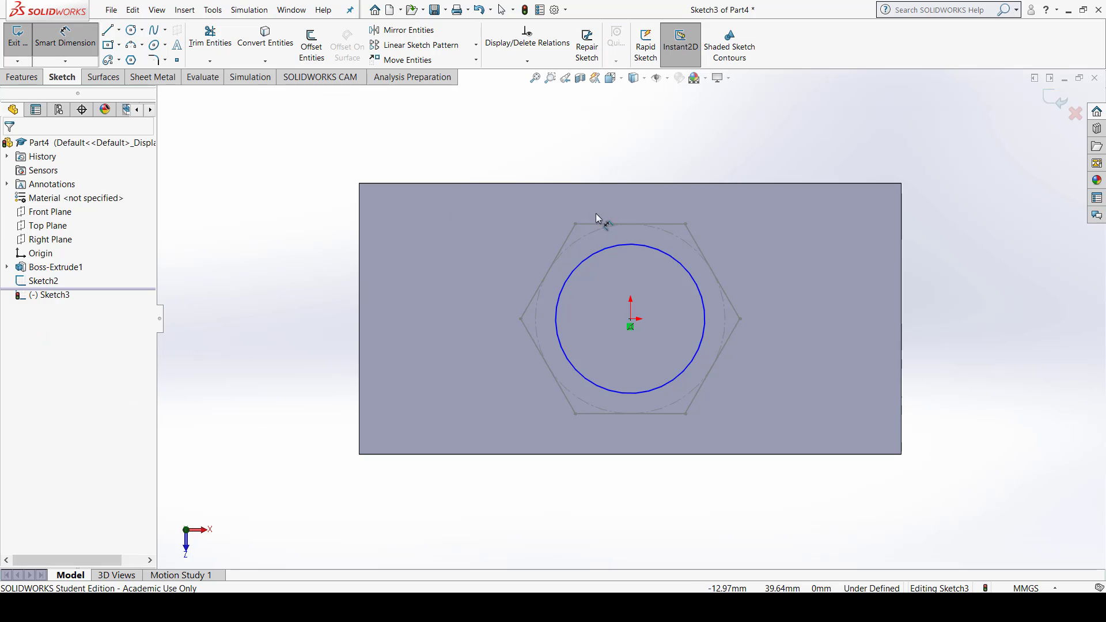
click(665, 255)
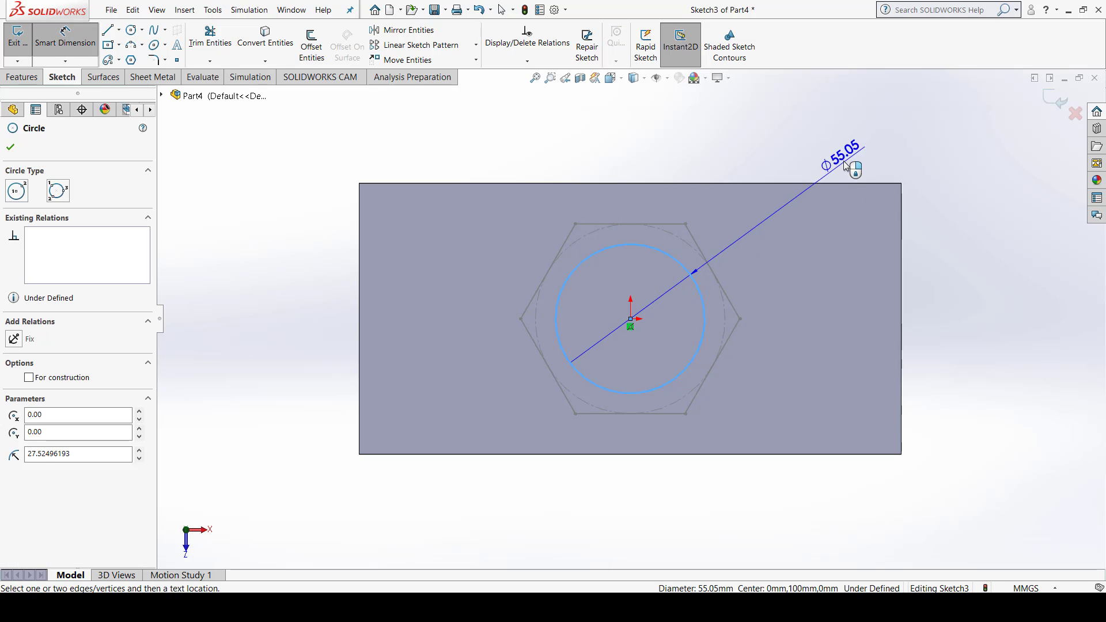
click(844, 148)
key(Return)
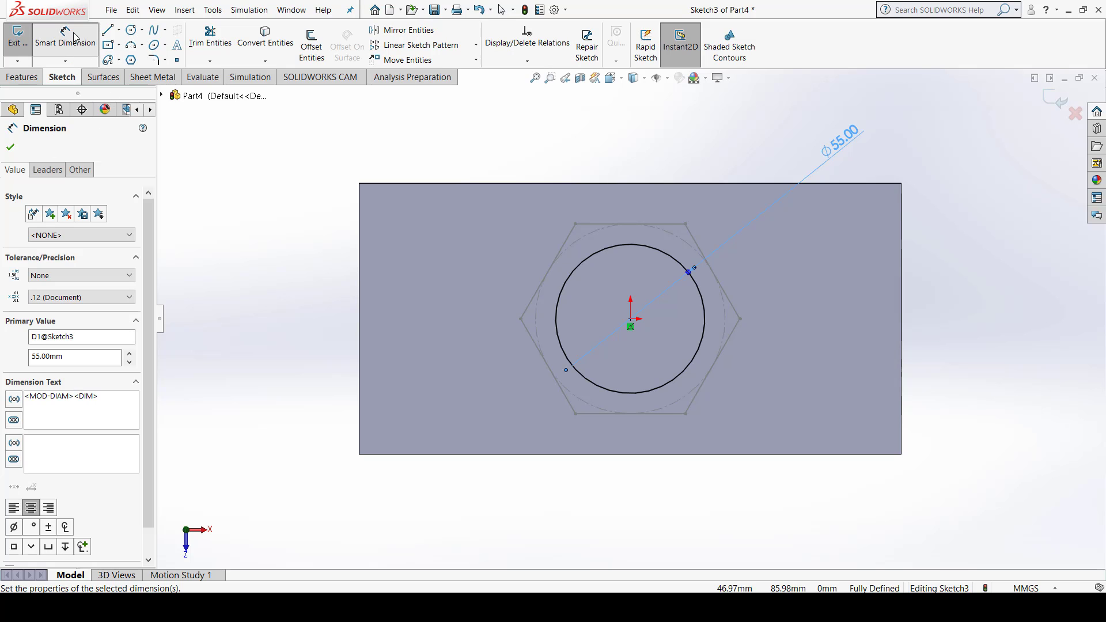
Step: Accept the circle's diameter dimension and close the sketch on the block's top face
click(10, 147)
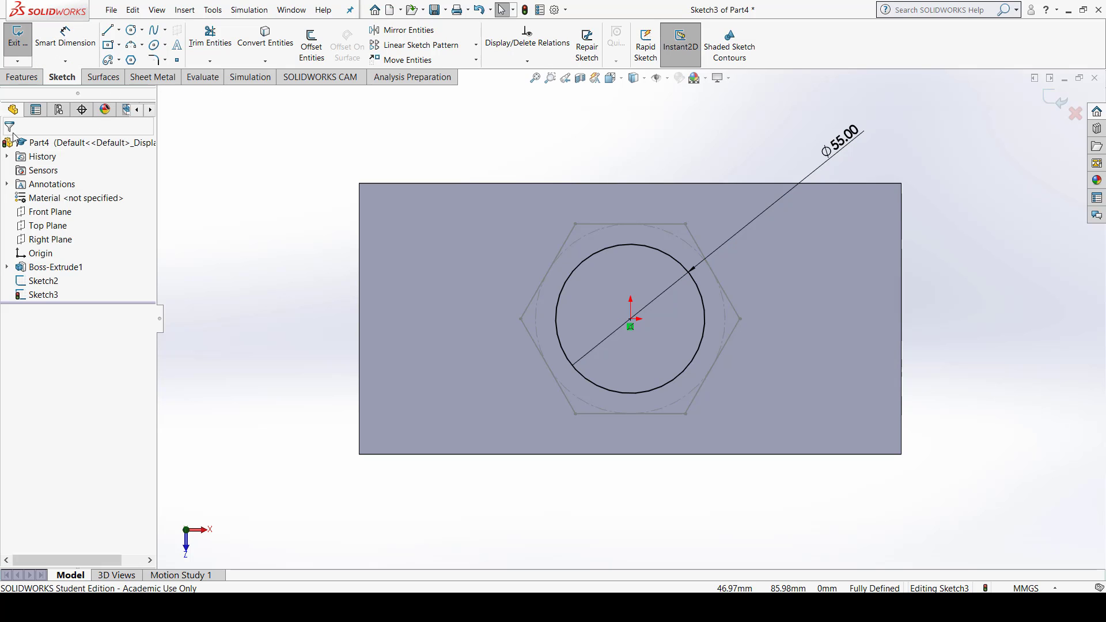
click(20, 45)
middle_drag(470, 405, 509, 199)
middle_drag(773, 258, 710, 261)
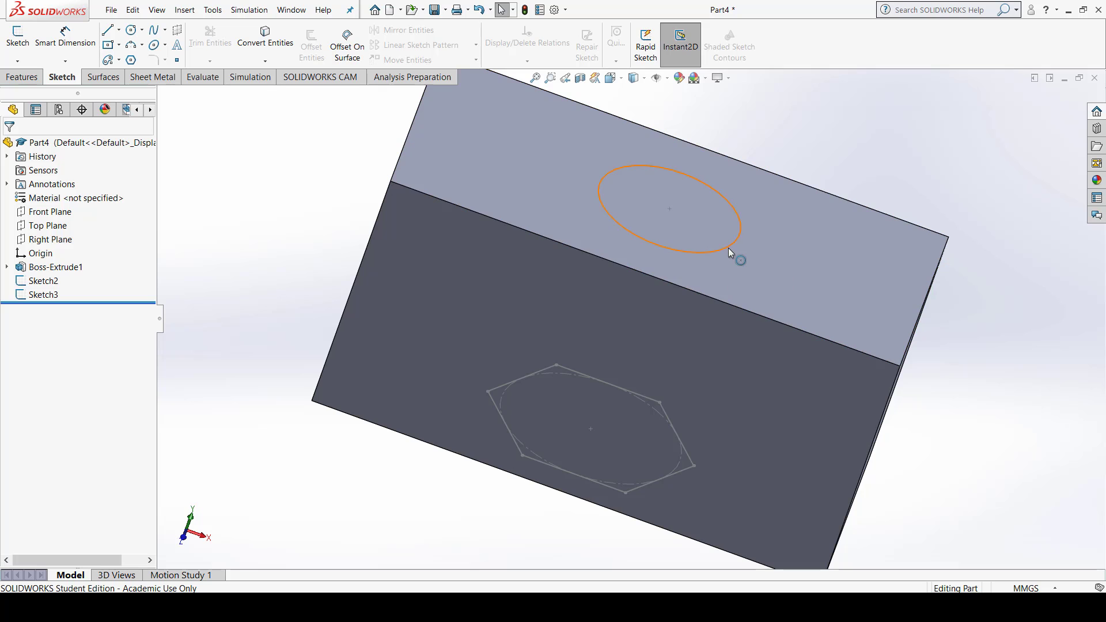
scroll(717, 309, up, 3)
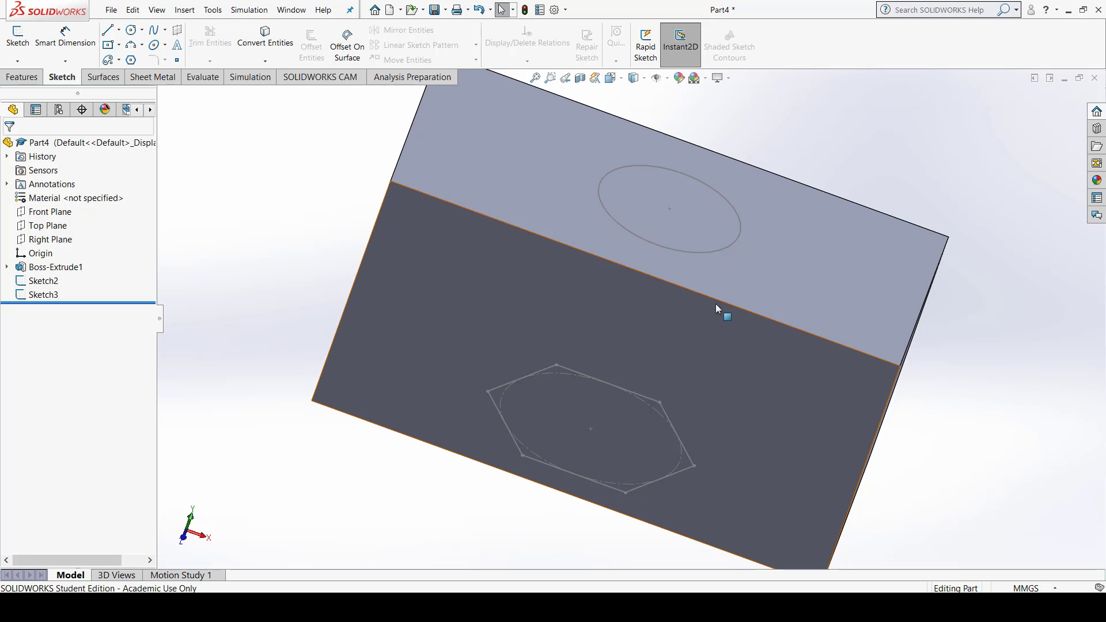
middle_drag(724, 316, 669, 352)
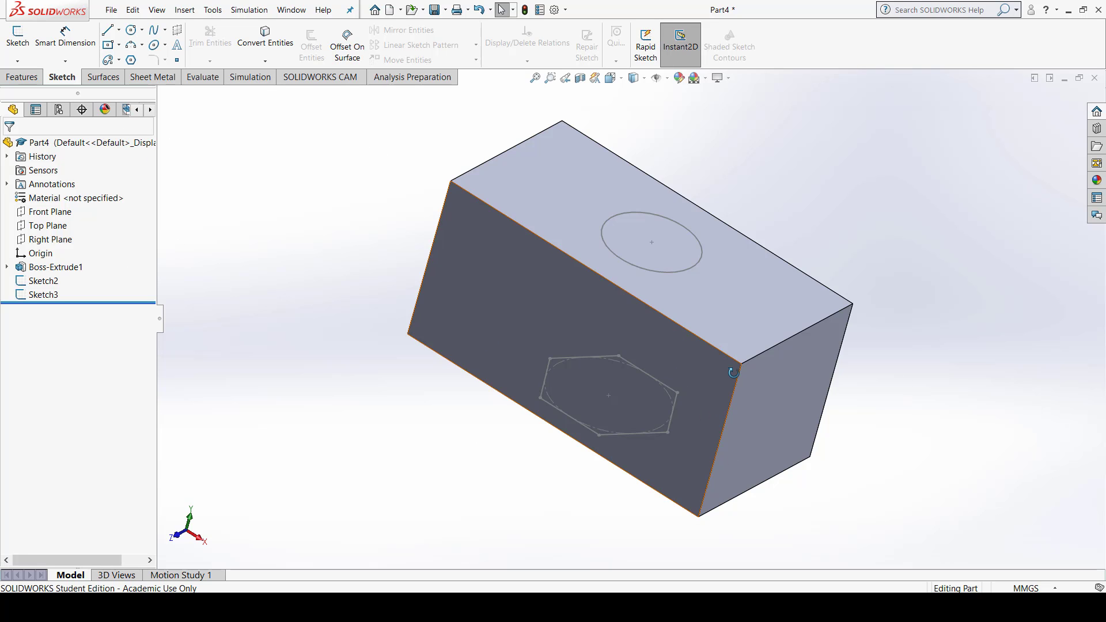
middle_drag(720, 412, 732, 358)
Step: Set up a lofted cut using the bottom hexagon sketch and the top circle sketch as its profiles
click(36, 78)
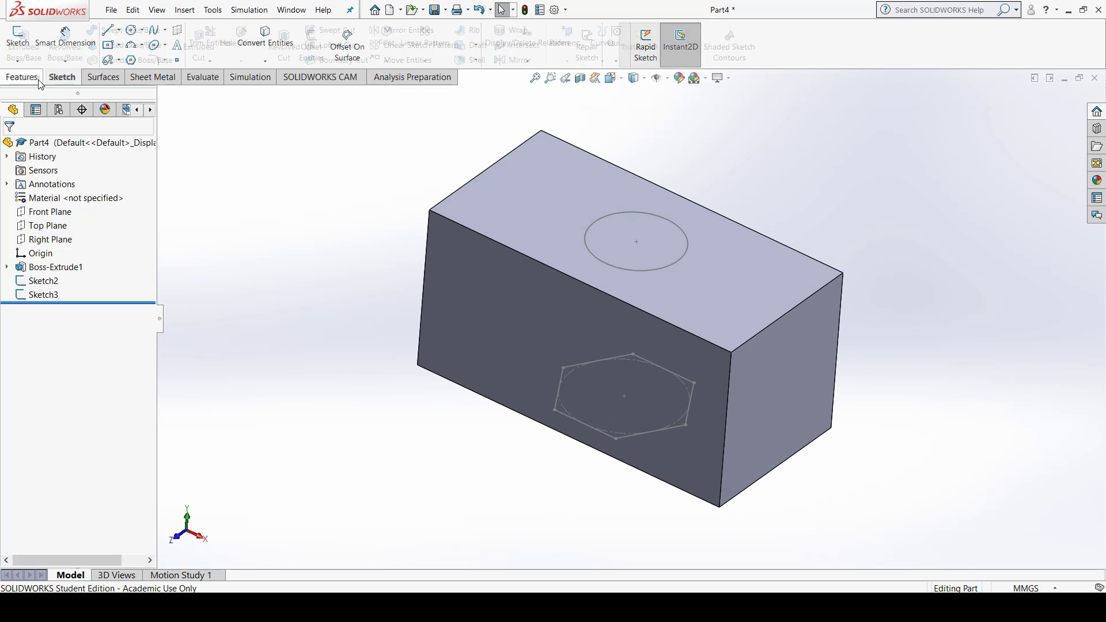
click(341, 46)
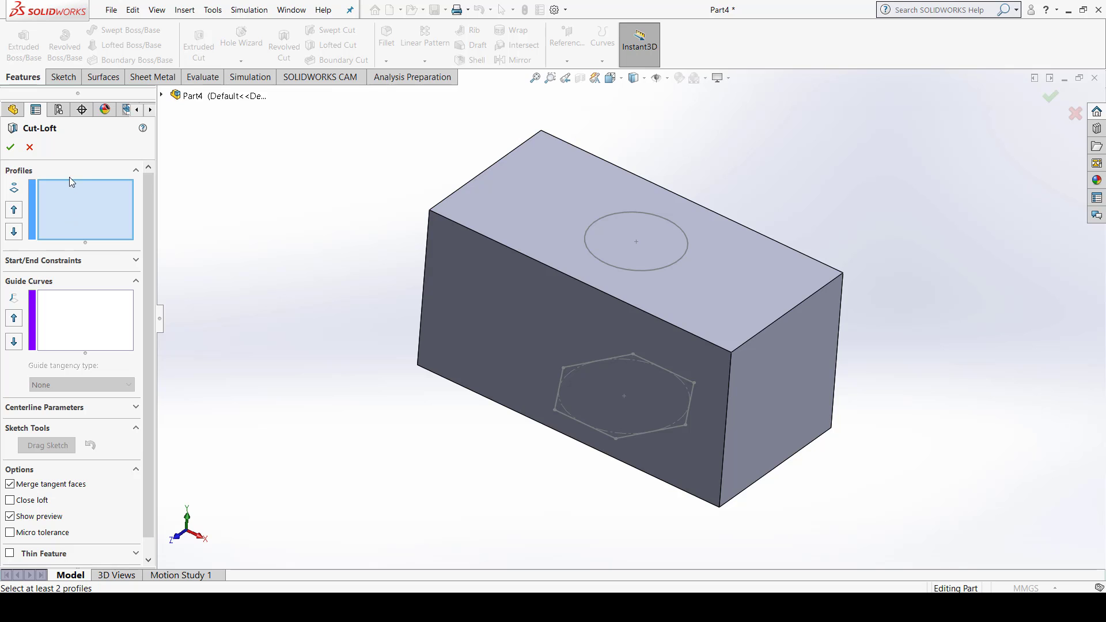
click(65, 408)
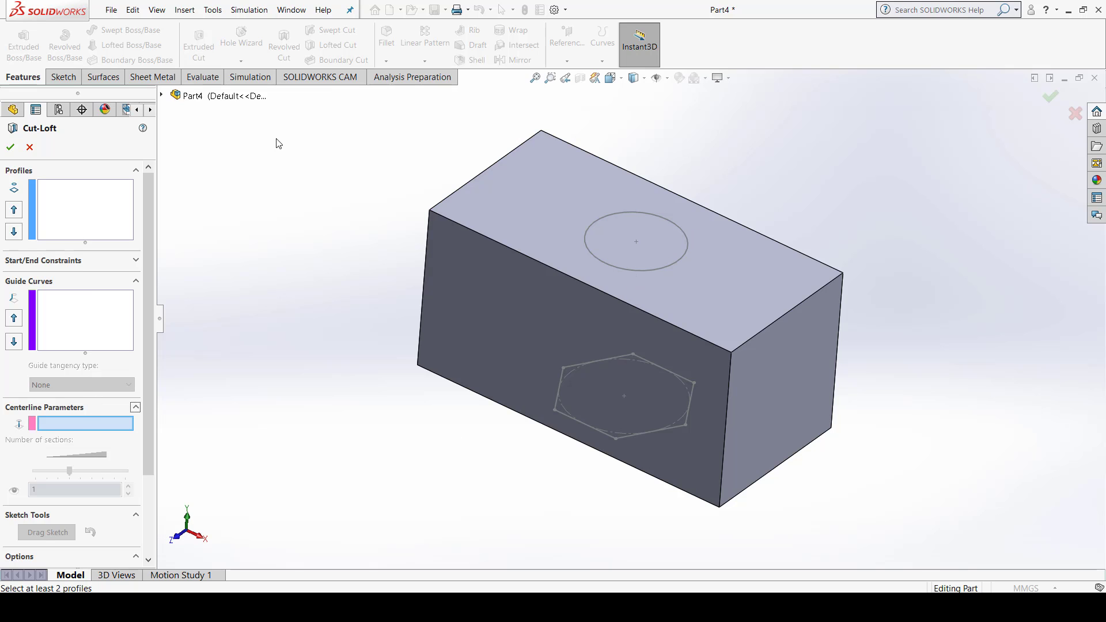
click(69, 194)
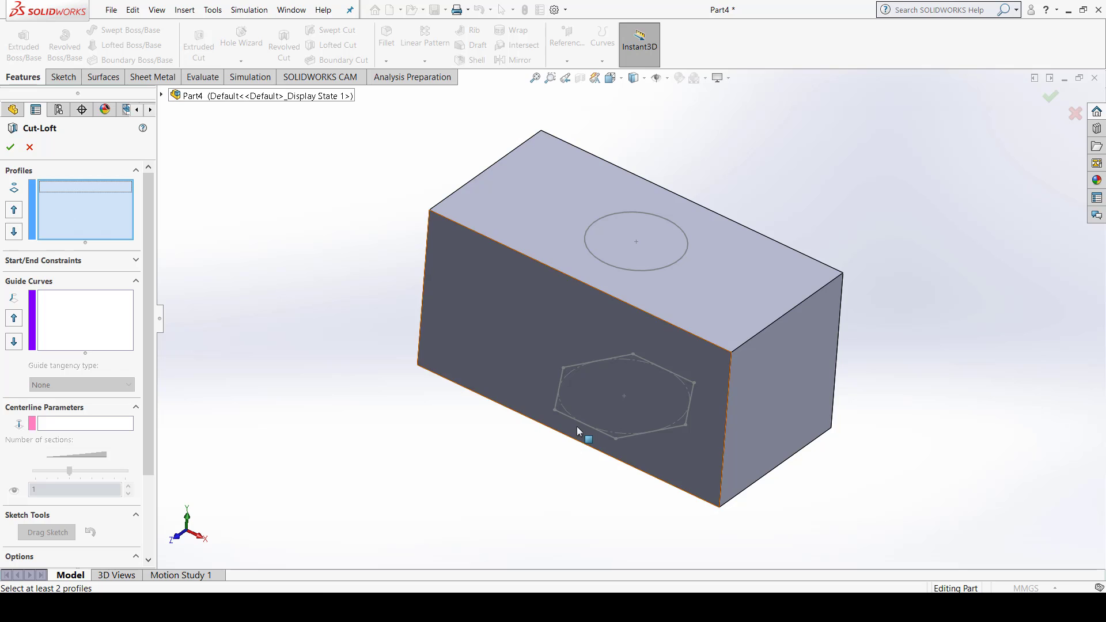
click(610, 354)
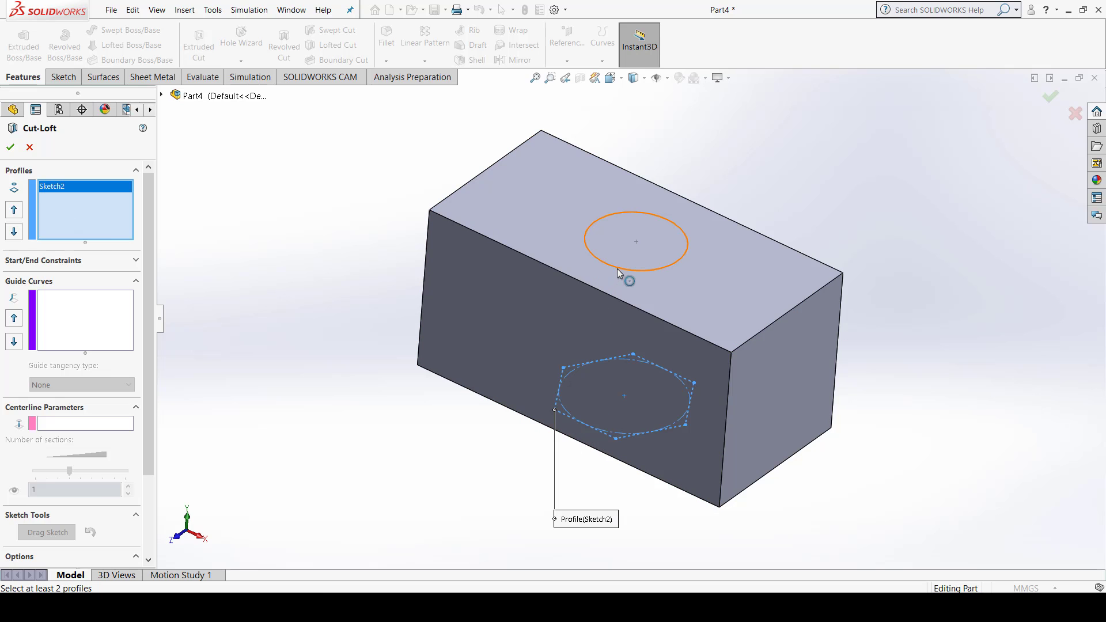
click(618, 269)
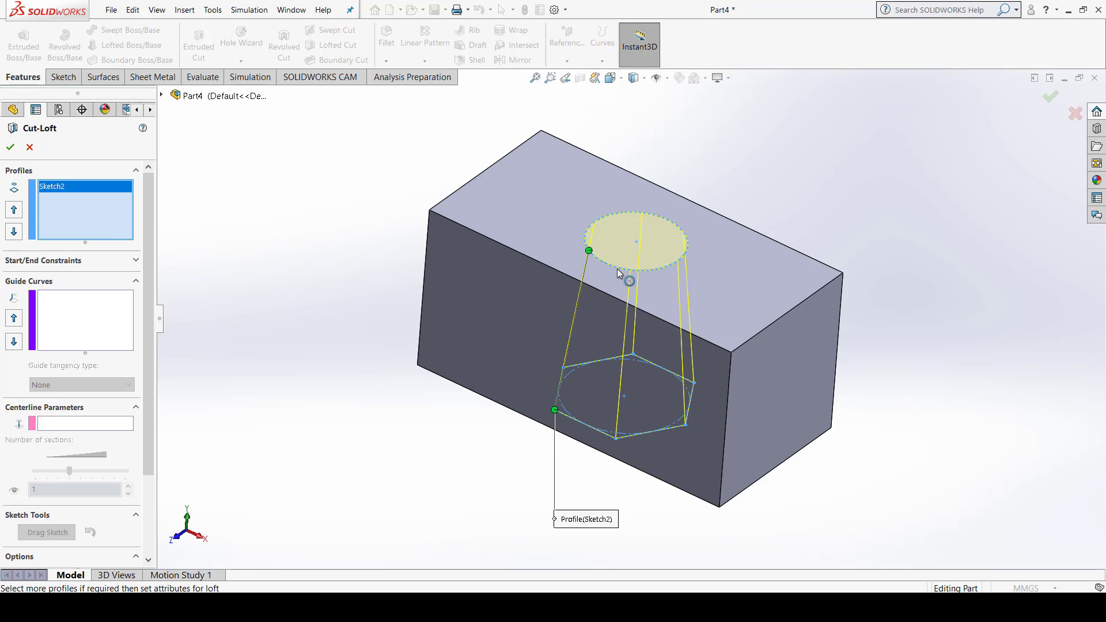
mouse_move(679, 389)
middle_down()
mouse_move(748, 321)
mouse_move(719, 315)
mouse_move(734, 334)
mouse_move(716, 309)
mouse_move(699, 365)
mouse_move(748, 214)
mouse_move(726, 323)
mouse_move(667, 400)
mouse_move(709, 304)
mouse_move(657, 316)
mouse_move(724, 299)
mouse_move(685, 270)
middle_up()
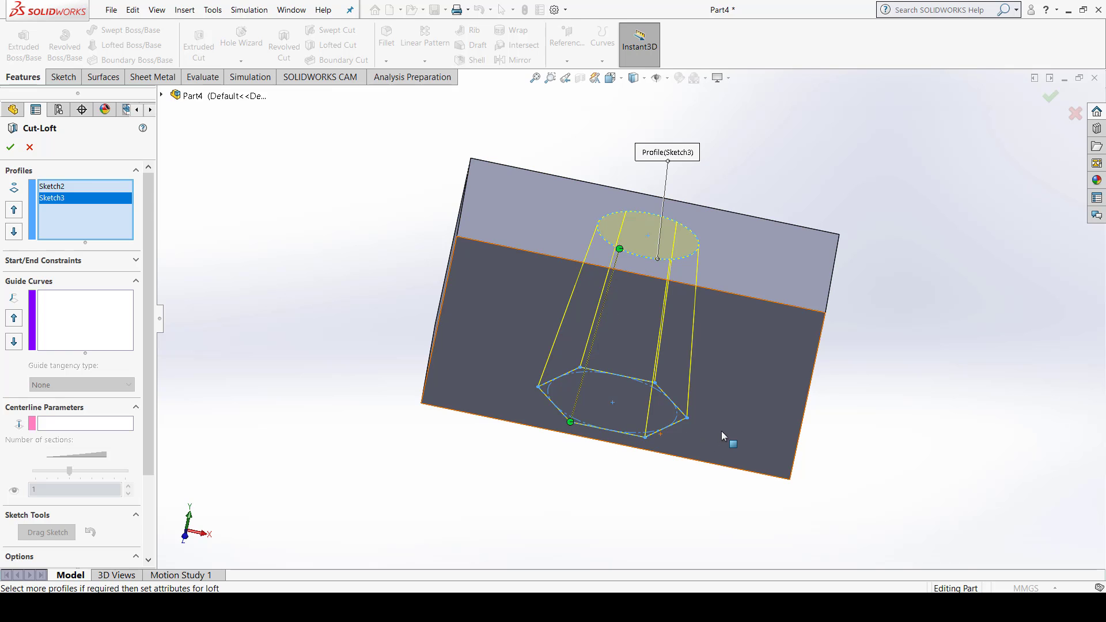
middle_drag(722, 431, 690, 419)
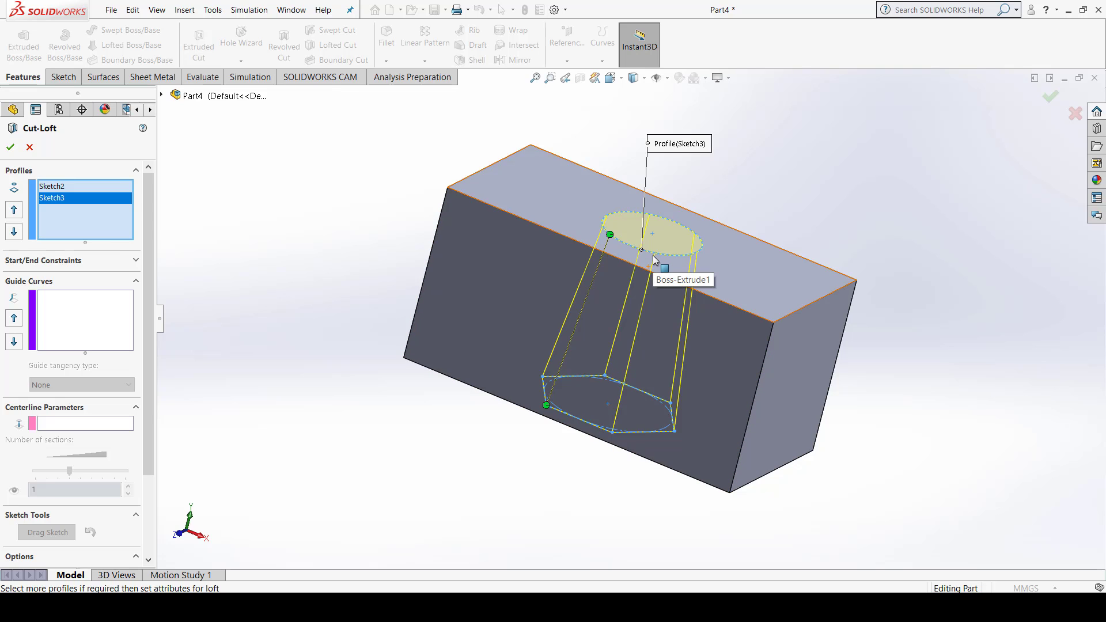
middle_drag(718, 229, 651, 358)
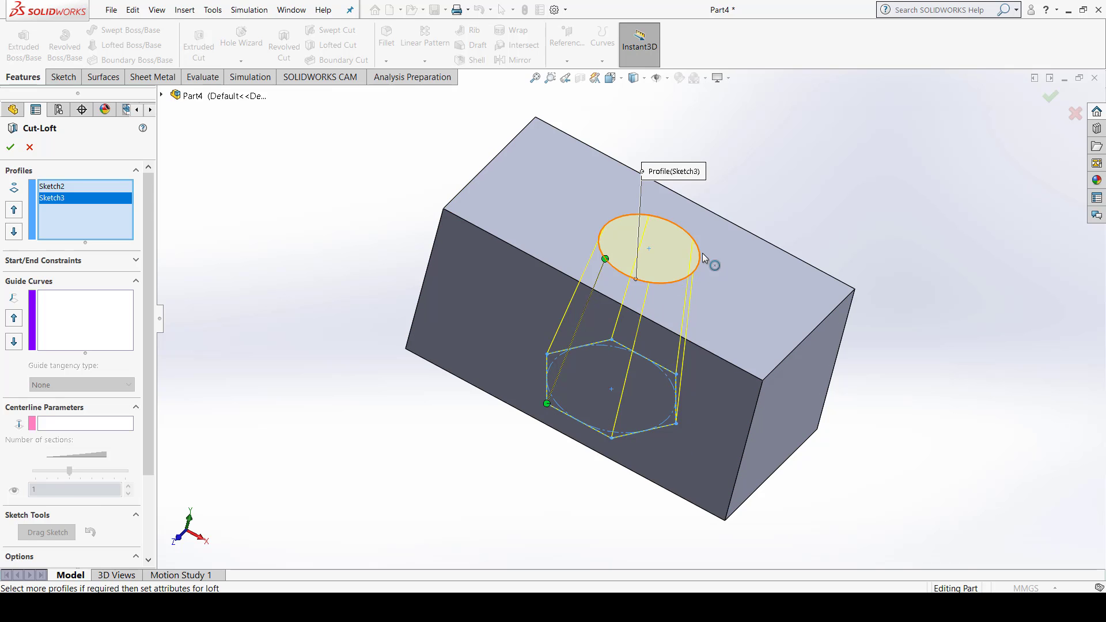
mouse_move(739, 257)
middle_down()
mouse_move(726, 400)
mouse_move(714, 376)
mouse_move(741, 278)
middle_up()
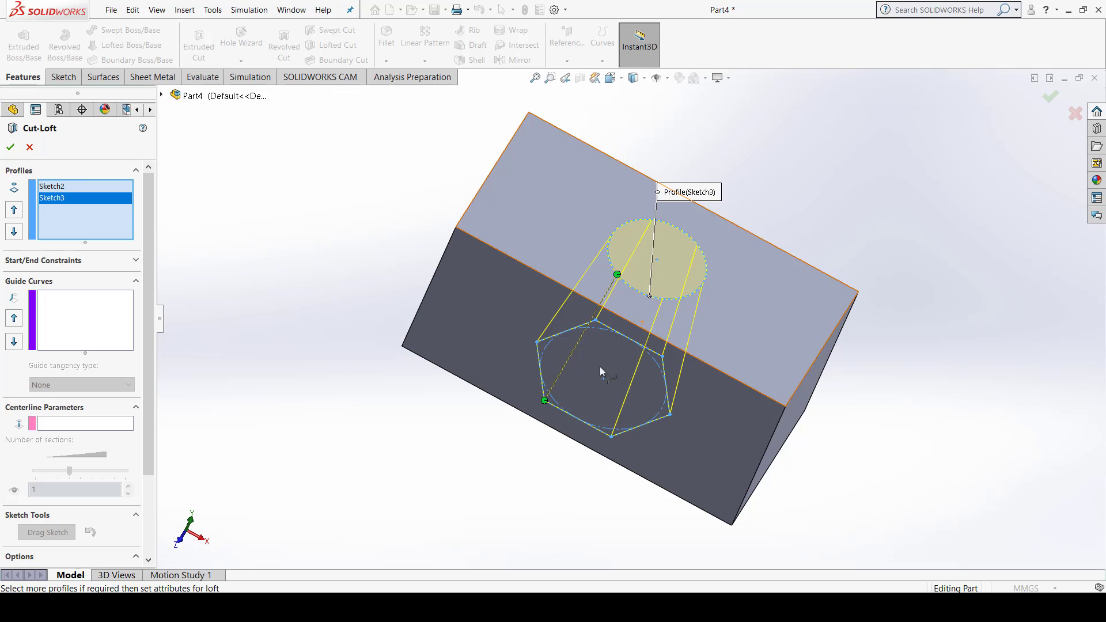
Step: Show all loft connectors, hide them again and complete the lofted cut between the hexagon and the circle
right_click(671, 257)
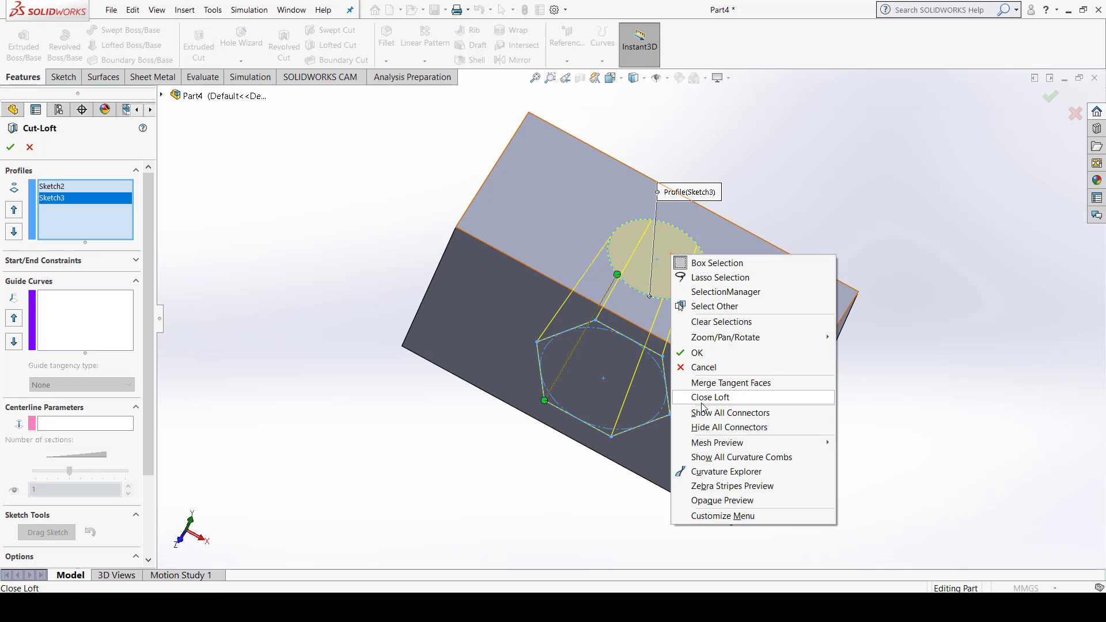
click(745, 414)
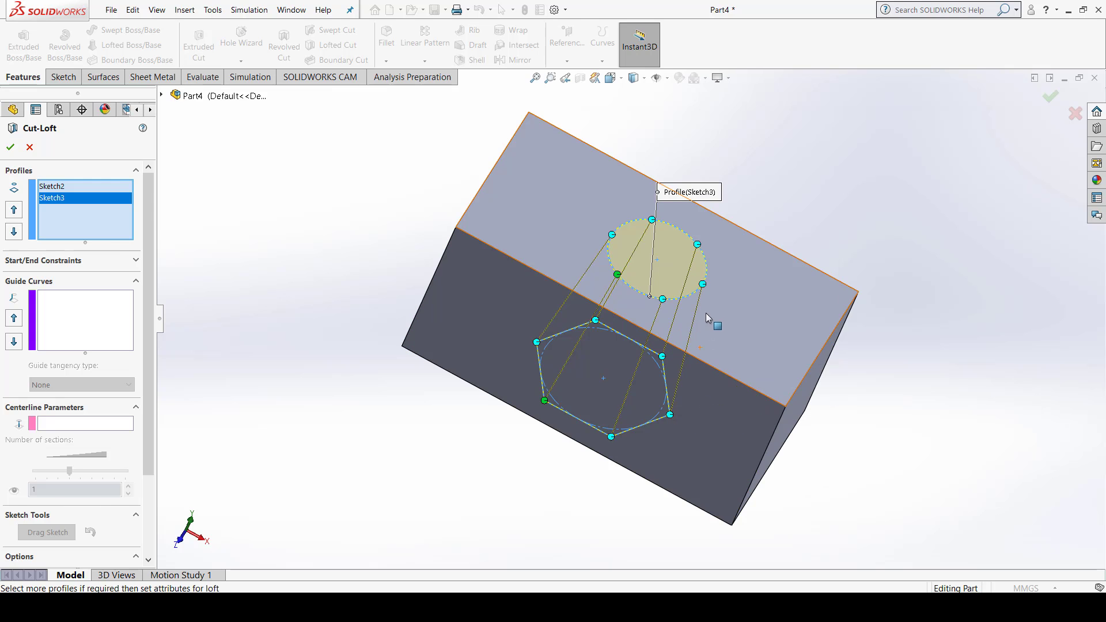
middle_drag(709, 319, 753, 277)
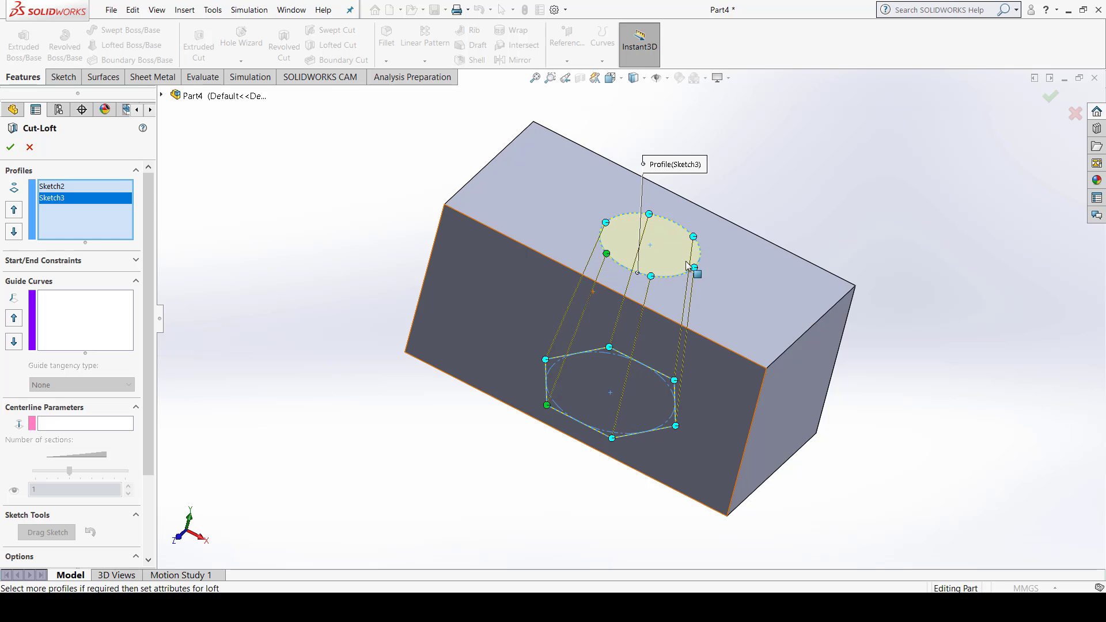
right_click(757, 274)
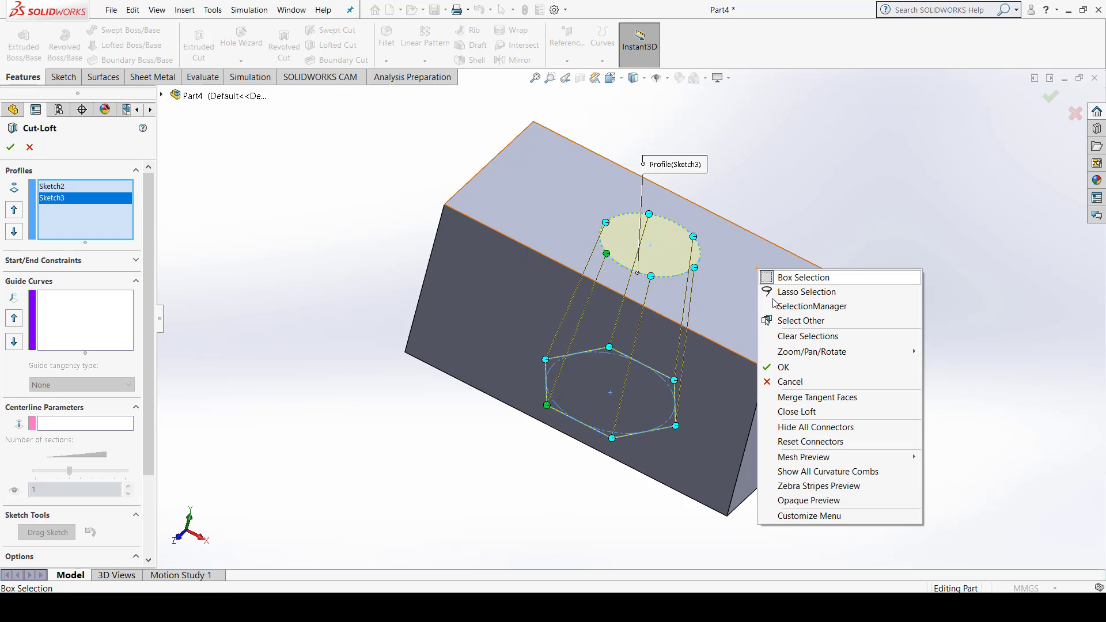
click(794, 432)
middle_drag(620, 320, 457, 208)
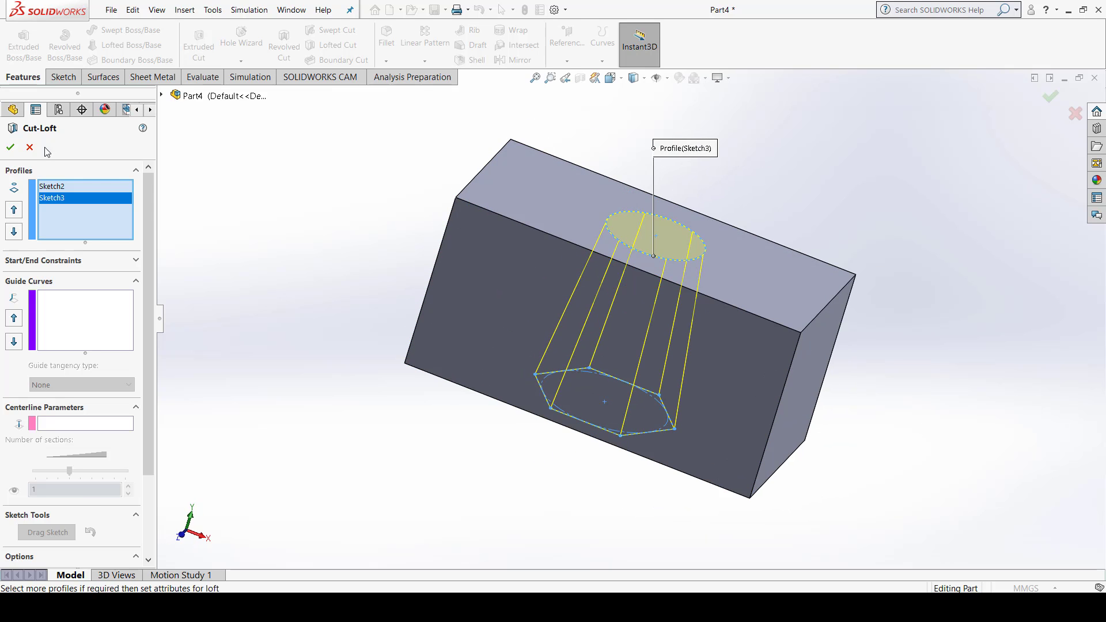
click(11, 148)
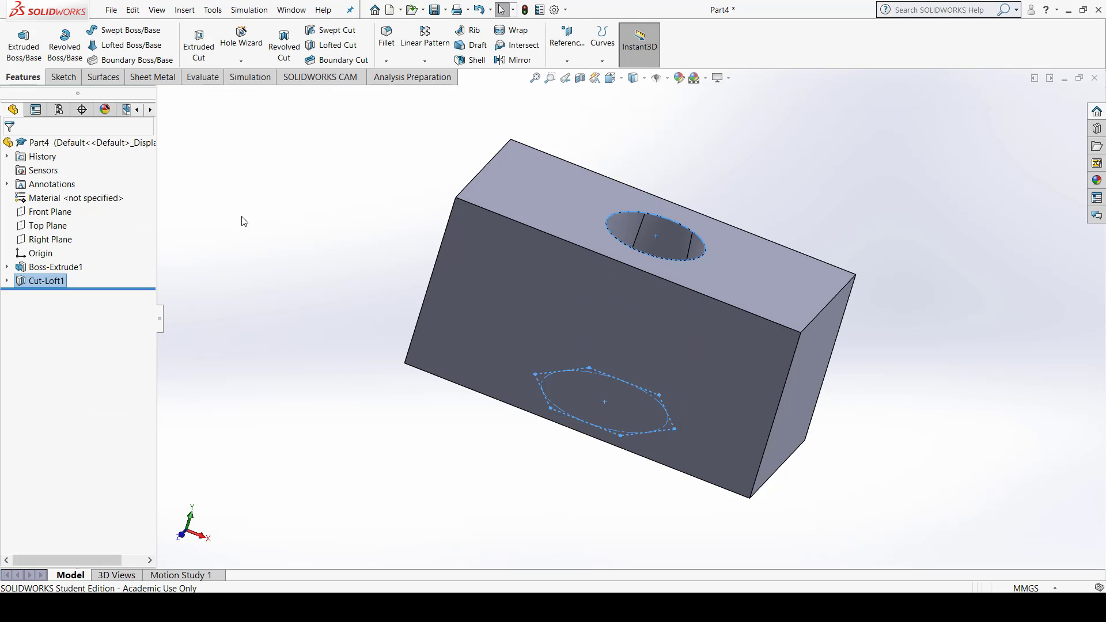
Step: Section the block along the Front Plane to examine the inside of the lofted cut, and turn the section view off
middle_drag(576, 323, 776, 380)
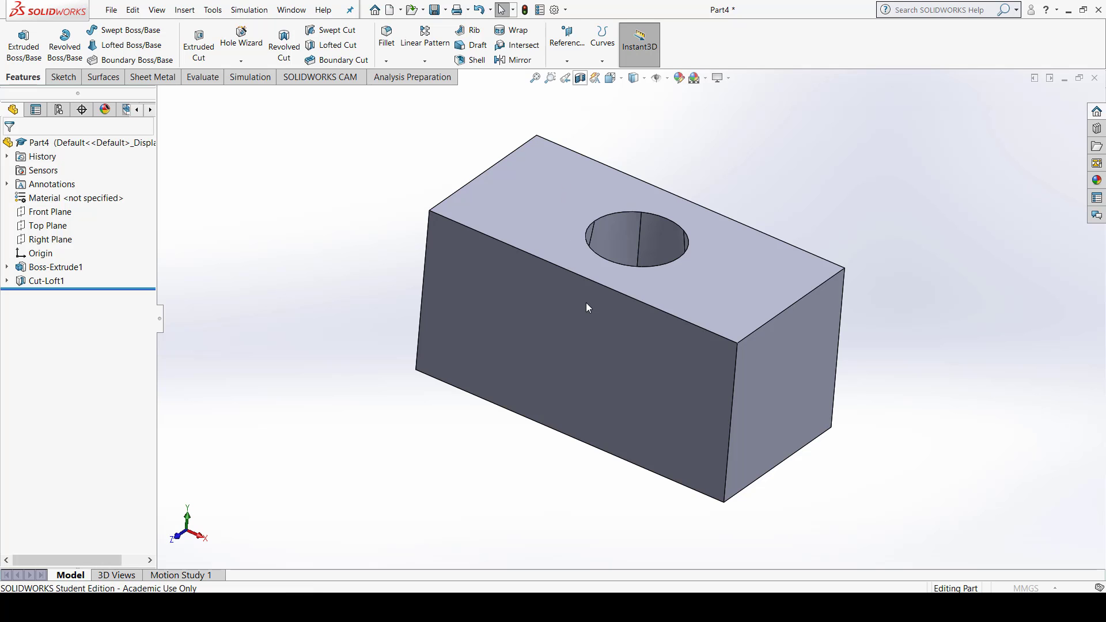
middle_drag(669, 374, 696, 317)
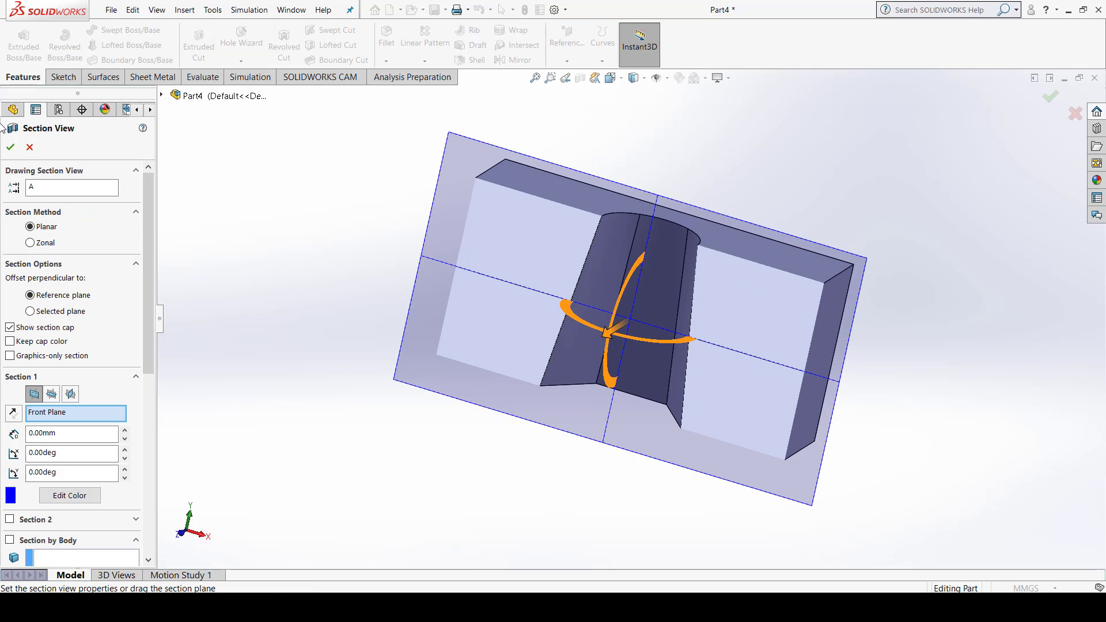
click(10, 147)
middle_drag(599, 337, 699, 264)
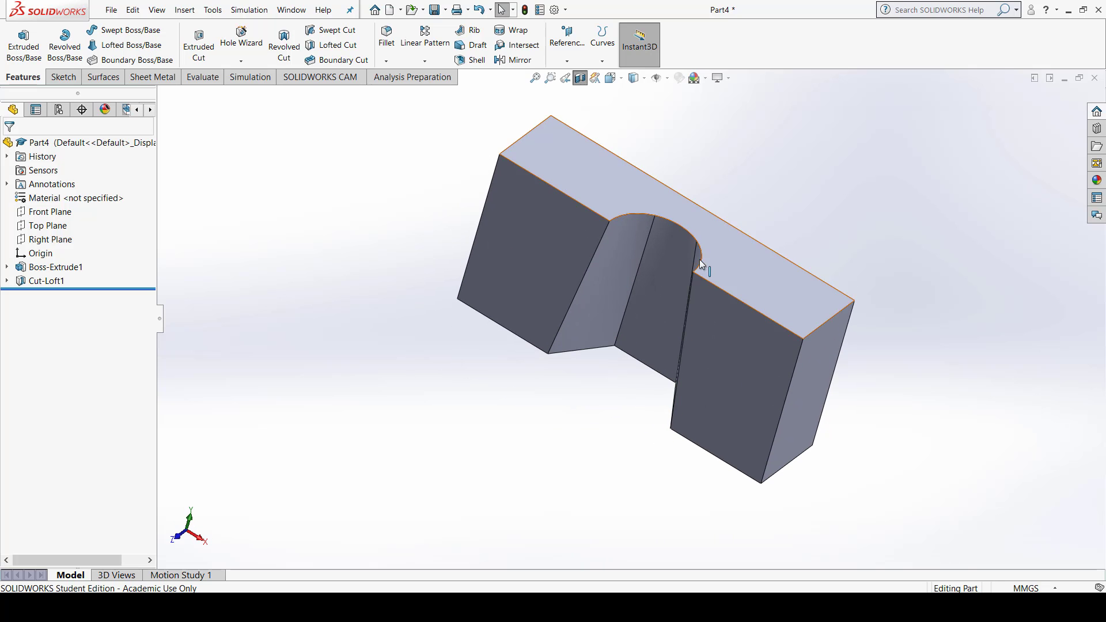
middle_drag(664, 347, 634, 334)
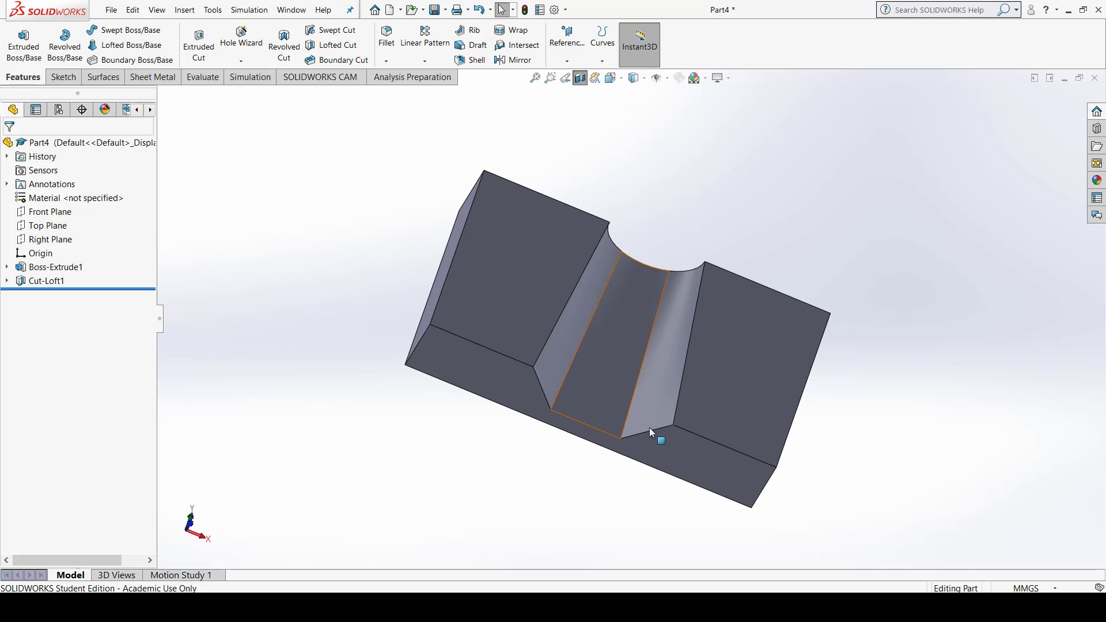
middle_drag(683, 220, 655, 383)
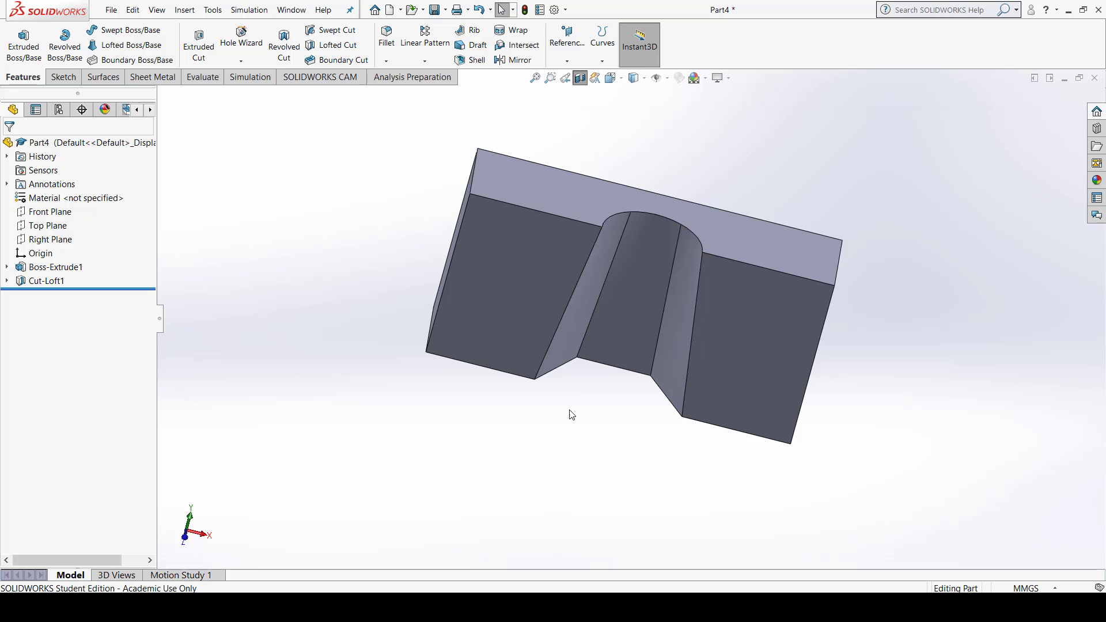
middle_drag(668, 448, 568, 125)
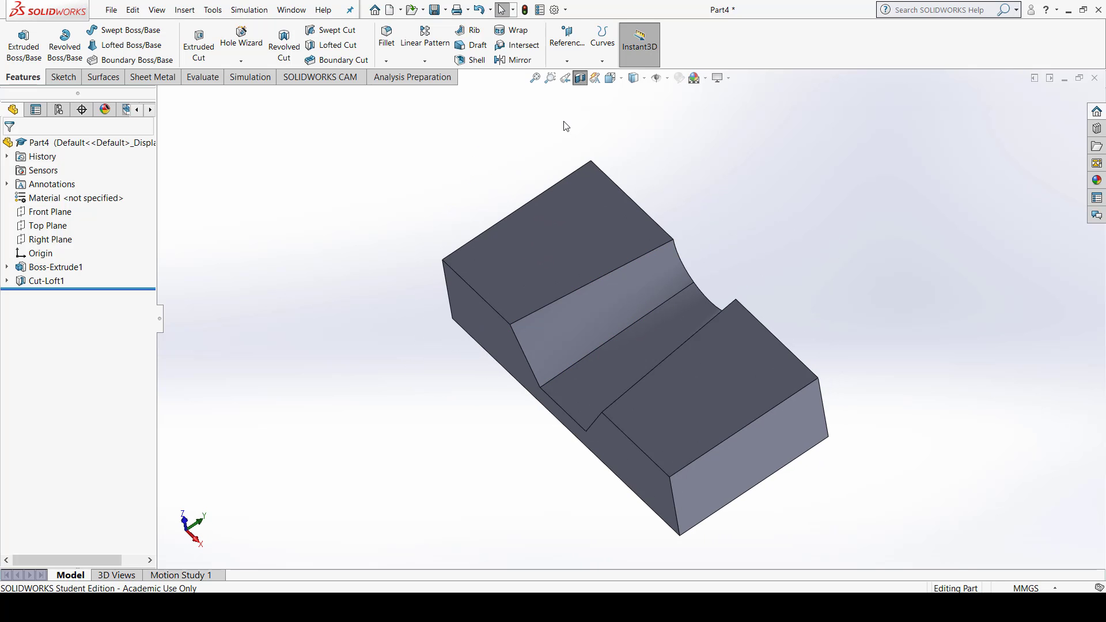
click(584, 84)
middle_drag(610, 392, 477, 271)
middle_drag(621, 344, 653, 399)
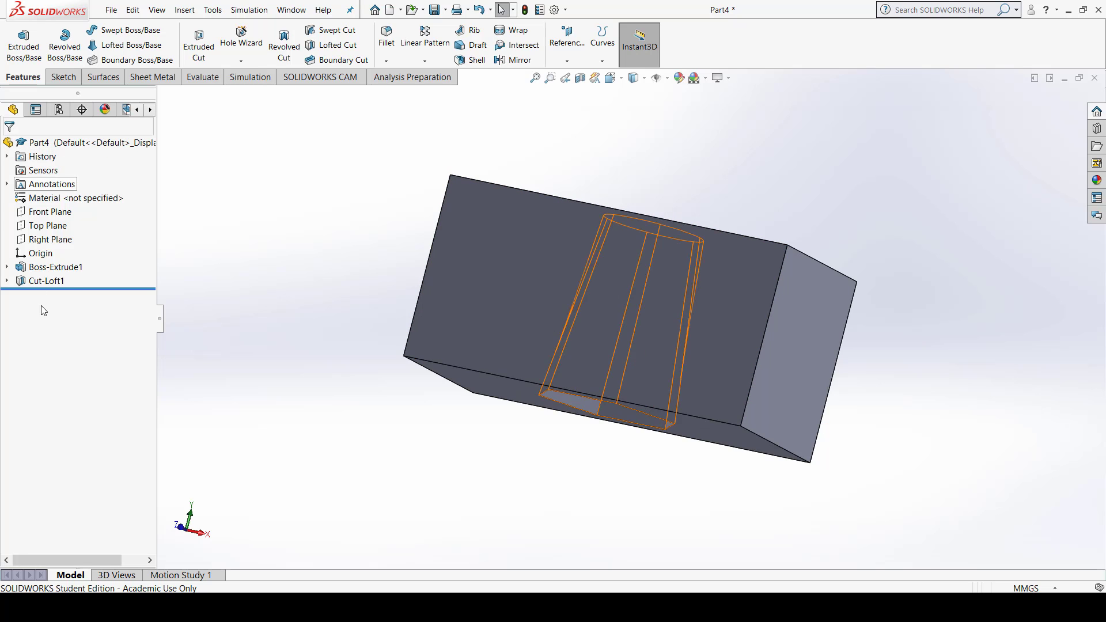
Step: Delete the lofted cut feature while keeping its hexagon and circle sketches
right_click(60, 281)
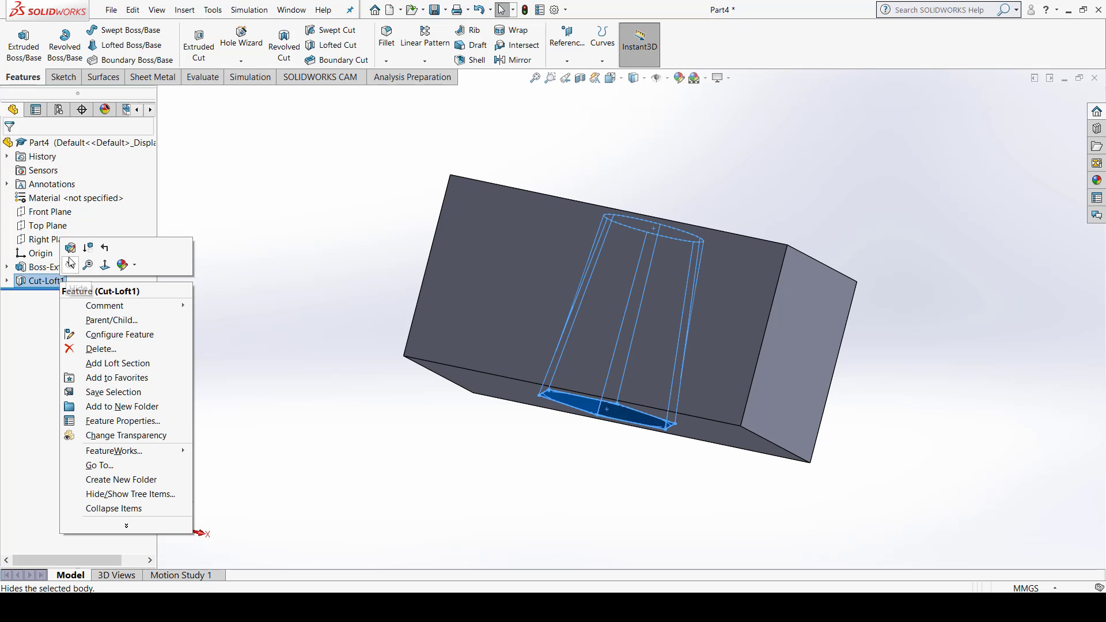
click(96, 348)
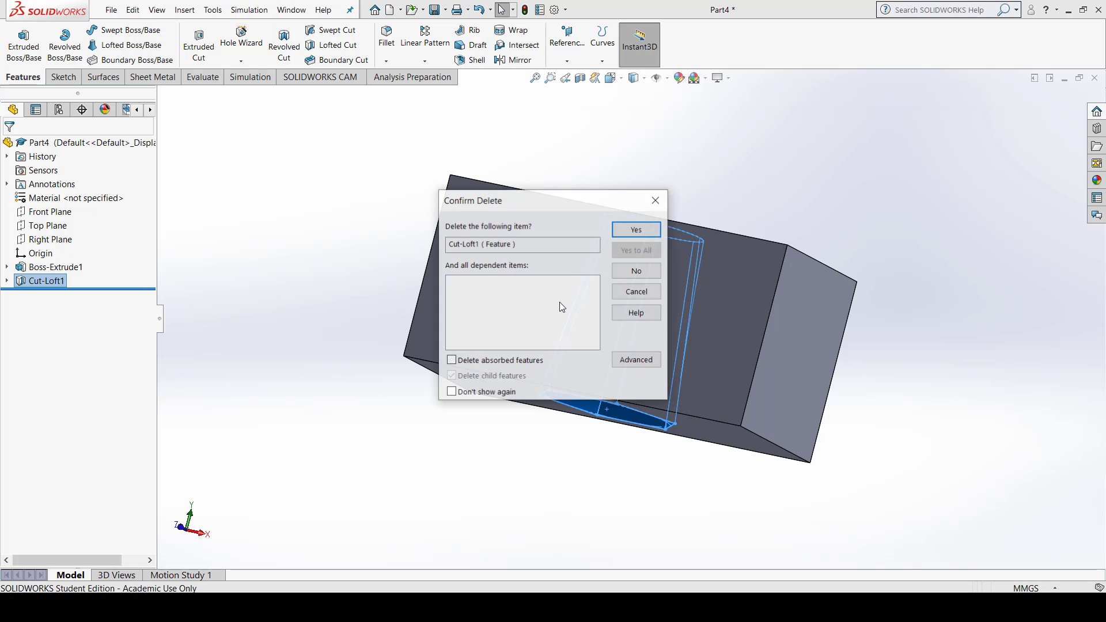
click(638, 229)
middle_drag(630, 309, 651, 399)
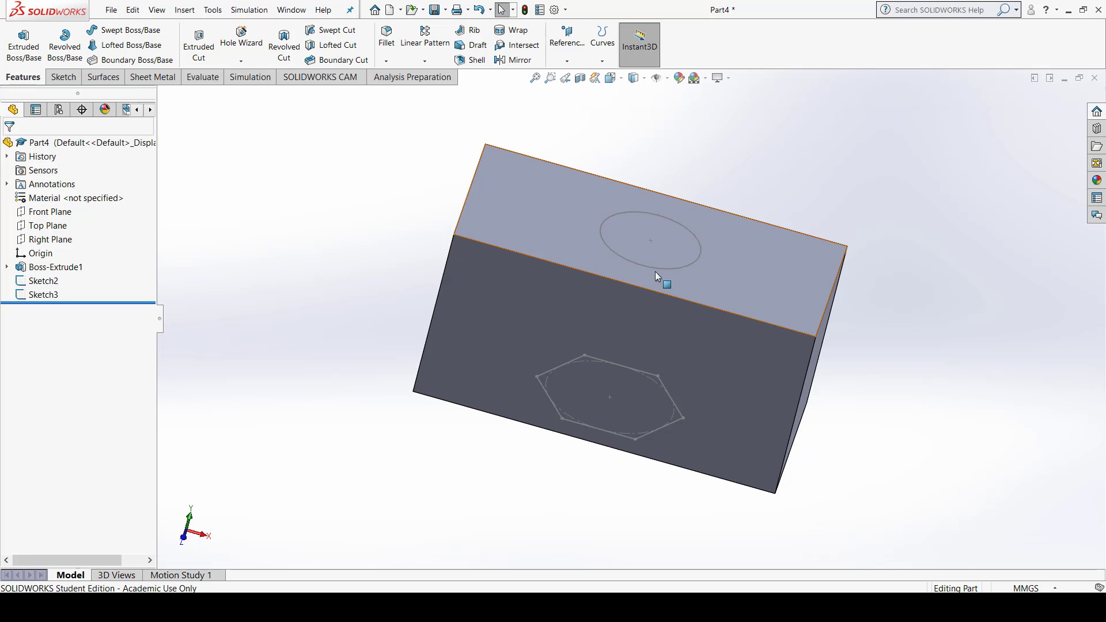
Step: On the Front Plane, sketch a four-point spline bowing outward from the top circle's edge (about X -27.5 mm) to the bottom hexagon's corner (about X -40.4 mm)
click(53, 215)
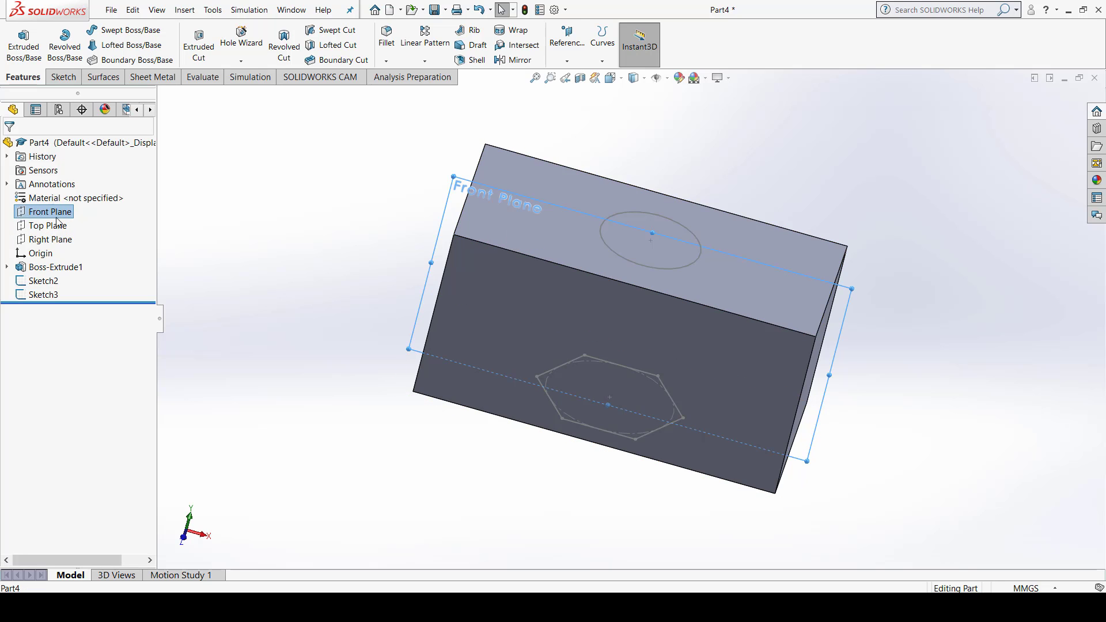
middle_drag(500, 297, 506, 363)
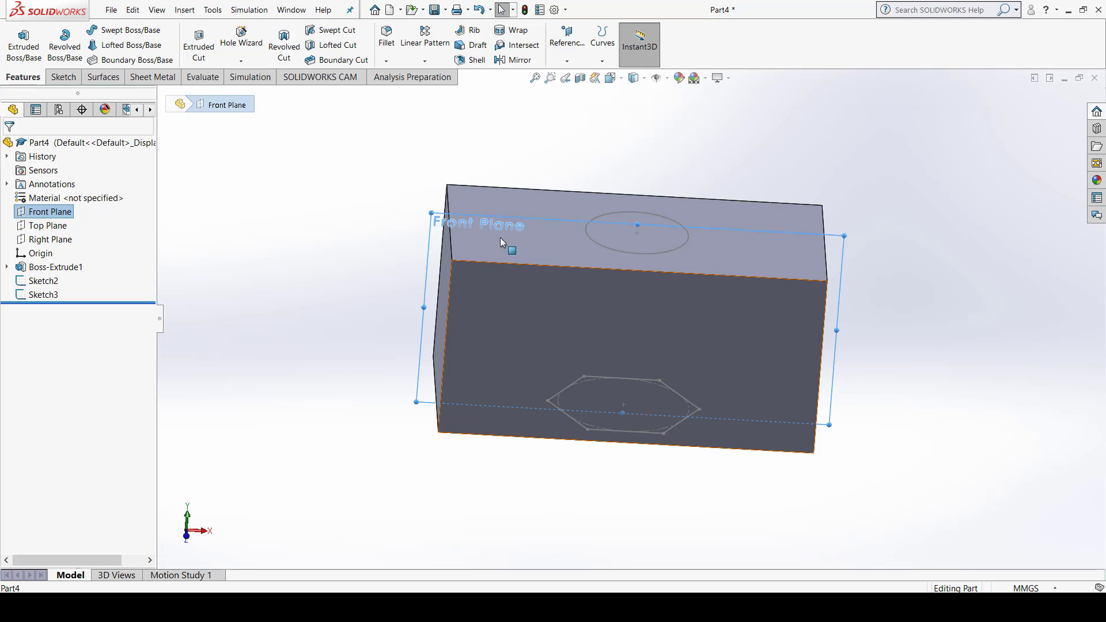
click(64, 77)
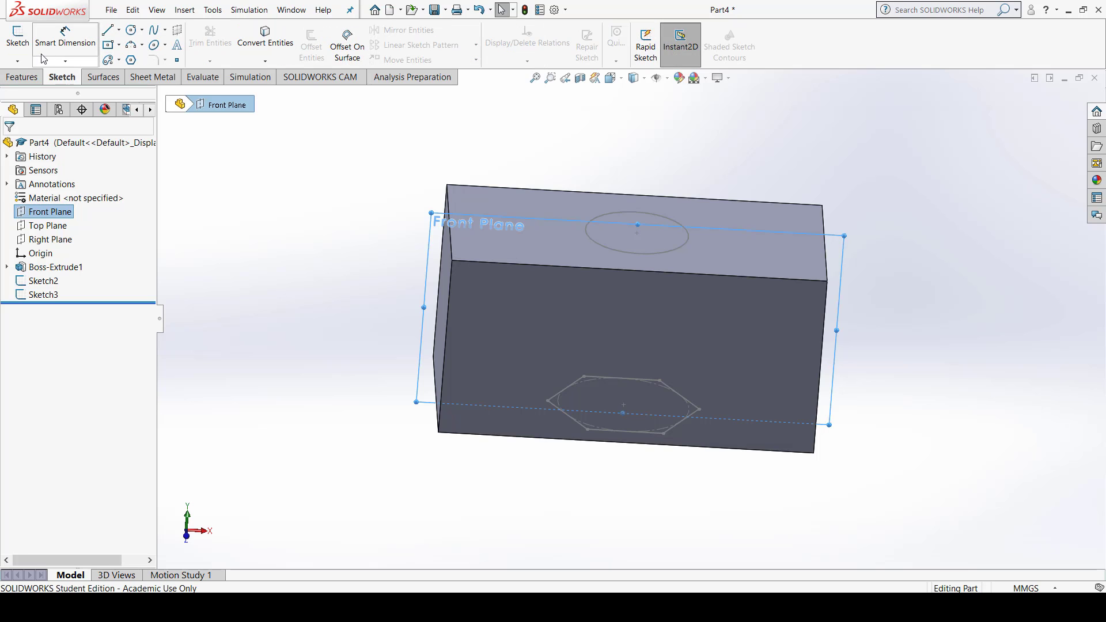
click(17, 37)
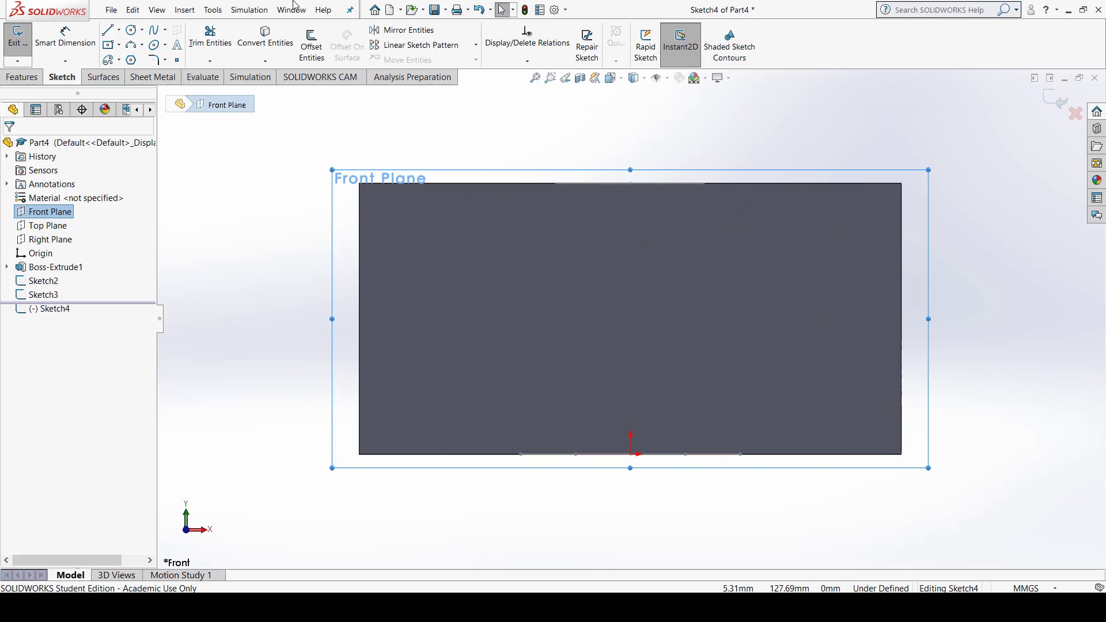
click(155, 31)
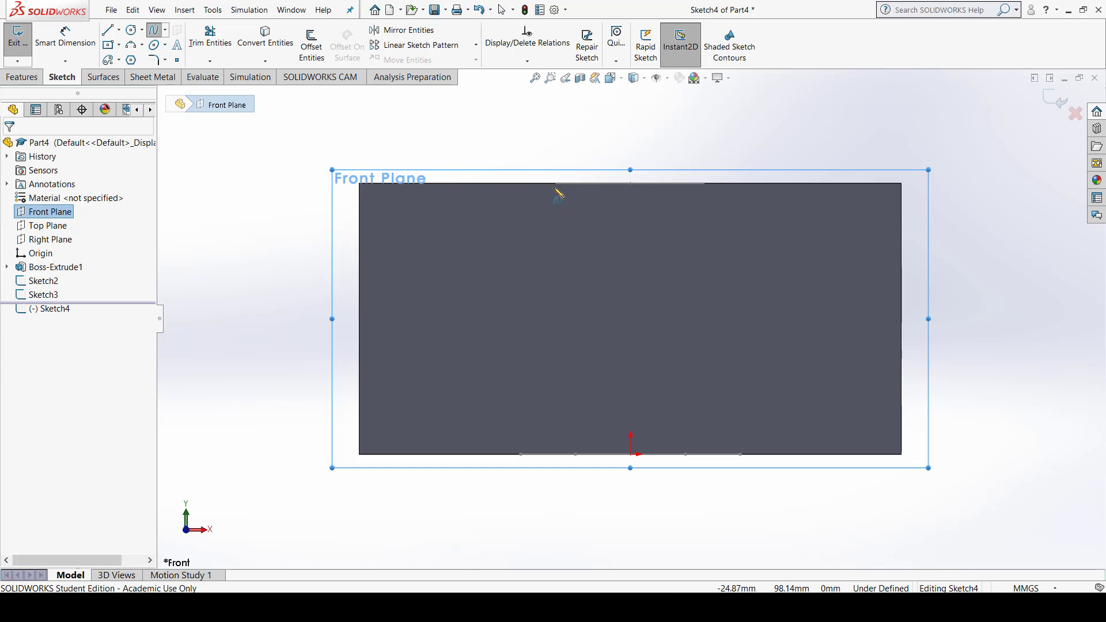
middle_drag(557, 187, 548, 212)
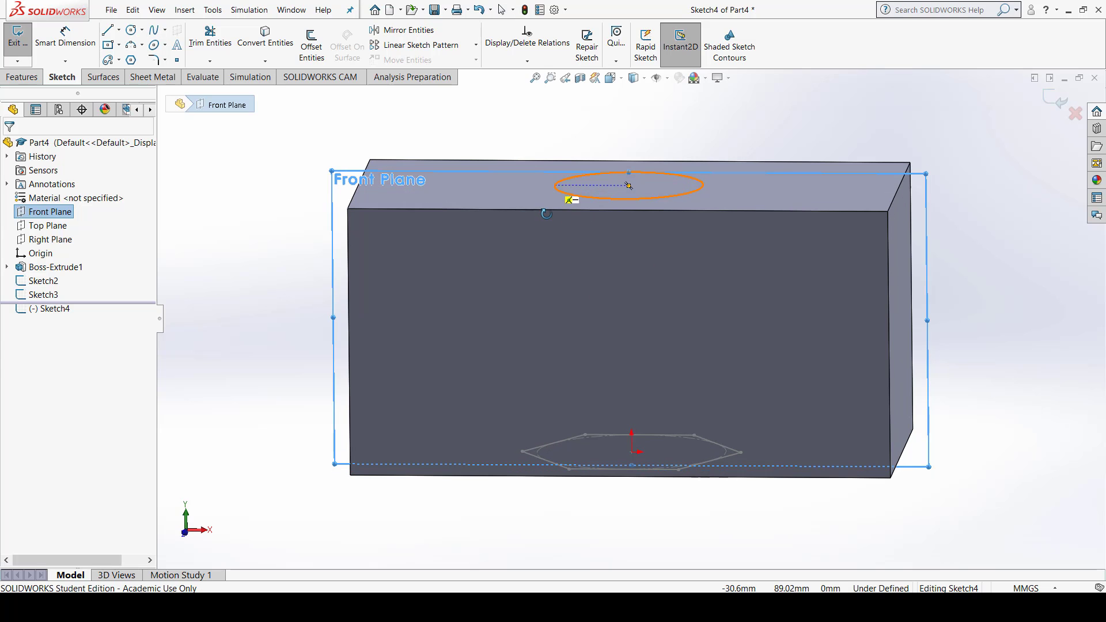
click(554, 185)
click(510, 240)
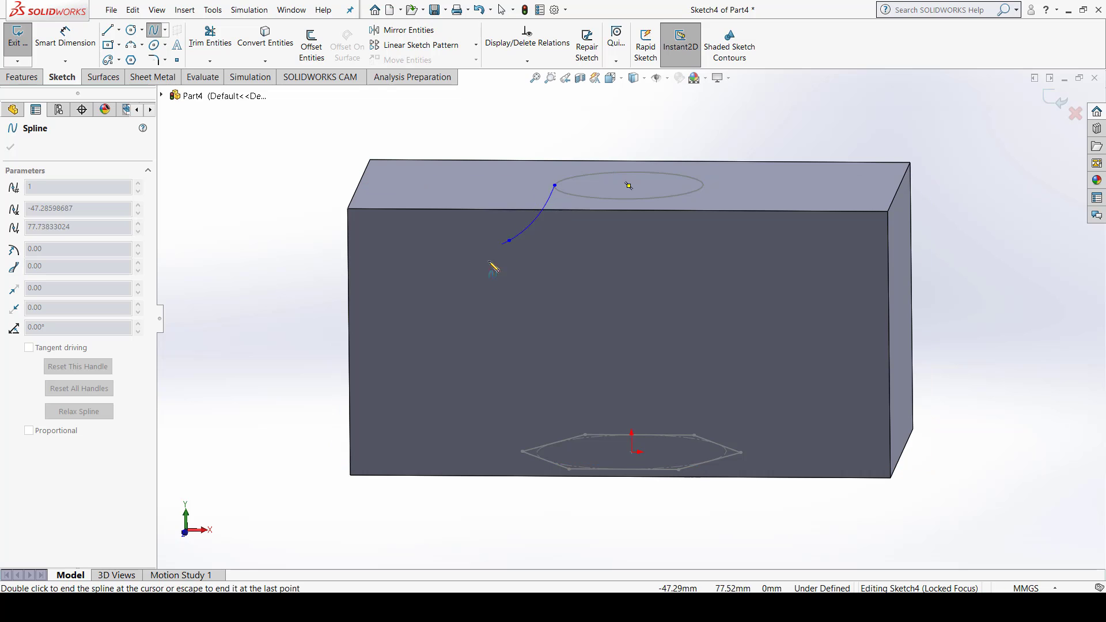
click(497, 306)
click(522, 452)
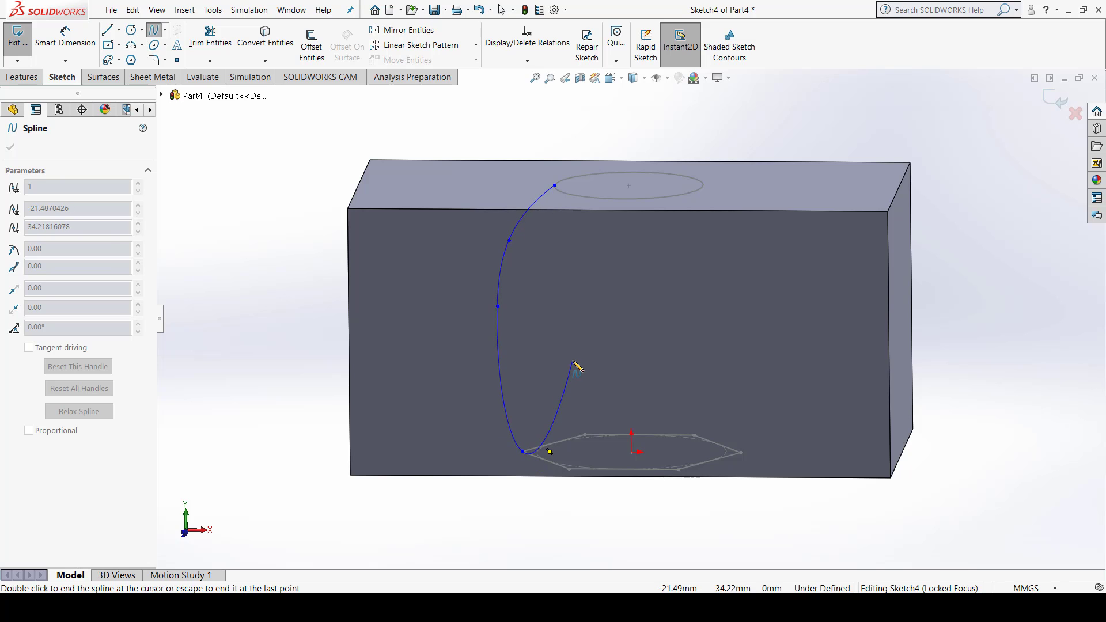
key(Escape)
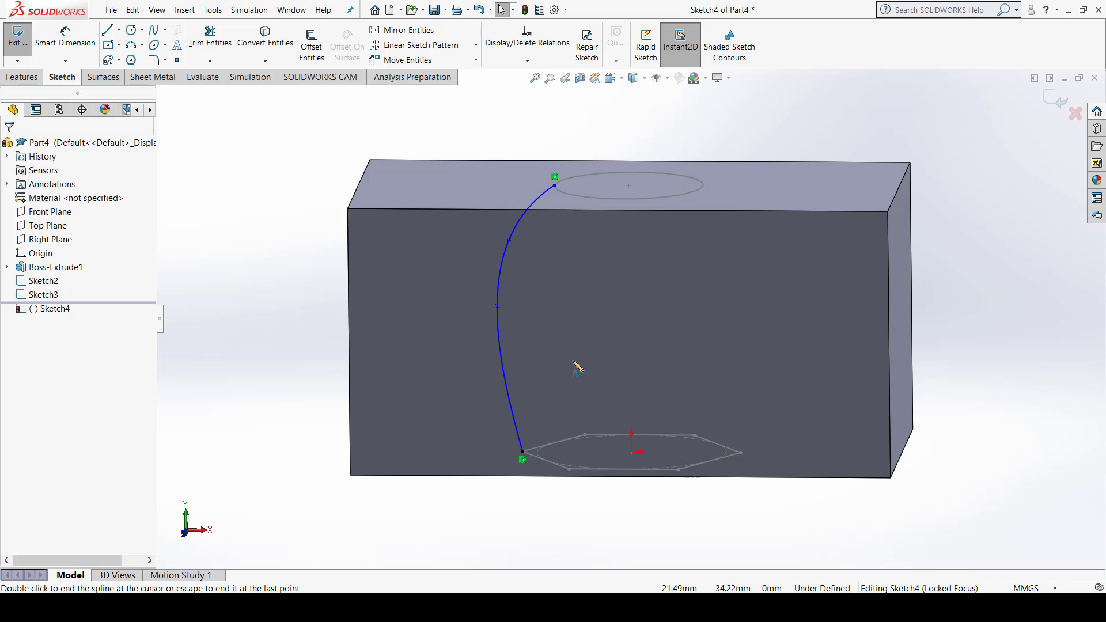
Step: Add a Pierce relation between the spline's upper endpoint and the top circle
click(555, 184)
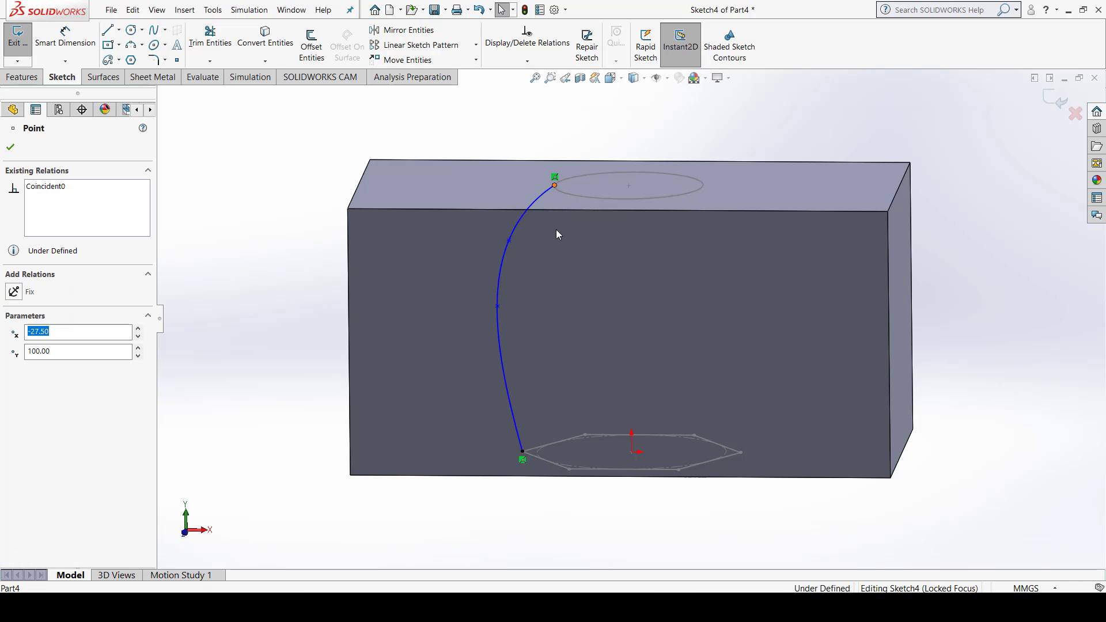
ctrl+click(559, 190)
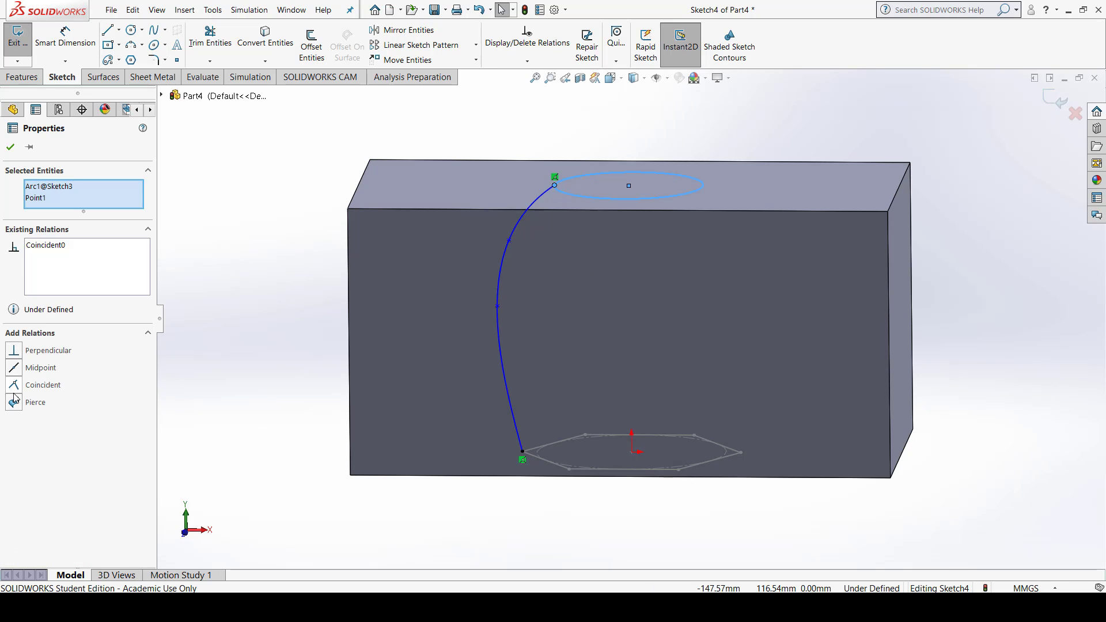
click(35, 402)
click(484, 509)
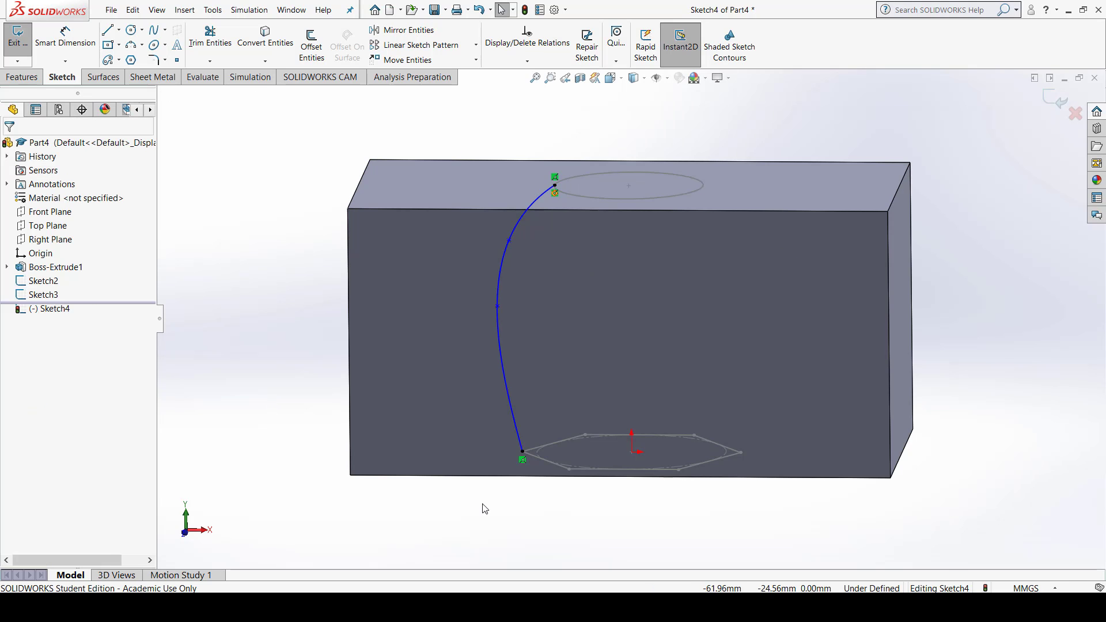
Step: Add a Pierce relation between the spline's lower endpoint and the adjoining hexagon edge, and exit the sketch
click(523, 452)
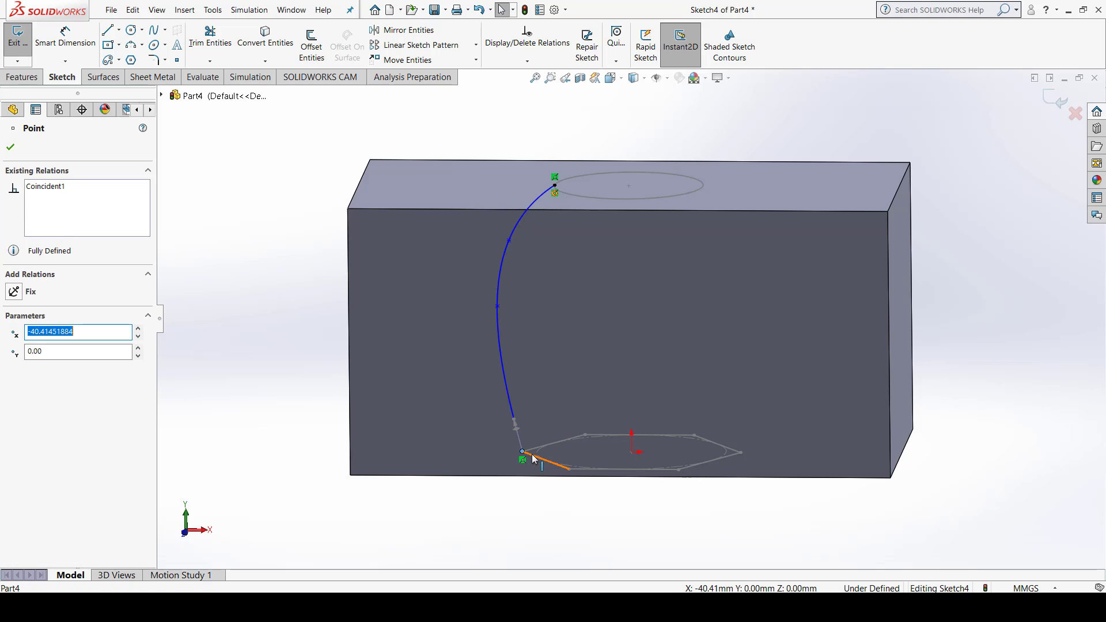
ctrl+click(535, 458)
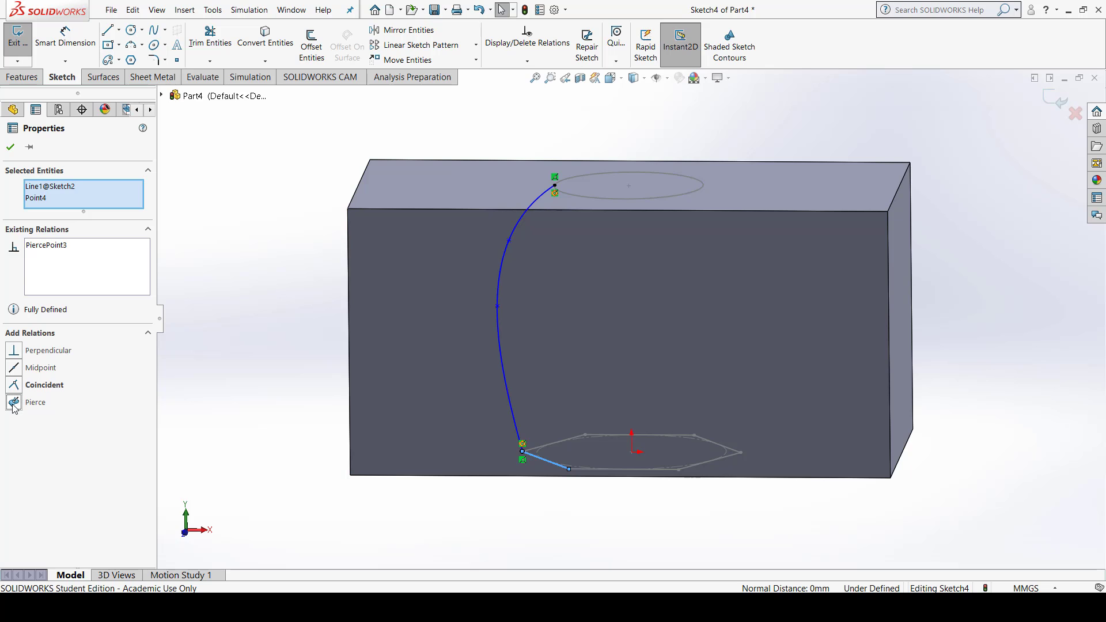
mouse_move(582, 379)
middle_down()
mouse_move(646, 333)
mouse_move(592, 380)
mouse_move(709, 311)
middle_up()
click(795, 117)
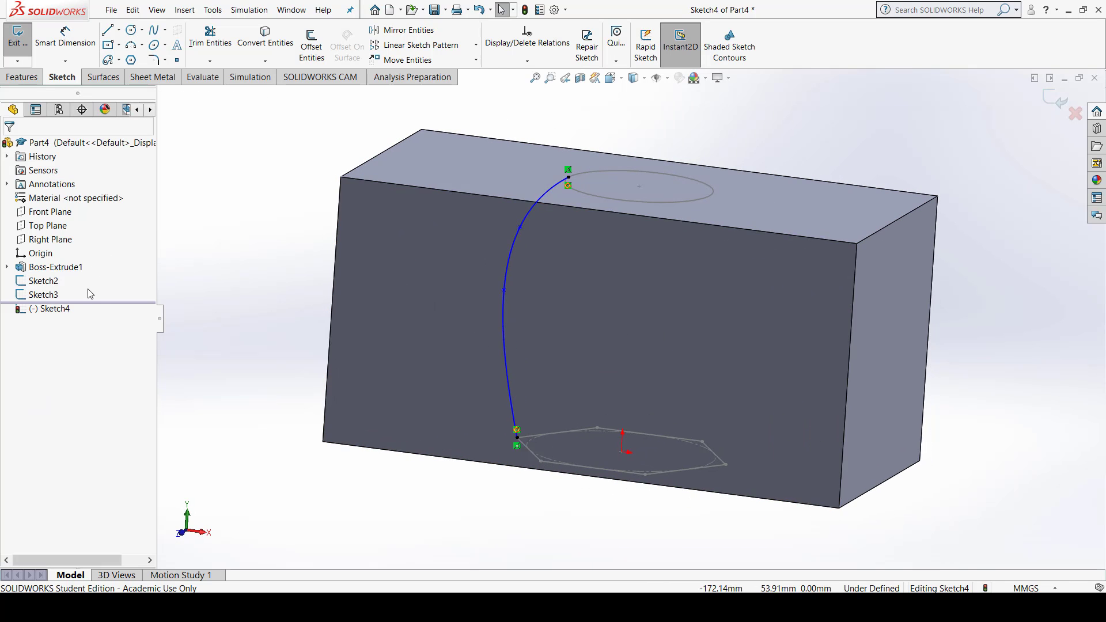
mouse_move(672, 347)
middle_down()
mouse_move(780, 291)
mouse_move(768, 375)
mouse_move(668, 258)
middle_up()
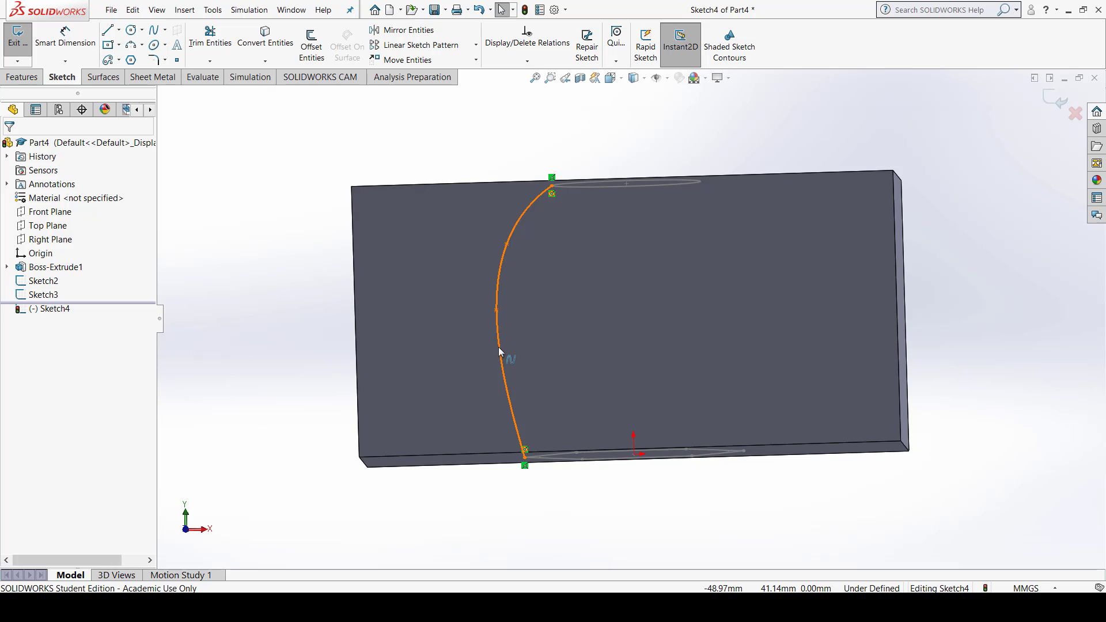
mouse_move(630, 323)
middle_down()
mouse_move(557, 372)
mouse_move(648, 296)
mouse_move(622, 254)
mouse_move(578, 294)
mouse_move(603, 368)
middle_up()
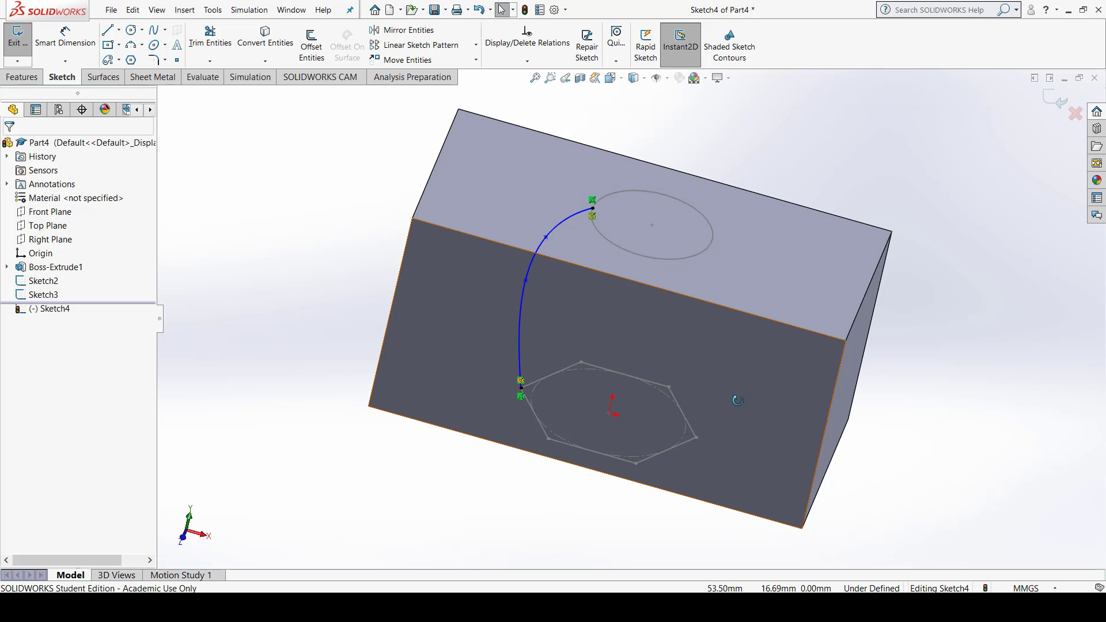
middle_drag(733, 396, 698, 388)
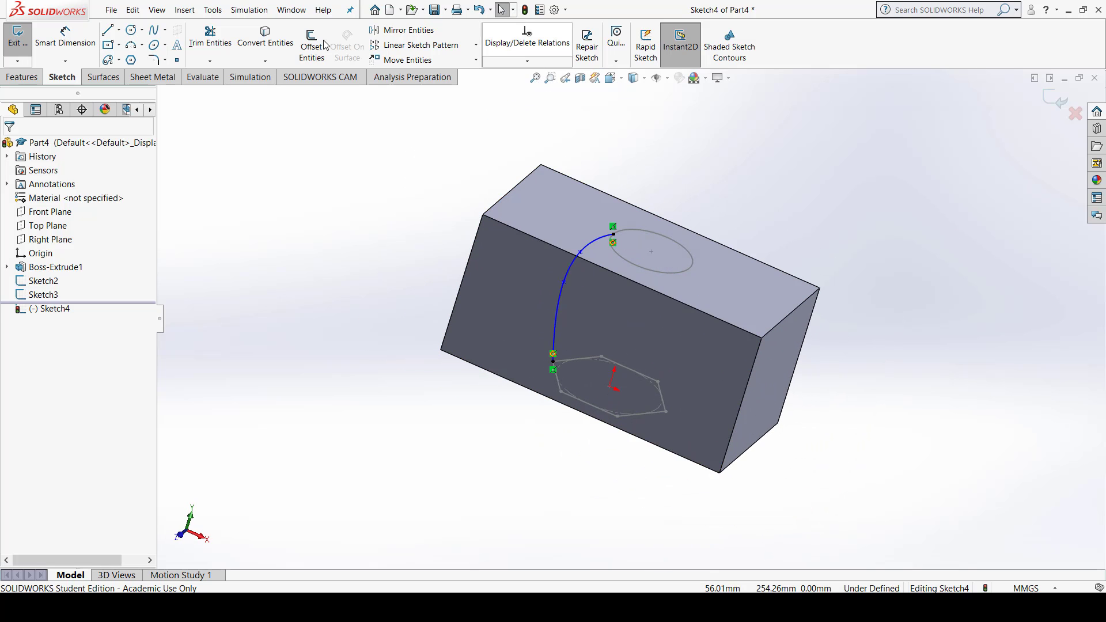
click(18, 35)
click(321, 191)
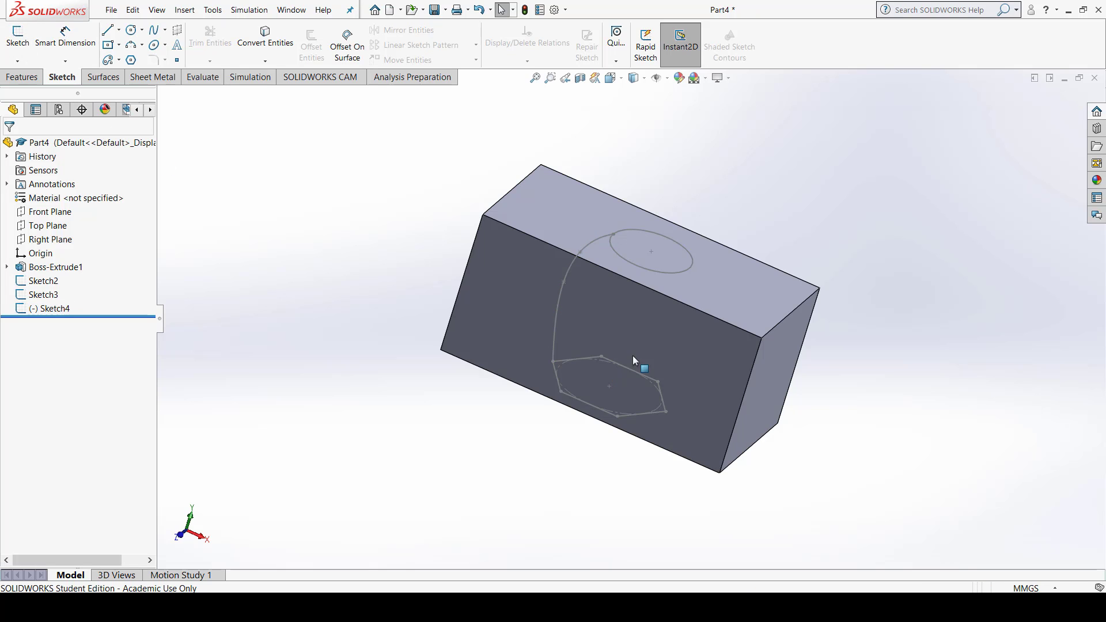
Step: Start a lofted cut with the bottom hexagon sketch and the top circle sketch as its profiles
mouse_move(637, 363)
middle_down()
mouse_move(729, 242)
mouse_move(686, 326)
mouse_move(613, 318)
mouse_move(610, 339)
middle_up()
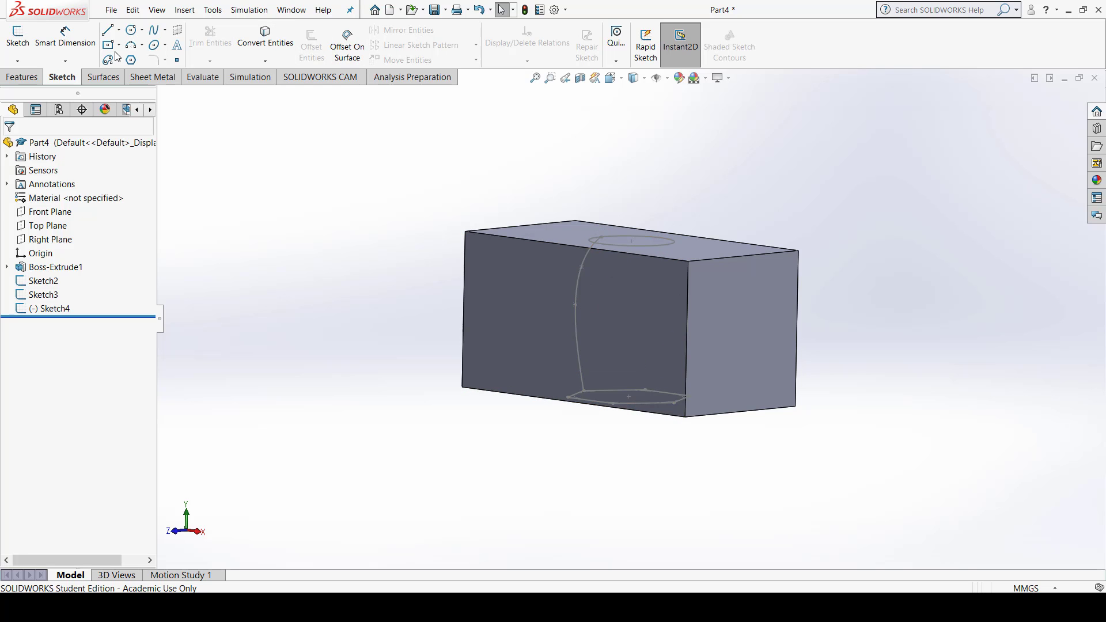
click(22, 77)
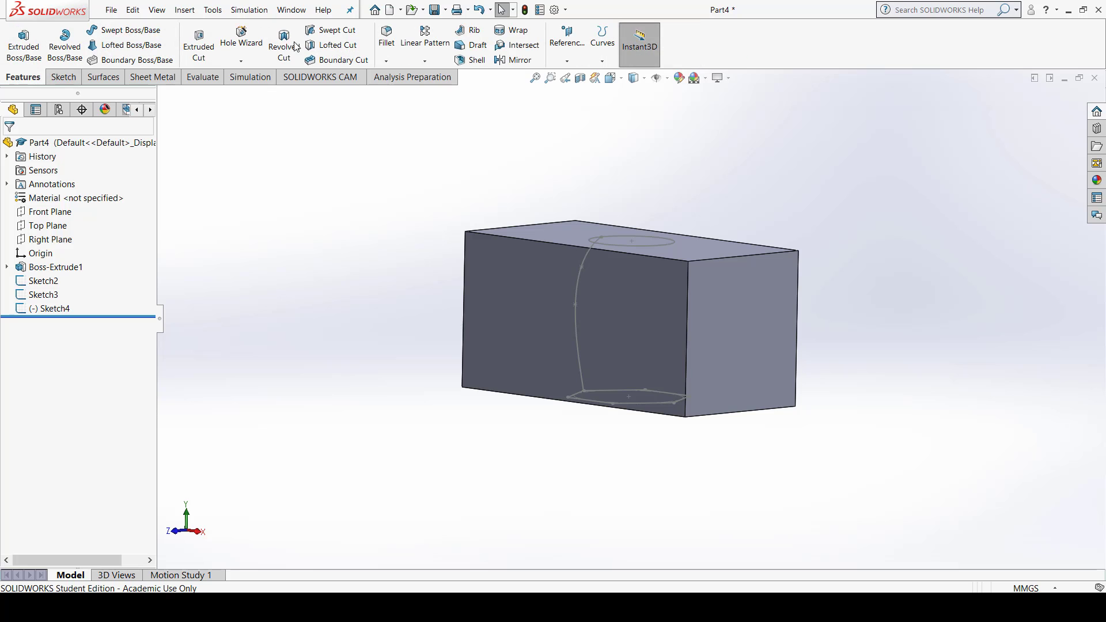
click(324, 46)
middle_drag(516, 379, 543, 421)
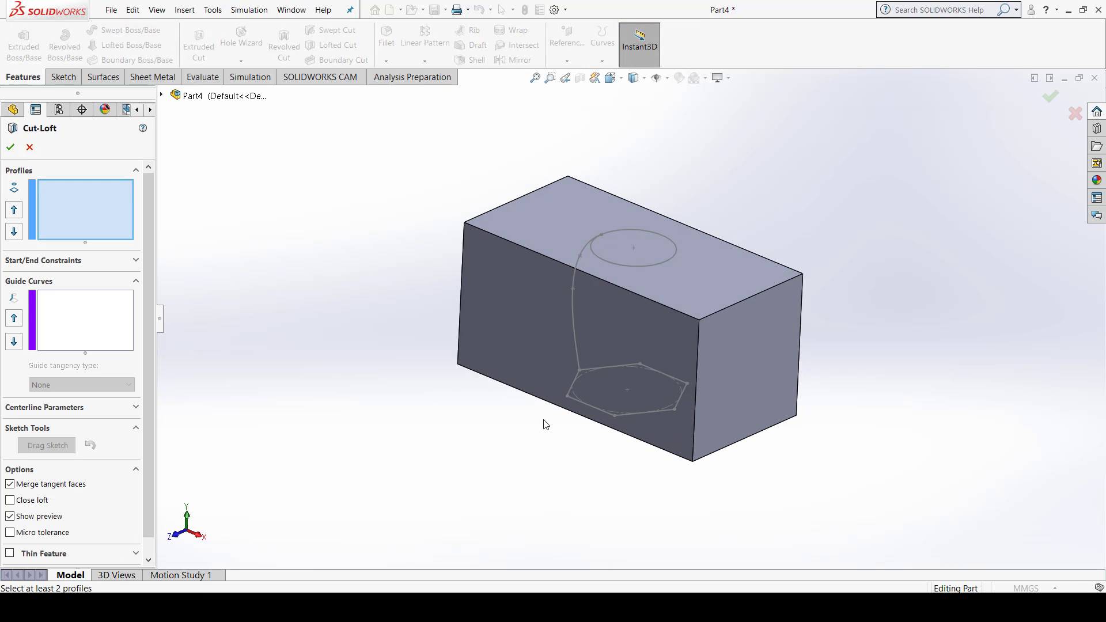
click(592, 397)
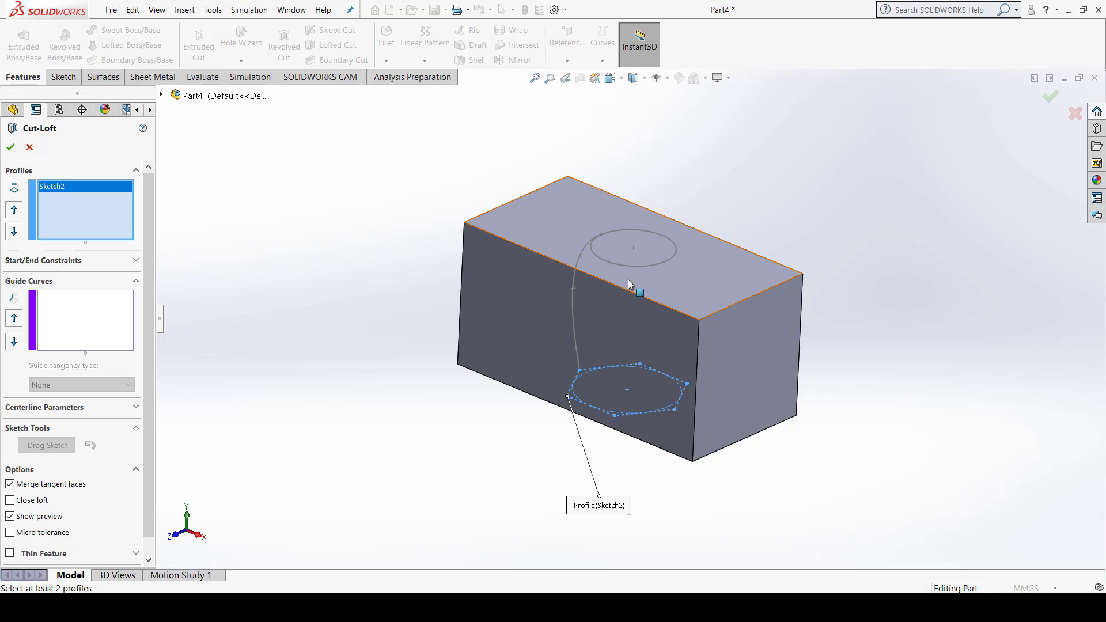
click(631, 265)
Step: Assign the Front Plane spline as the guide curve and complete the lofted cut
click(98, 320)
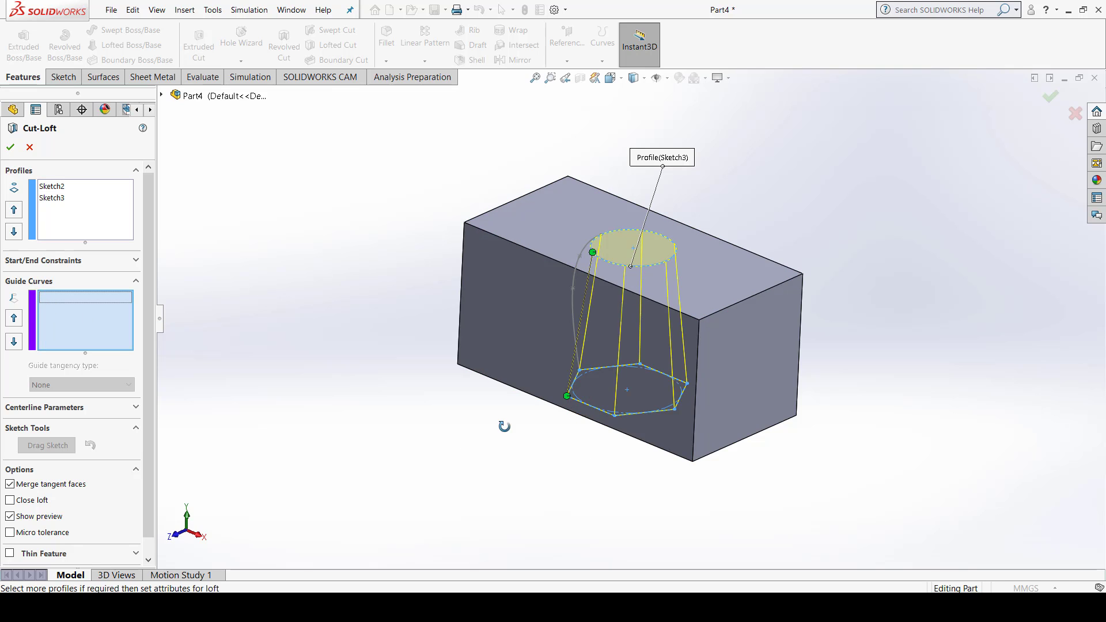
mouse_move(504, 426)
middle_down()
mouse_move(538, 412)
mouse_move(502, 412)
middle_up()
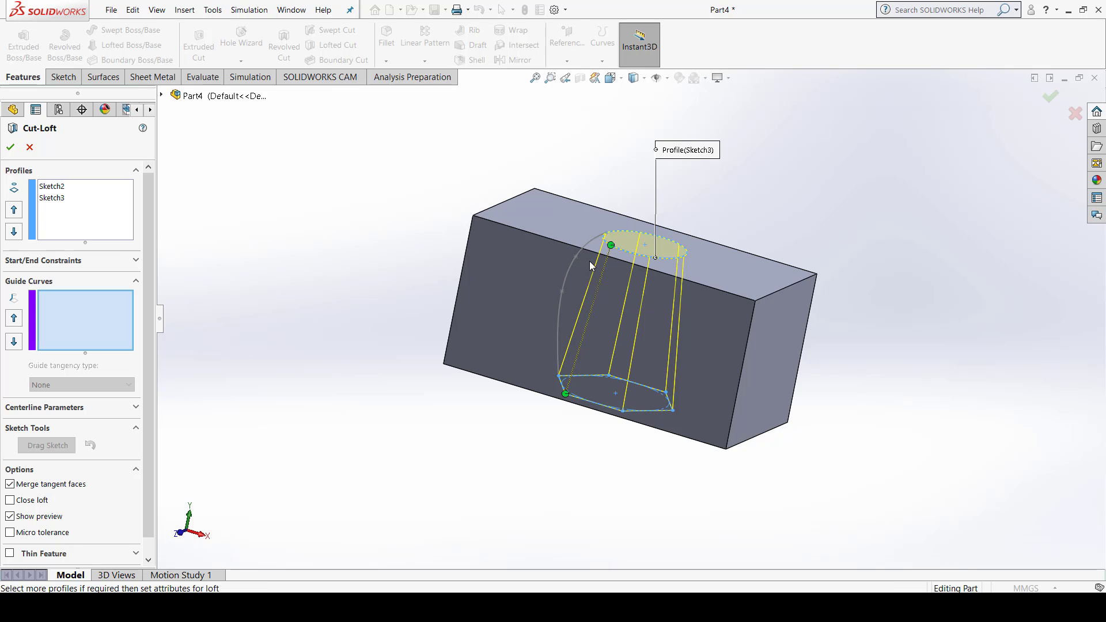
click(569, 269)
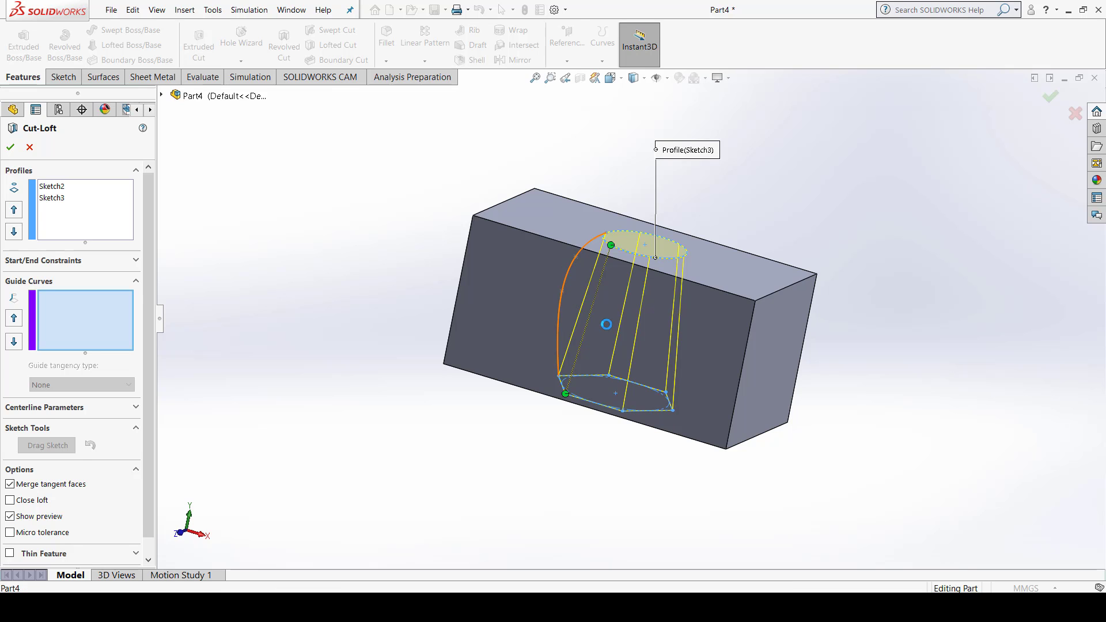
mouse_move(729, 344)
middle_down()
mouse_move(761, 288)
mouse_move(765, 318)
middle_up()
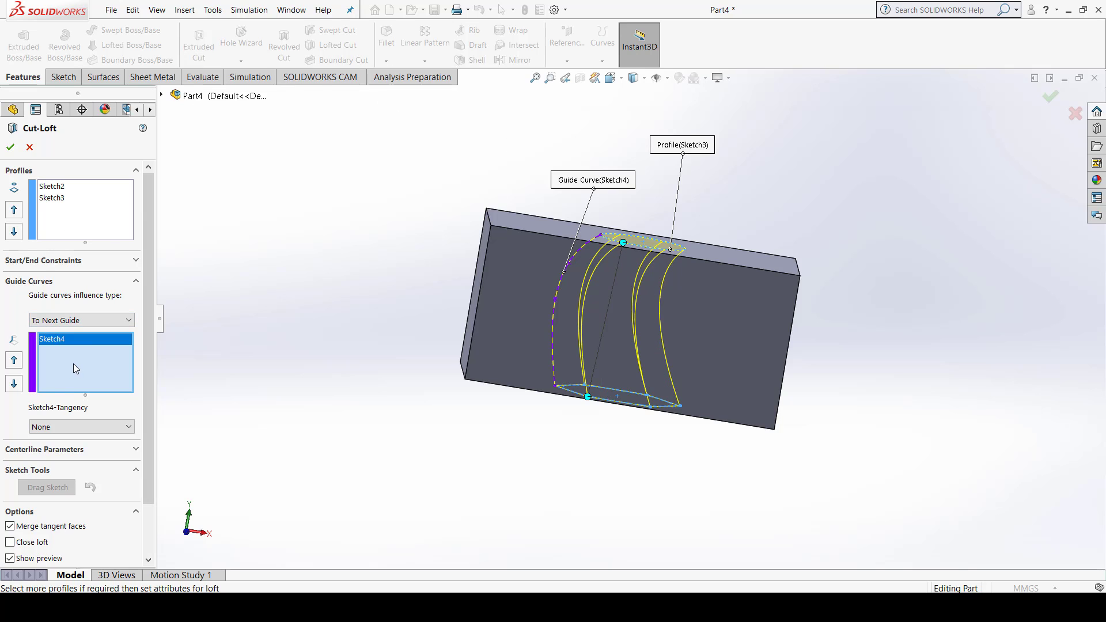
click(10, 147)
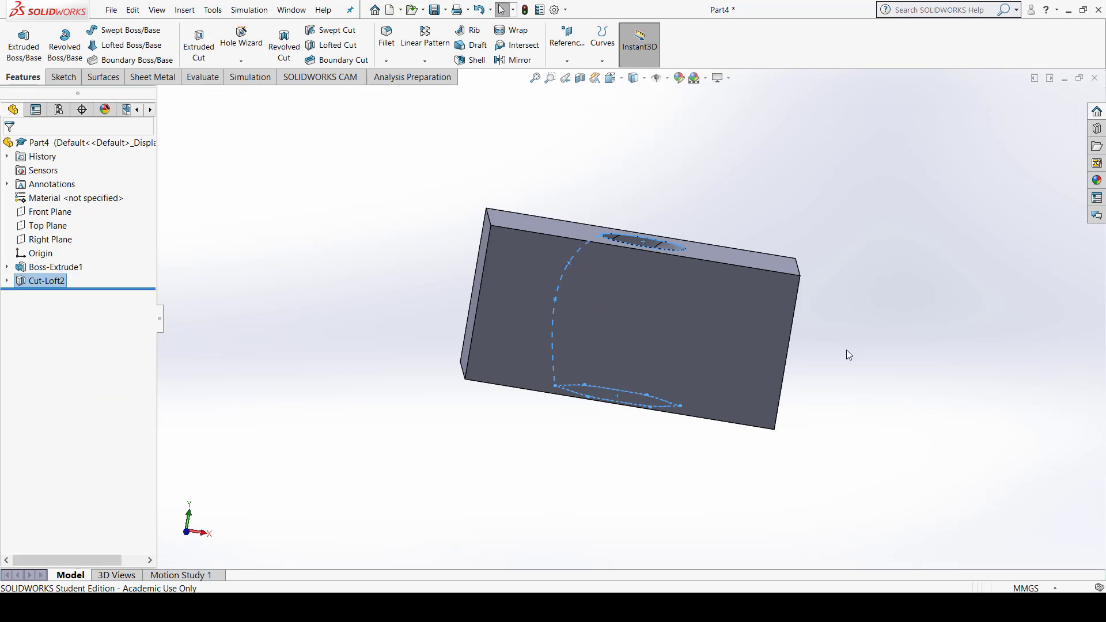
Step: Section the block along the Front Plane and examine the curved inner walls of the guided lofted cut from several angles
click(871, 327)
mouse_move(871, 327)
middle_down()
mouse_move(807, 462)
mouse_move(847, 467)
mouse_move(863, 553)
mouse_move(818, 541)
mouse_move(773, 400)
mouse_move(840, 270)
middle_up()
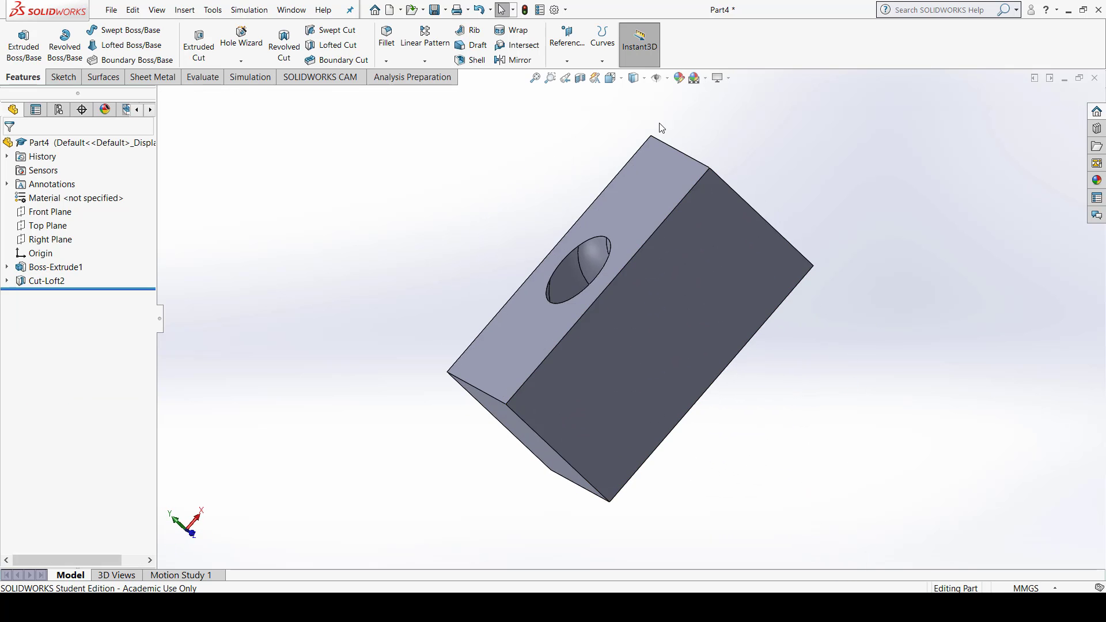
click(580, 77)
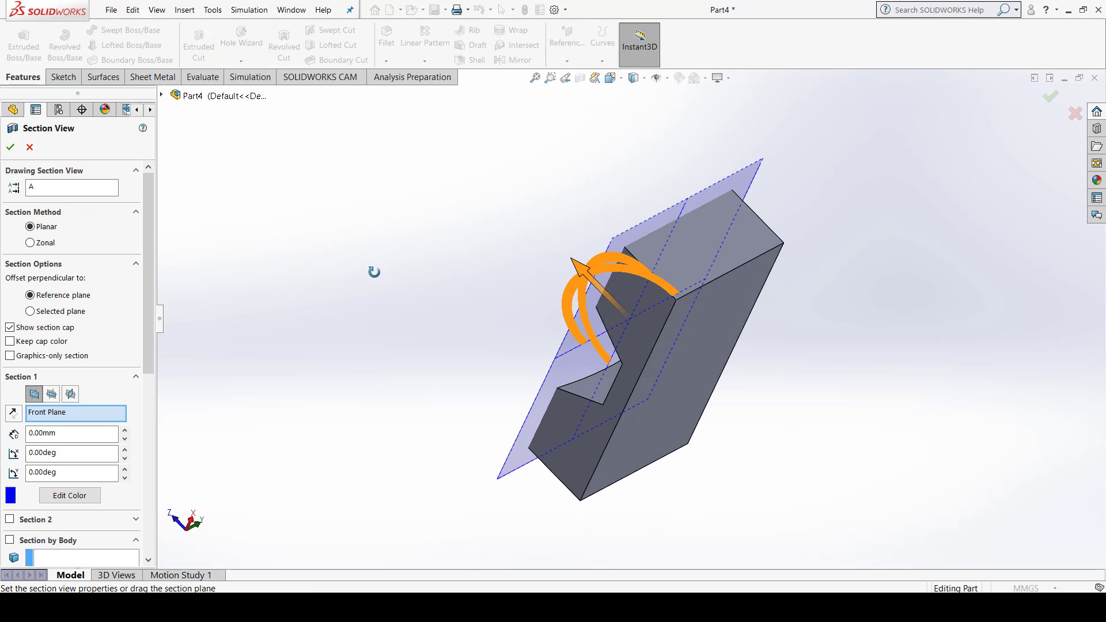
middle_drag(374, 272, 546, 413)
click(10, 147)
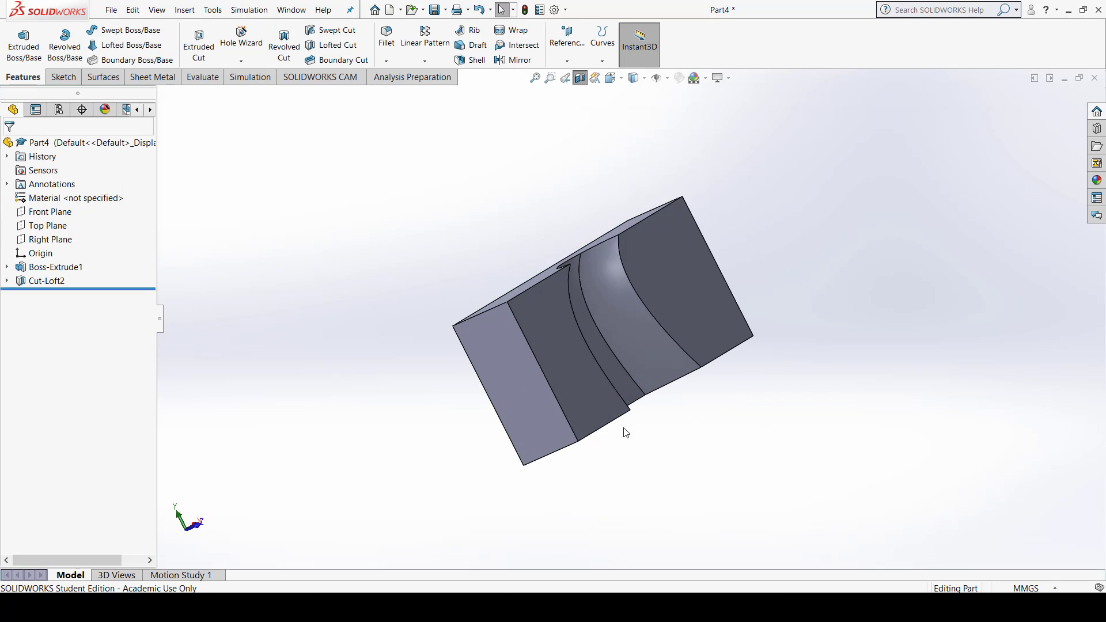
middle_drag(625, 450, 686, 295)
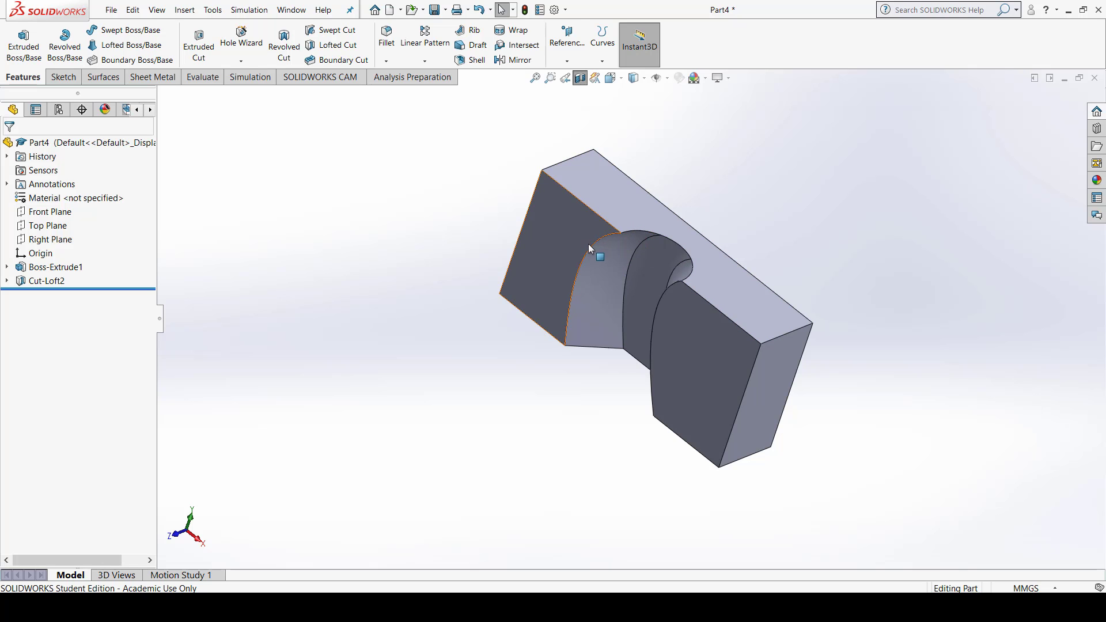
middle_drag(568, 353, 720, 254)
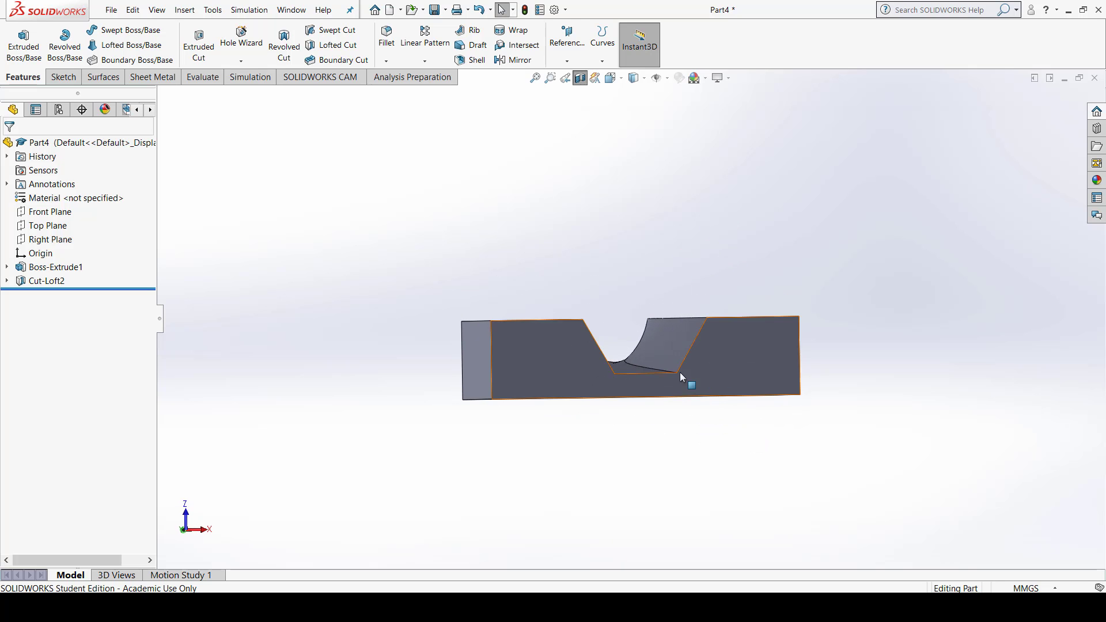
middle_drag(680, 372, 866, 318)
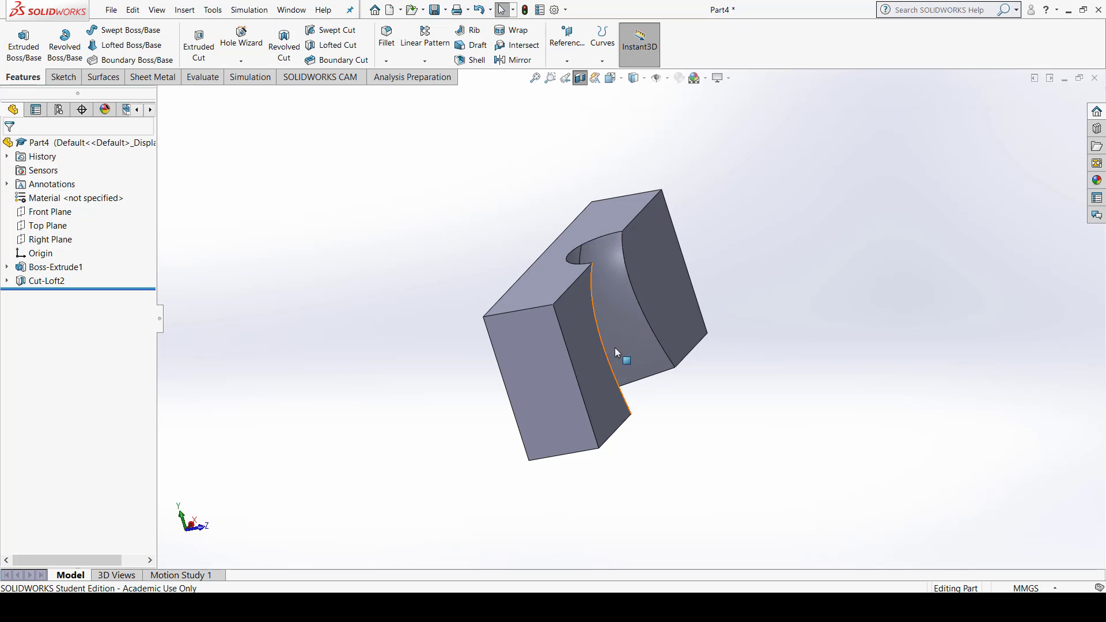
middle_drag(635, 344, 580, 295)
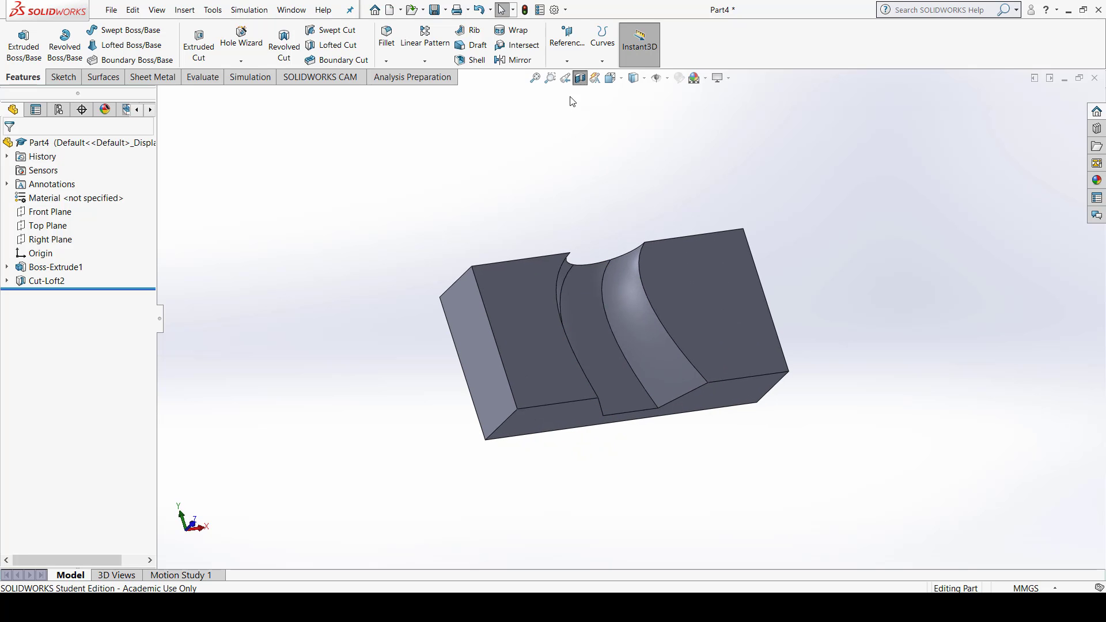
Step: Turn off the section view and delete the lofted cut while keeping its sketches
click(578, 78)
middle_drag(744, 272, 553, 219)
right_click(60, 286)
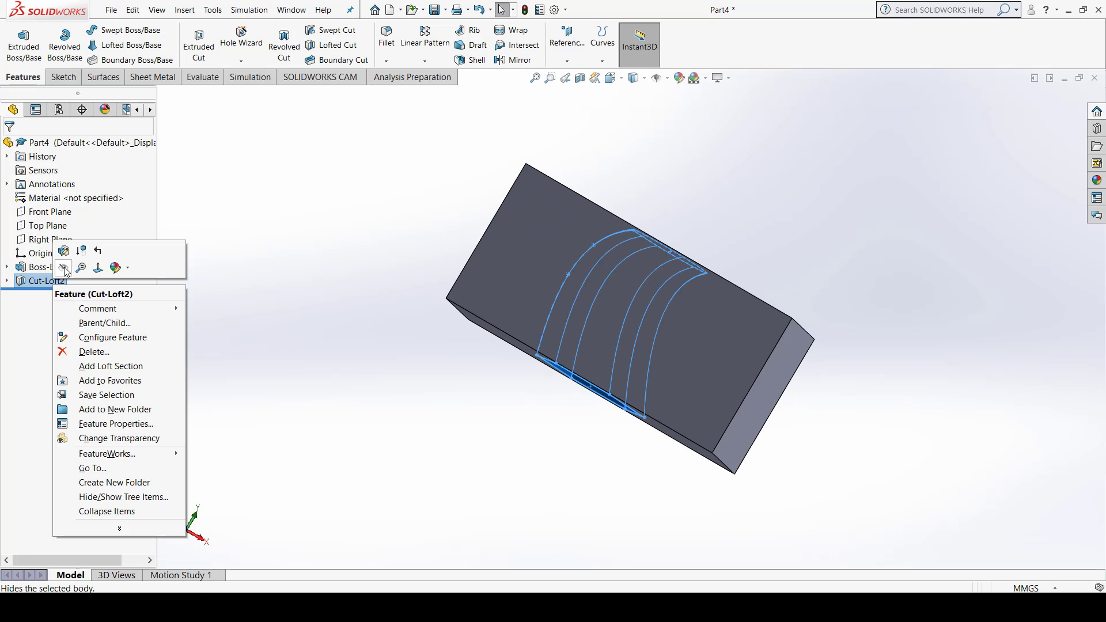
click(84, 350)
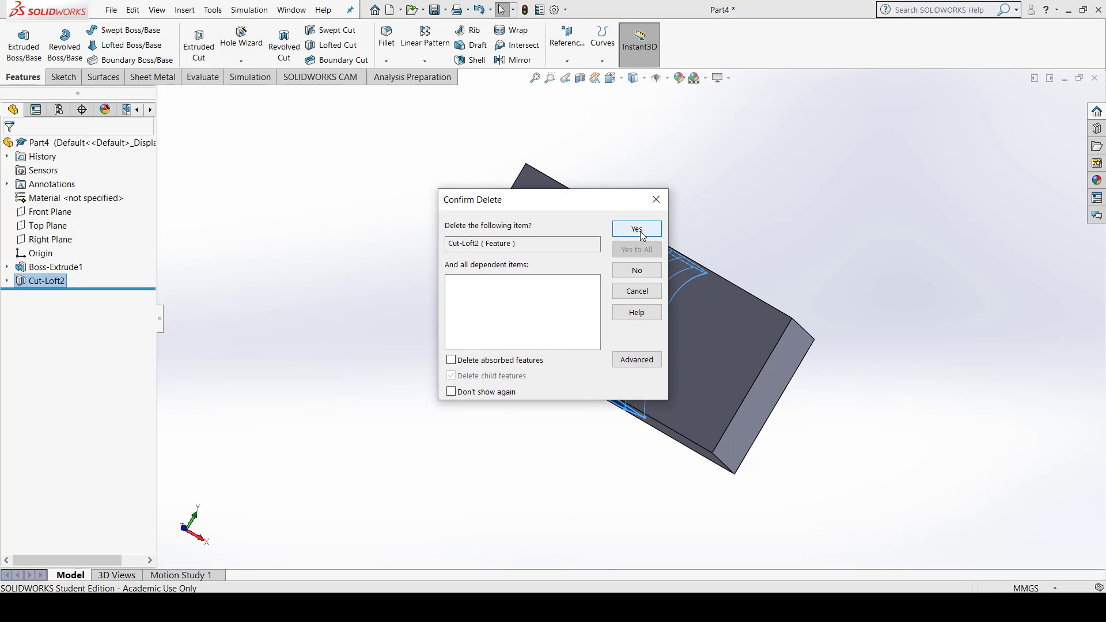
click(637, 229)
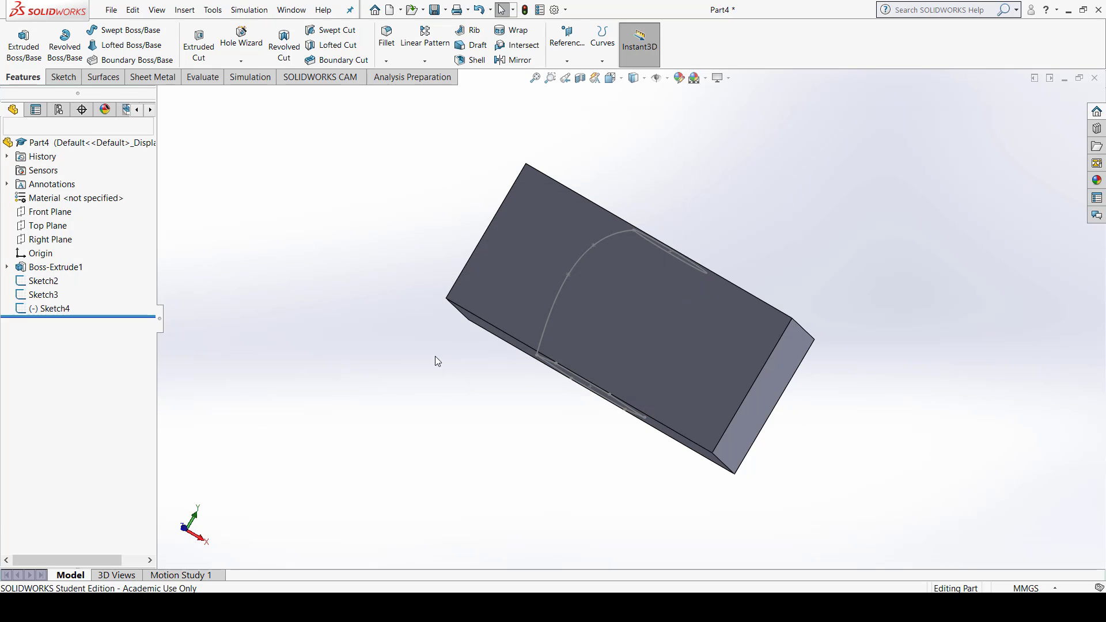
Step: Delete the Front Plane spline sketch that served as the guide curve
right_click(54, 310)
click(71, 376)
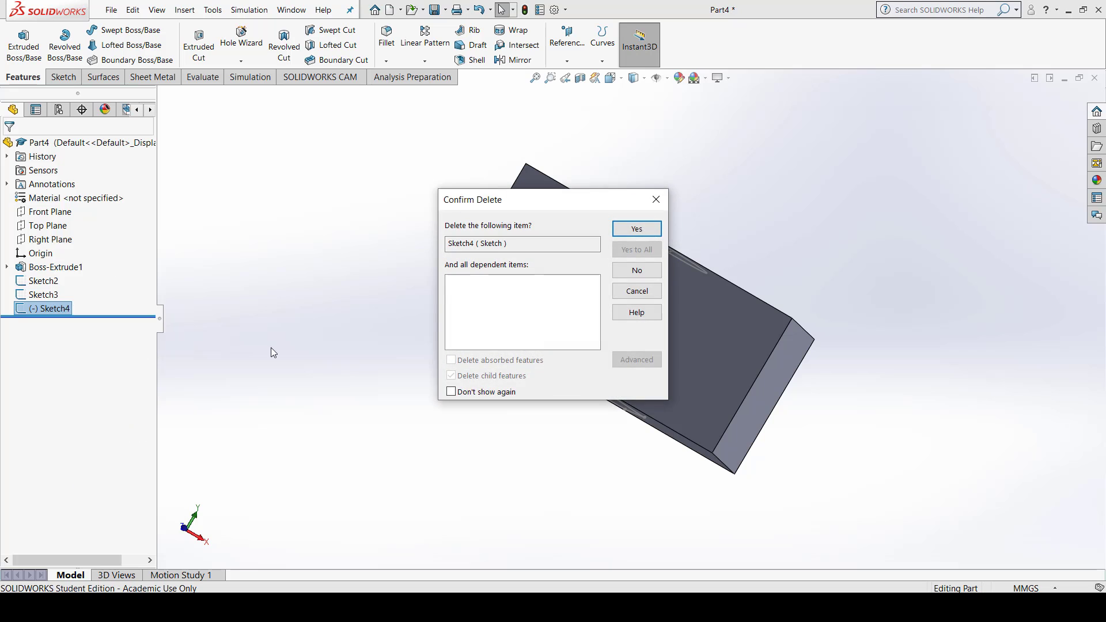
click(637, 229)
mouse_move(704, 338)
middle_down()
mouse_move(785, 313)
mouse_move(670, 414)
mouse_move(666, 469)
middle_up()
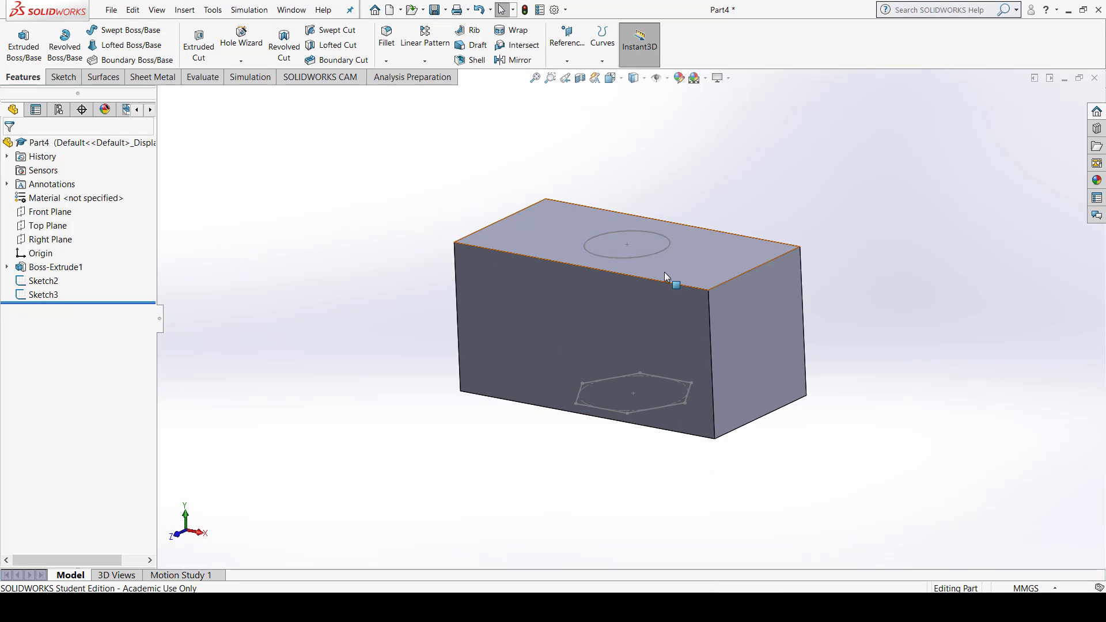
Step: Delete the circle sketch on the block's top face
click(662, 253)
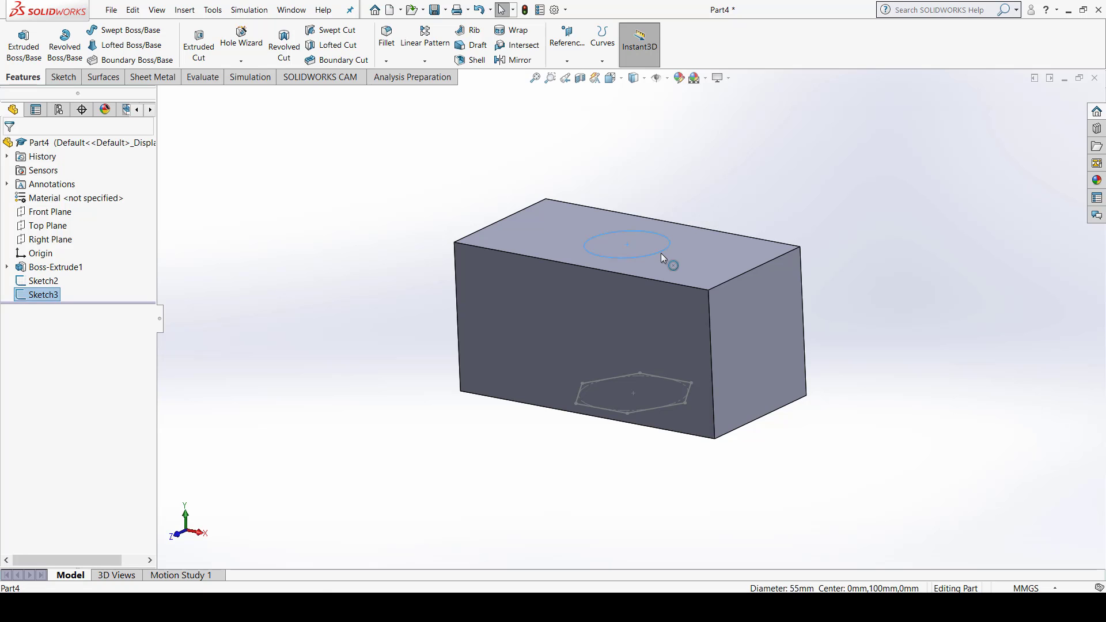
right_click(662, 253)
click(680, 380)
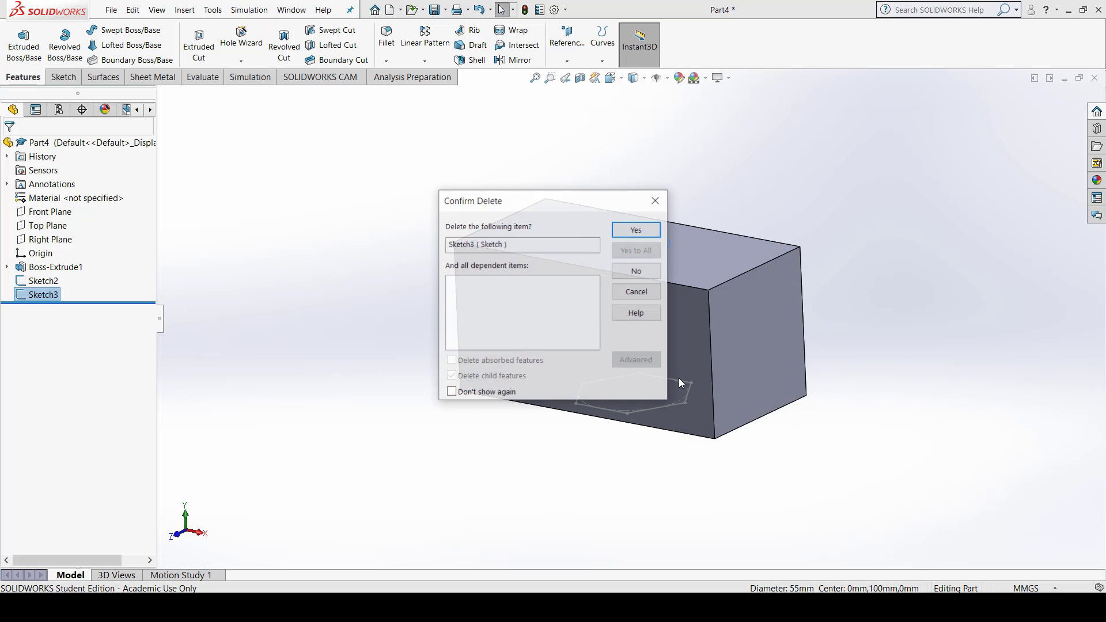
click(637, 229)
Step: Edit the block's base sketch to set the rectangle's length to 300 mm, and exit the sketch
mouse_move(704, 347)
middle_down()
mouse_move(776, 360)
mouse_move(791, 320)
mouse_move(734, 254)
middle_up()
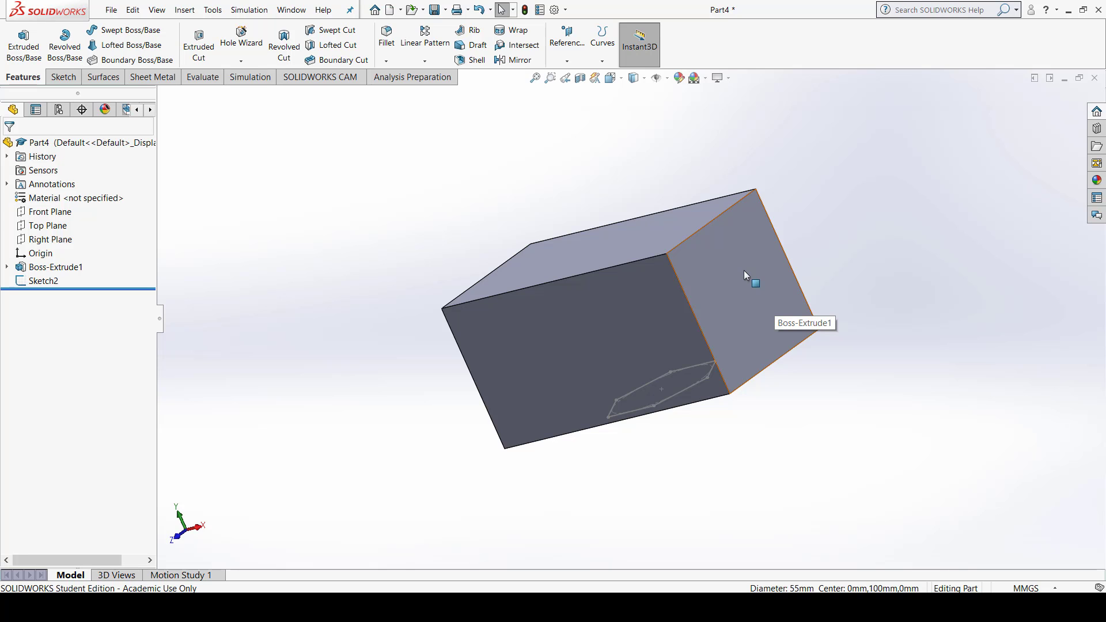
mouse_move(546, 399)
middle_down()
mouse_move(840, 284)
mouse_move(778, 352)
middle_up()
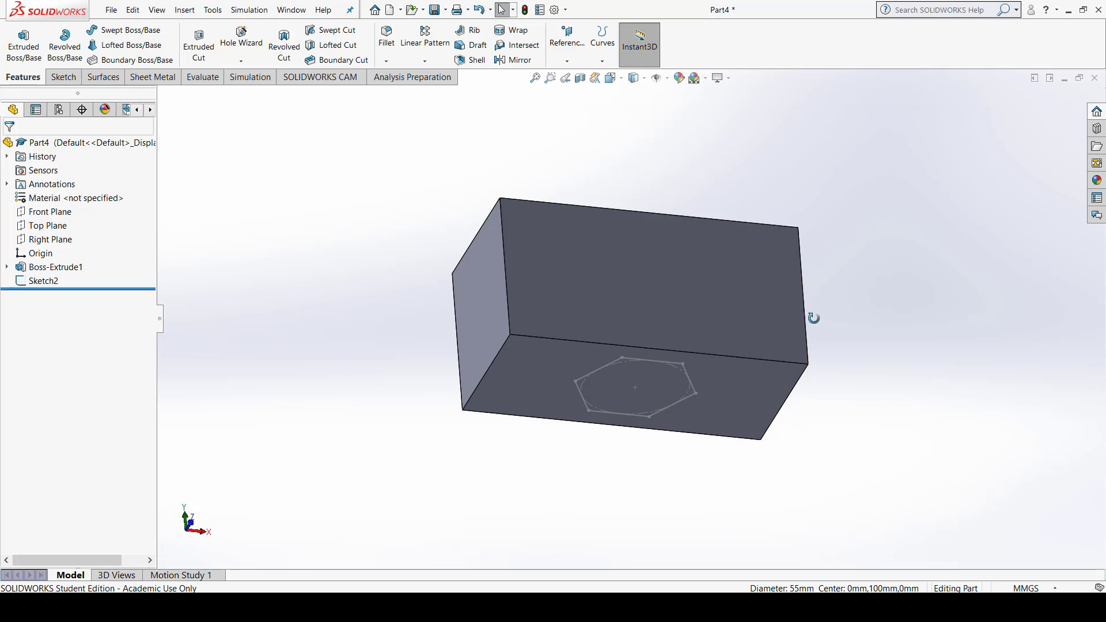
middle_drag(810, 314, 735, 330)
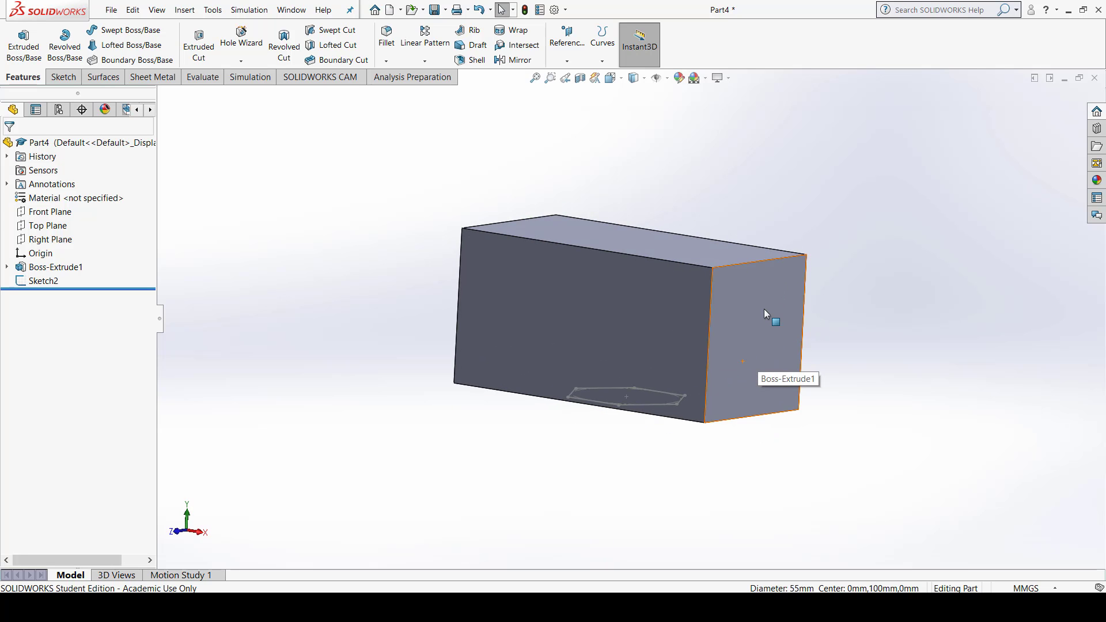
mouse_move(722, 350)
middle_down()
mouse_move(783, 217)
mouse_move(697, 210)
mouse_move(664, 328)
mouse_move(675, 208)
mouse_move(407, 182)
middle_up()
click(7, 267)
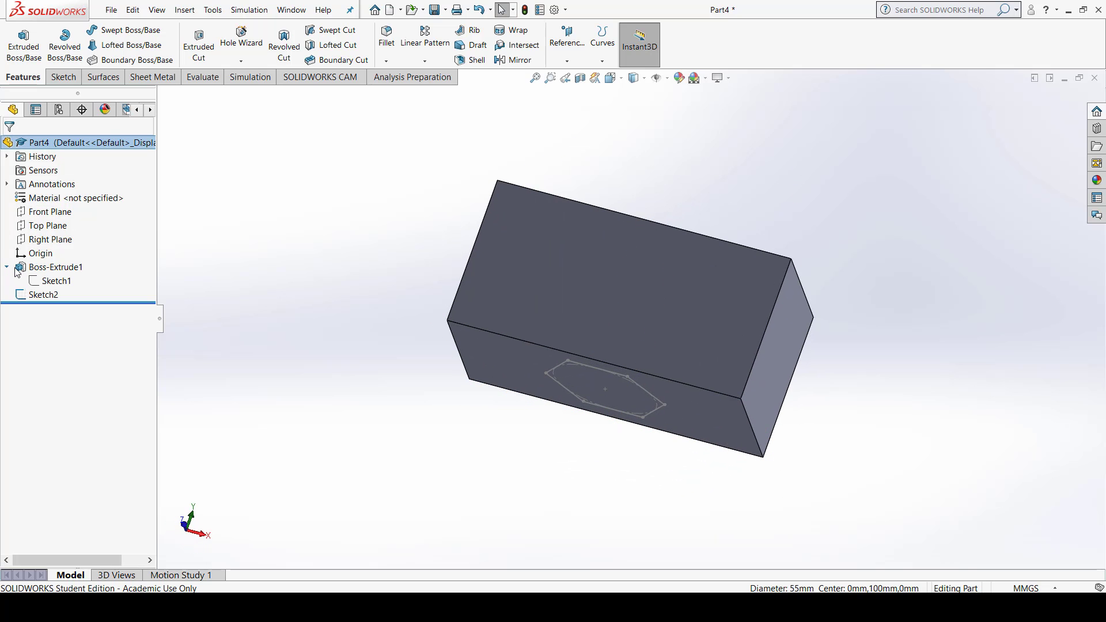
click(56, 281)
right_click(55, 282)
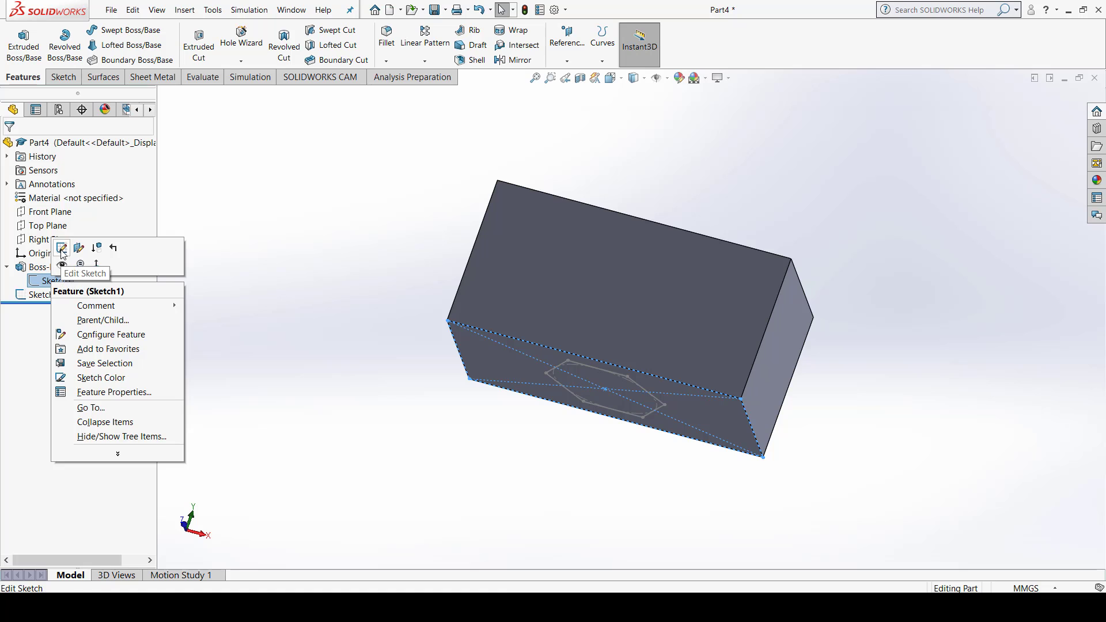
click(61, 249)
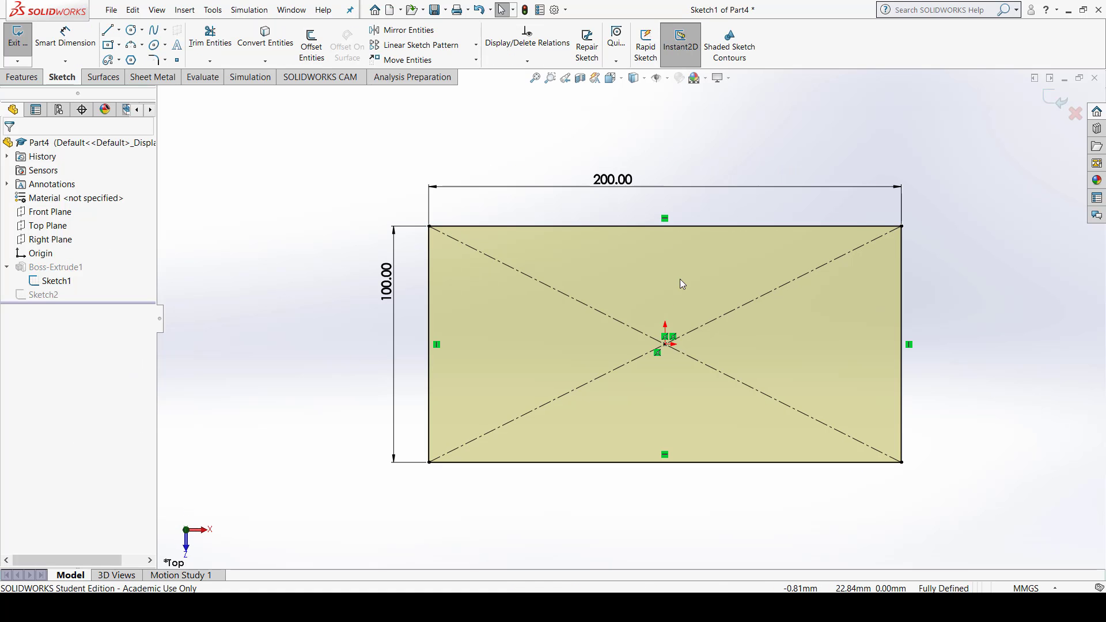
double_click(613, 179)
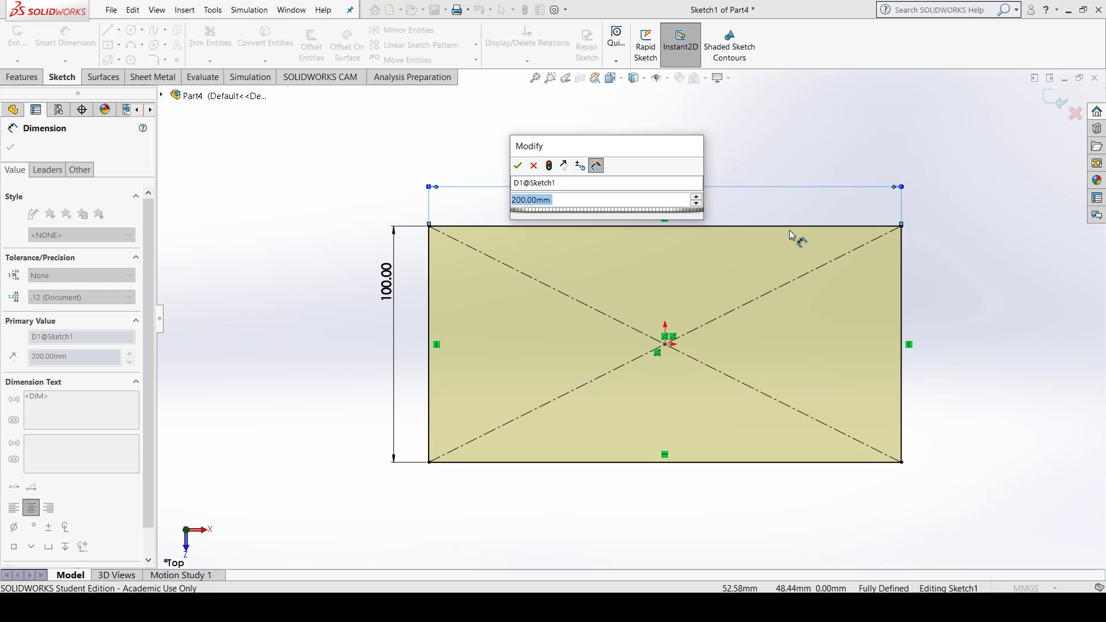
text(200)
key(Return)
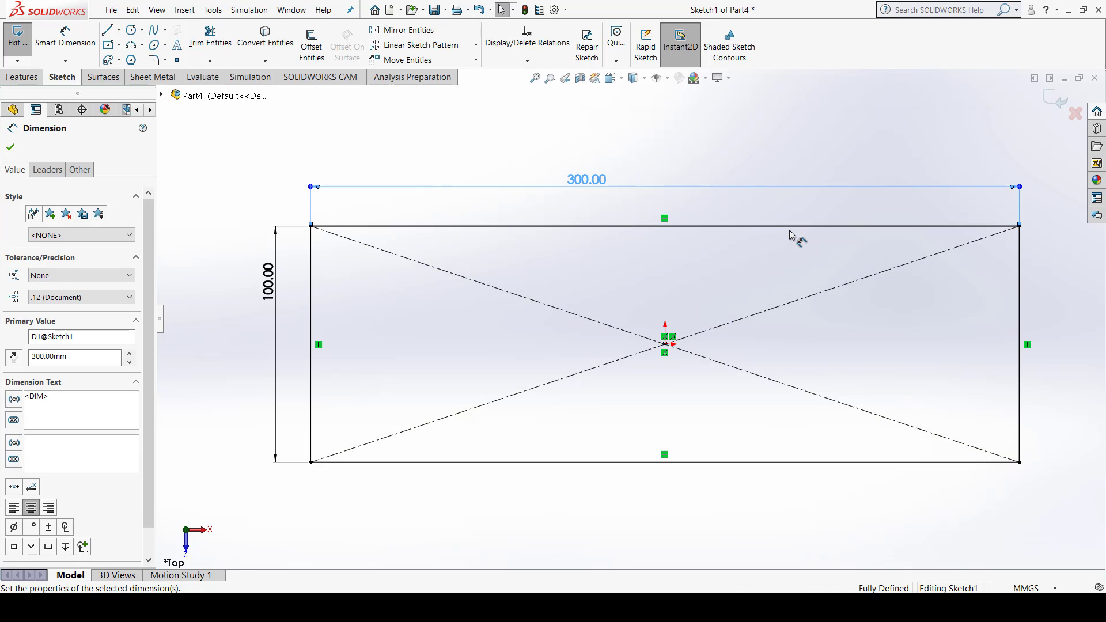
double_click(269, 279)
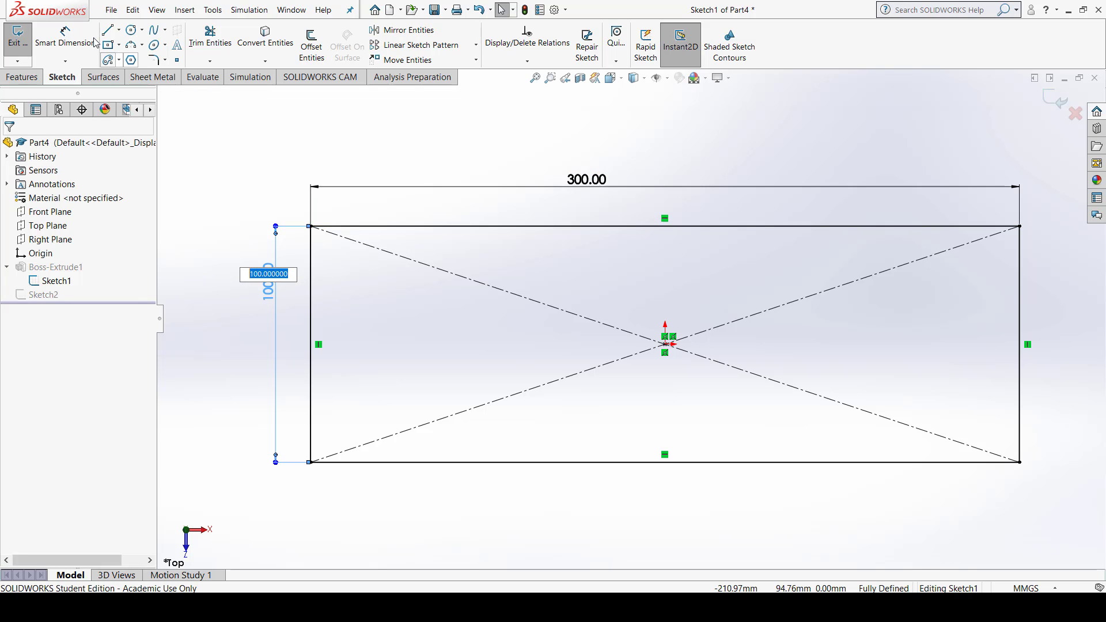
key(Return)
click(19, 44)
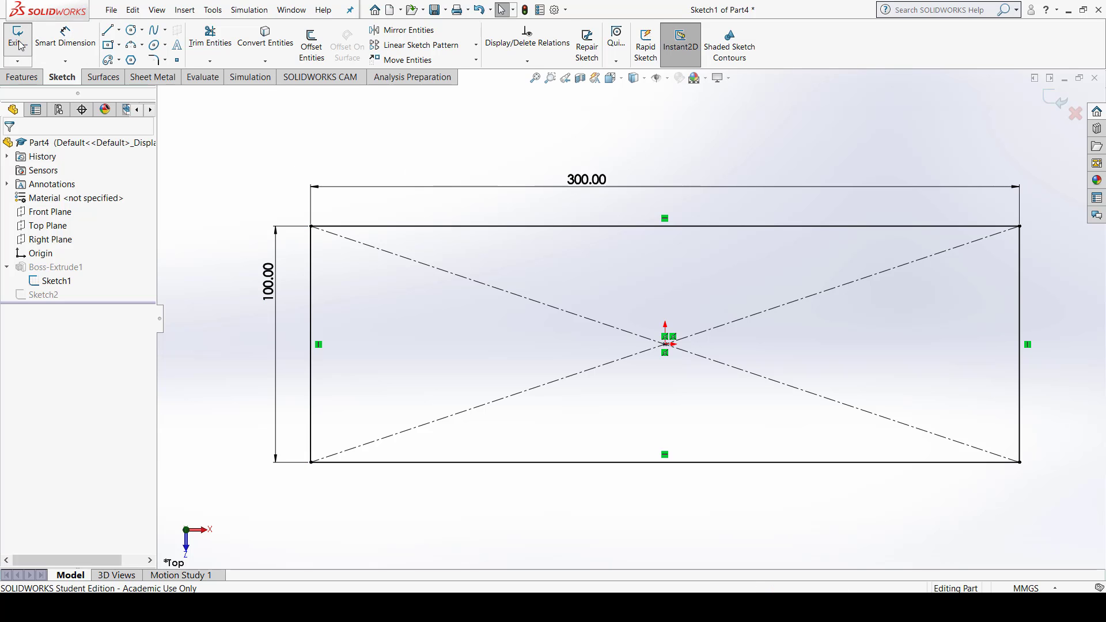
Step: Start a sketch on the block's right end face, viewed face-on
scroll(652, 167, up, 3)
mouse_move(653, 168)
middle_down()
mouse_move(651, 286)
mouse_move(625, 471)
mouse_move(664, 225)
mouse_move(593, 415)
mouse_move(851, 338)
mouse_move(699, 425)
mouse_move(565, 297)
mouse_move(771, 421)
mouse_move(846, 298)
mouse_move(820, 331)
mouse_move(615, 372)
middle_up()
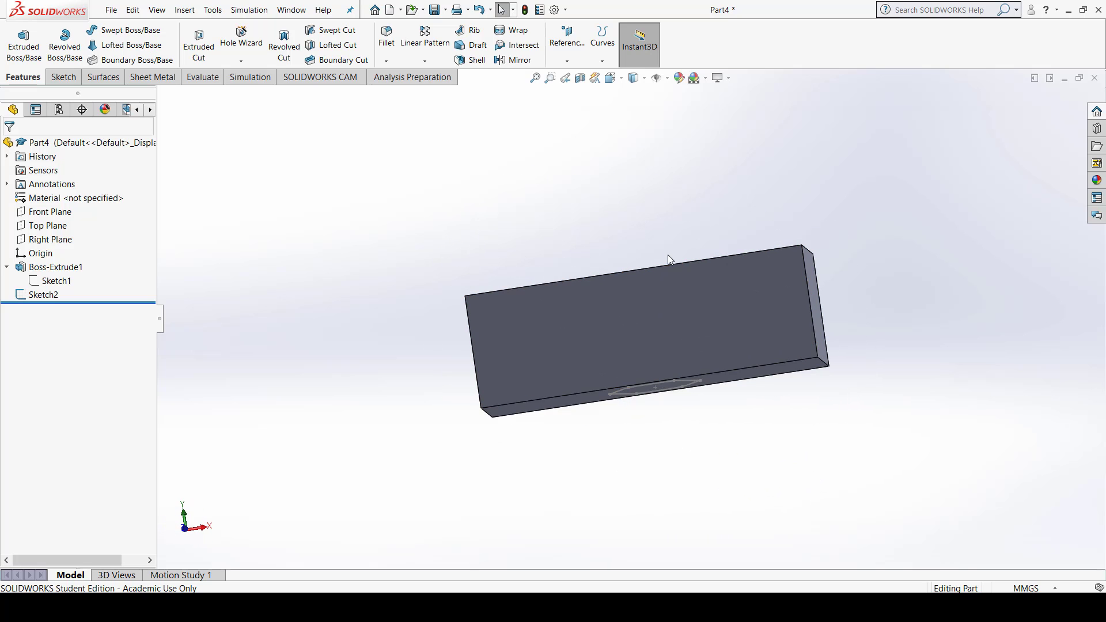
middle_drag(668, 255, 726, 173)
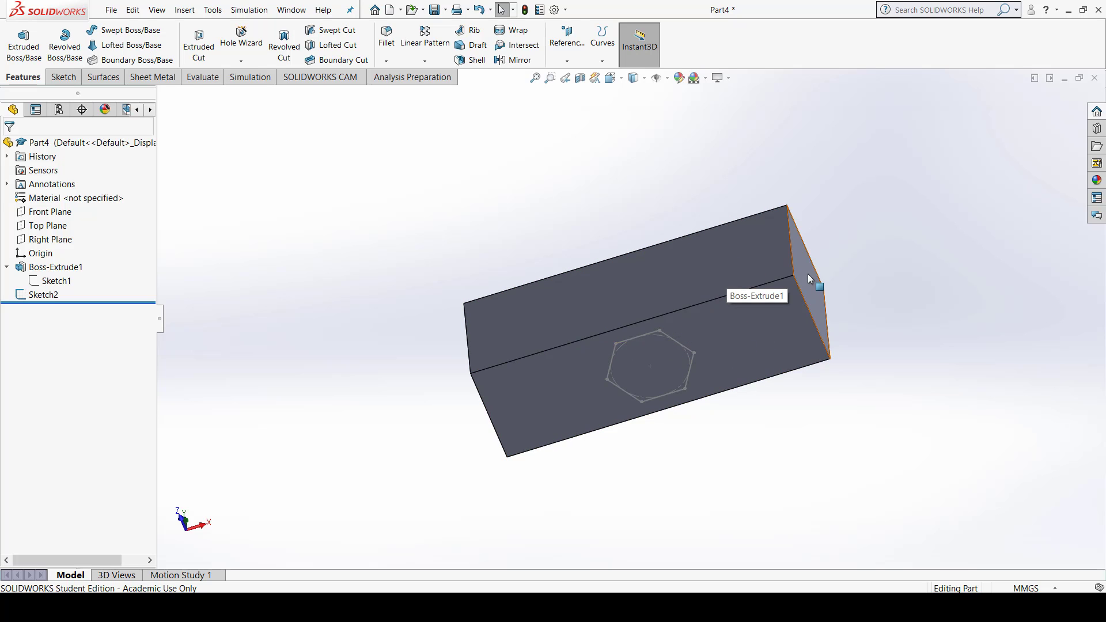
middle_drag(726, 296, 692, 331)
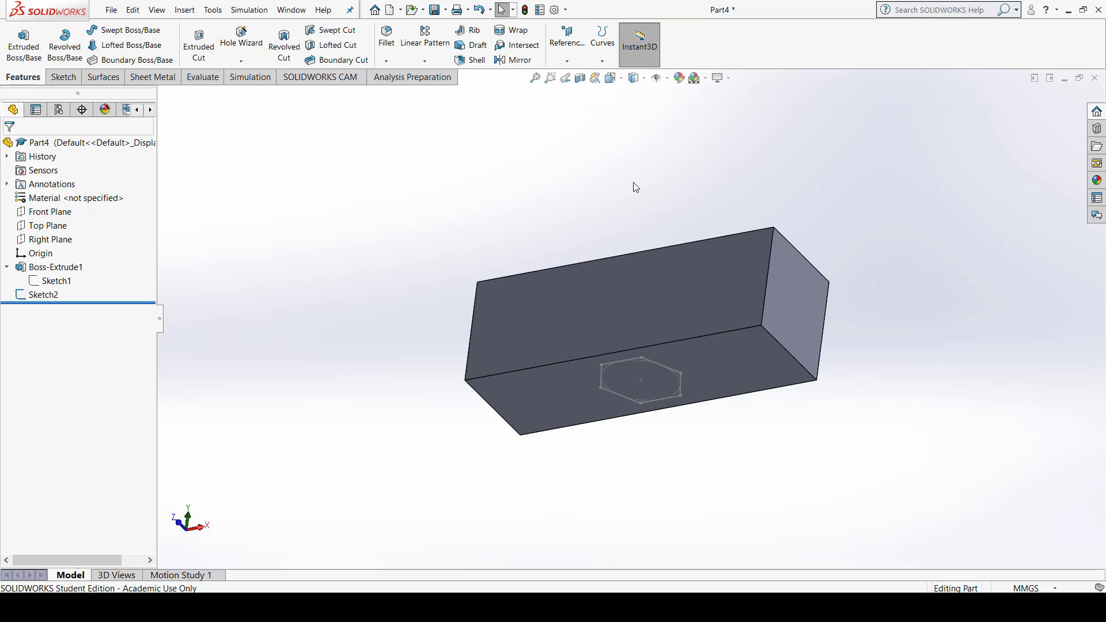
mouse_move(633, 188)
middle_down()
mouse_move(622, 244)
mouse_move(676, 187)
mouse_move(650, 247)
mouse_move(668, 355)
mouse_move(694, 369)
mouse_move(762, 344)
middle_up()
click(762, 344)
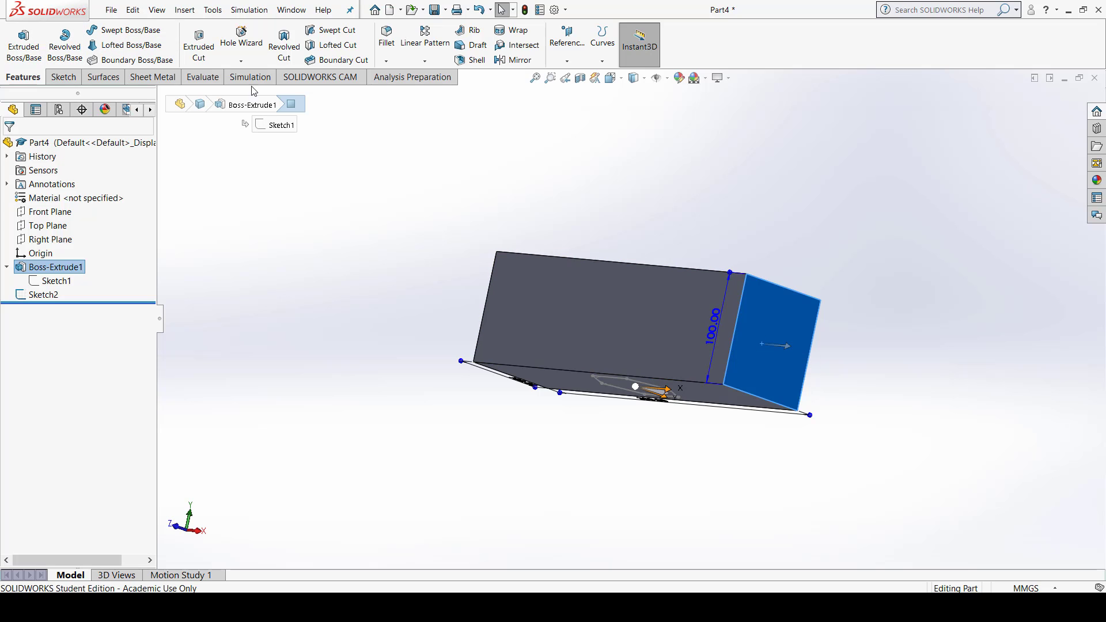
click(63, 77)
click(18, 41)
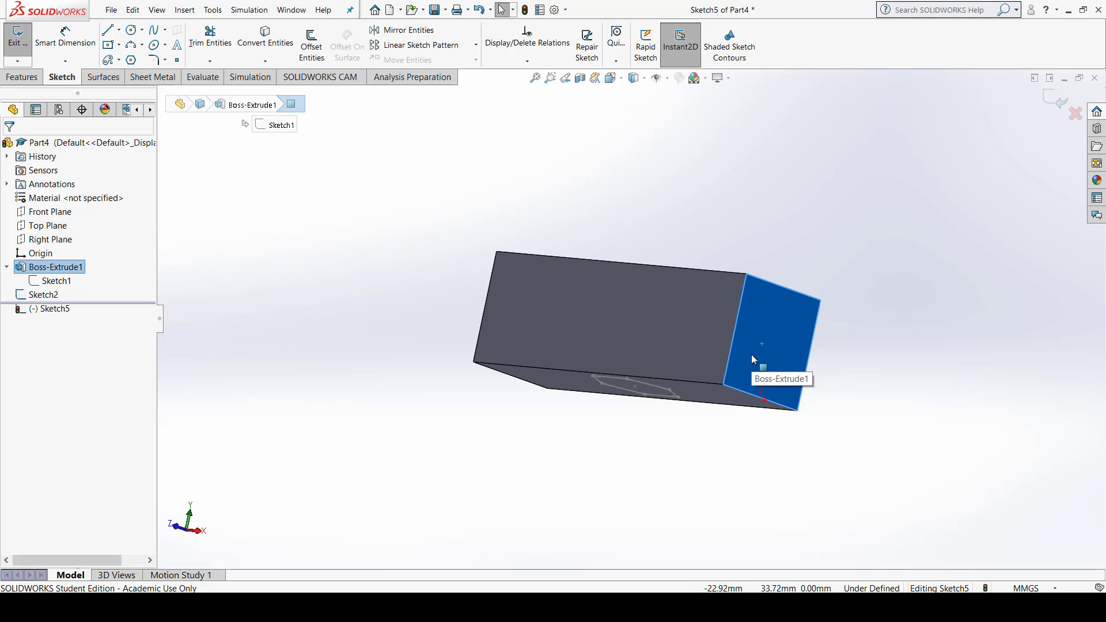
key(ctrl+8)
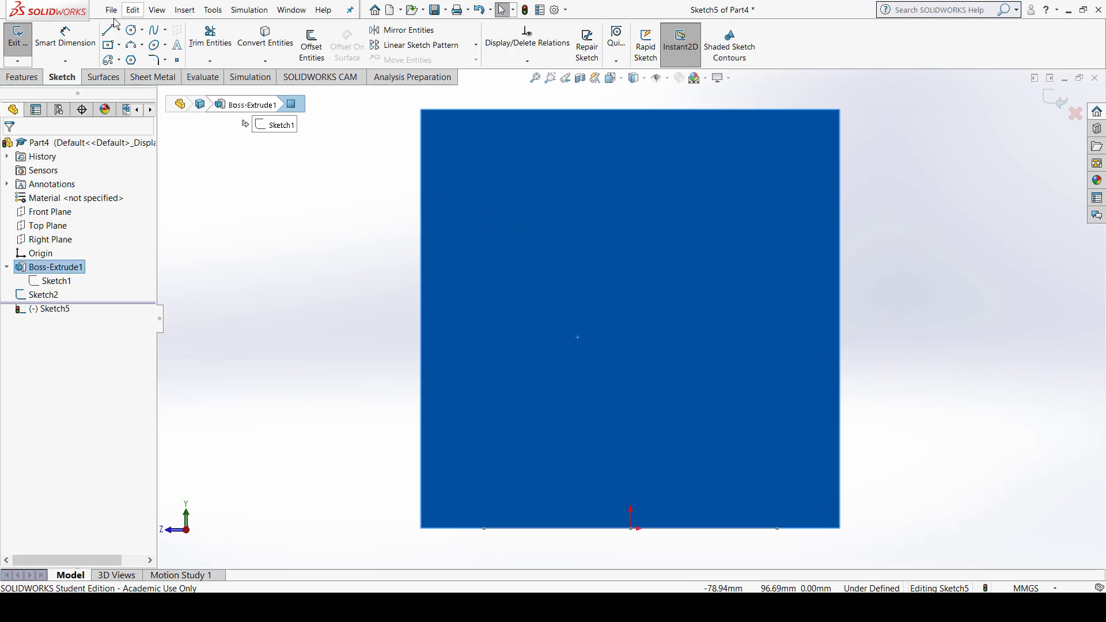
Step: Draw a center rectangle about 53 x 44 mm on the end face, centered vertically above the origin
click(108, 45)
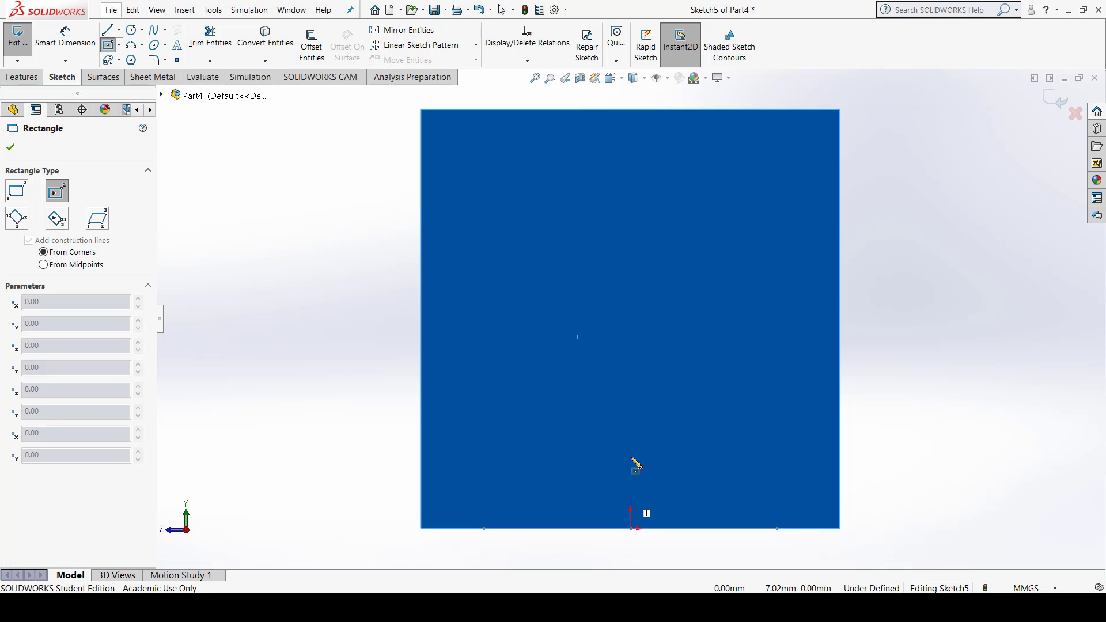
click(631, 311)
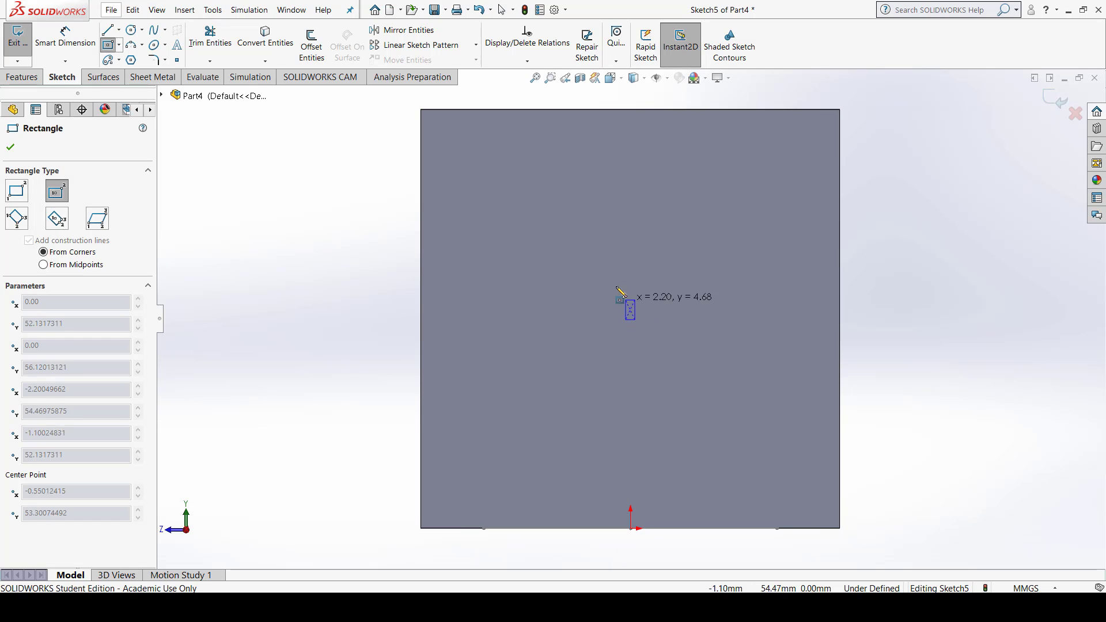
click(519, 218)
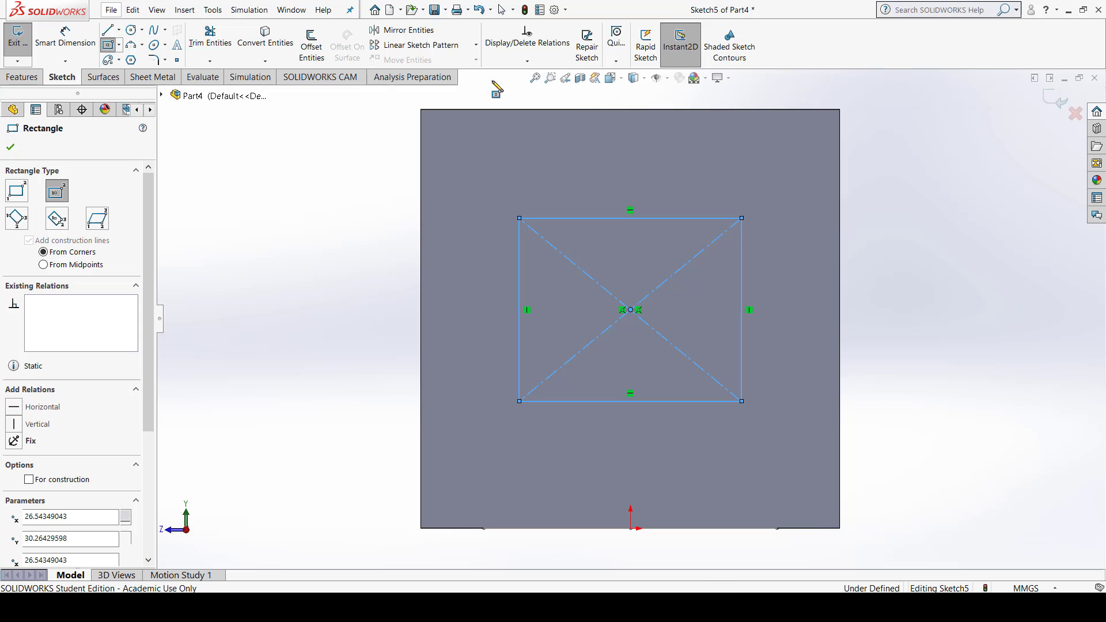
Step: Dimension the end-face rectangle to 50 mm wide and 45 mm high
click(57, 41)
click(635, 219)
click(647, 188)
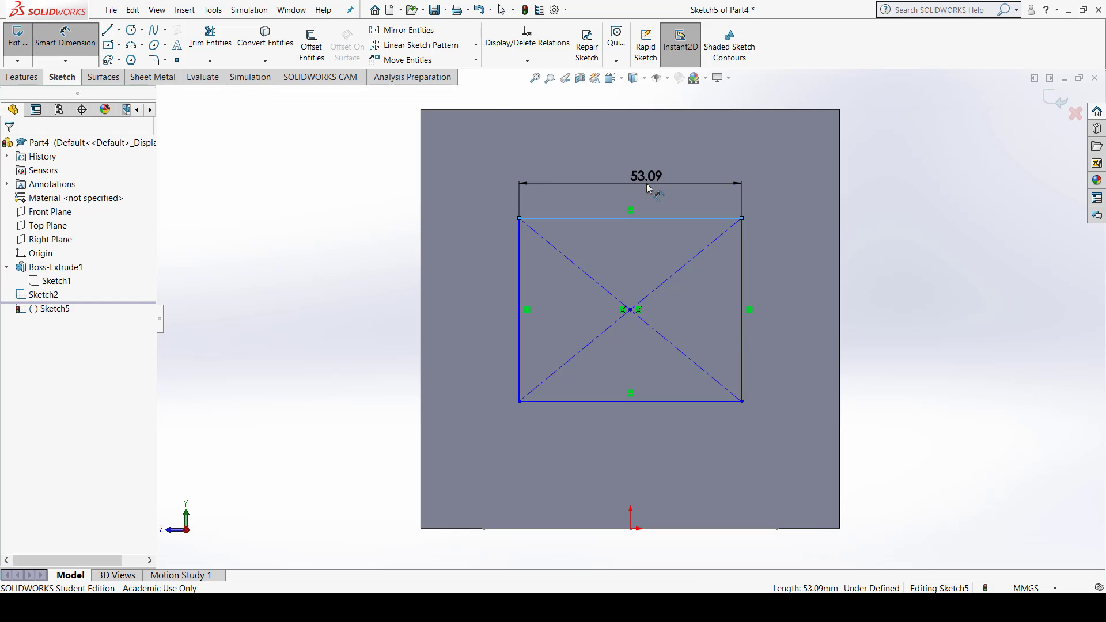
key(Return)
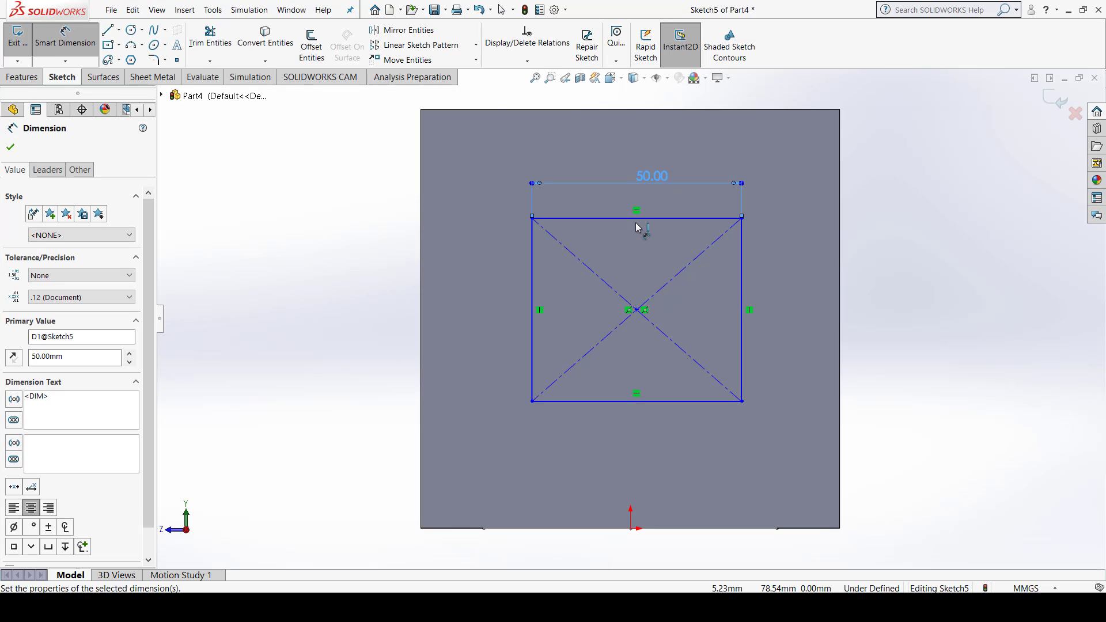
click(532, 254)
click(503, 283)
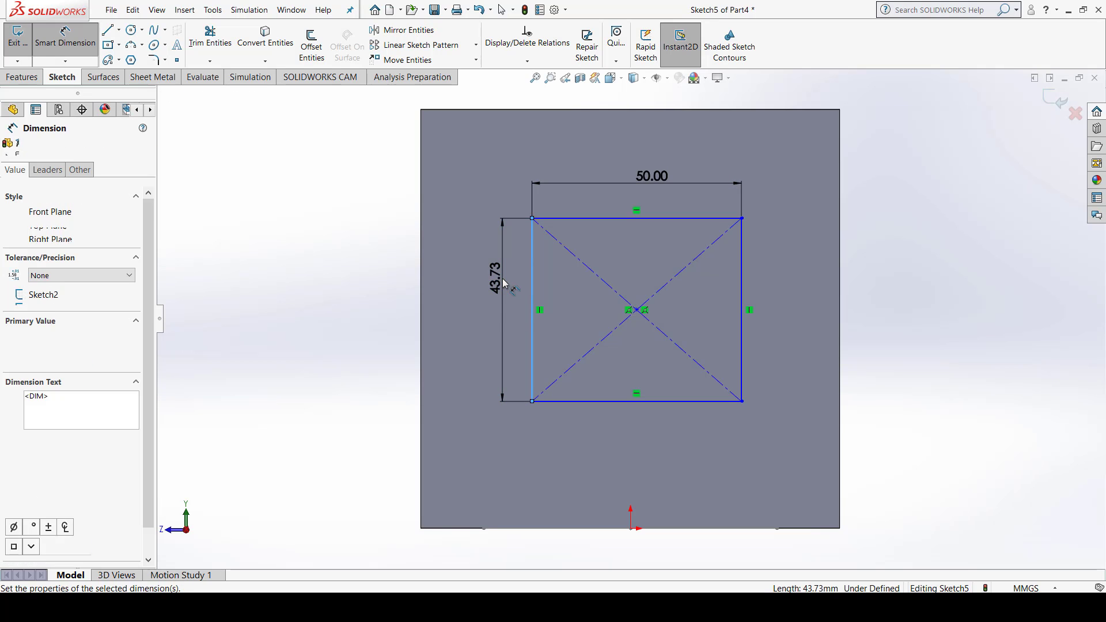
text(45)
key(Return)
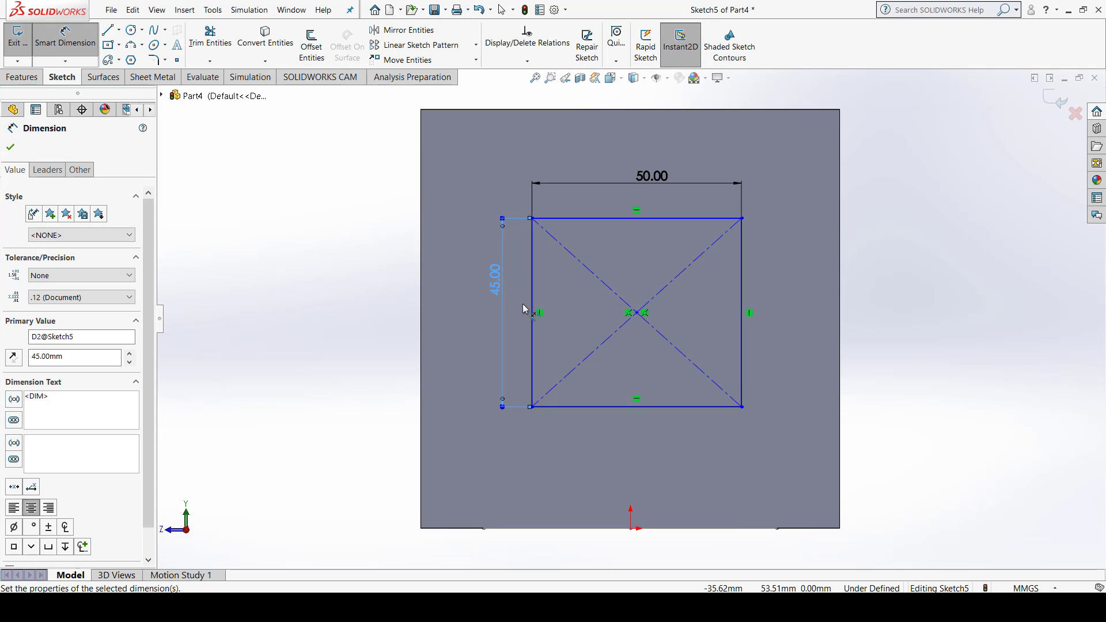
Step: Dimension the rectangle's left side 25 mm from the block's left edge and leave the Smart Dimension tool
click(535, 294)
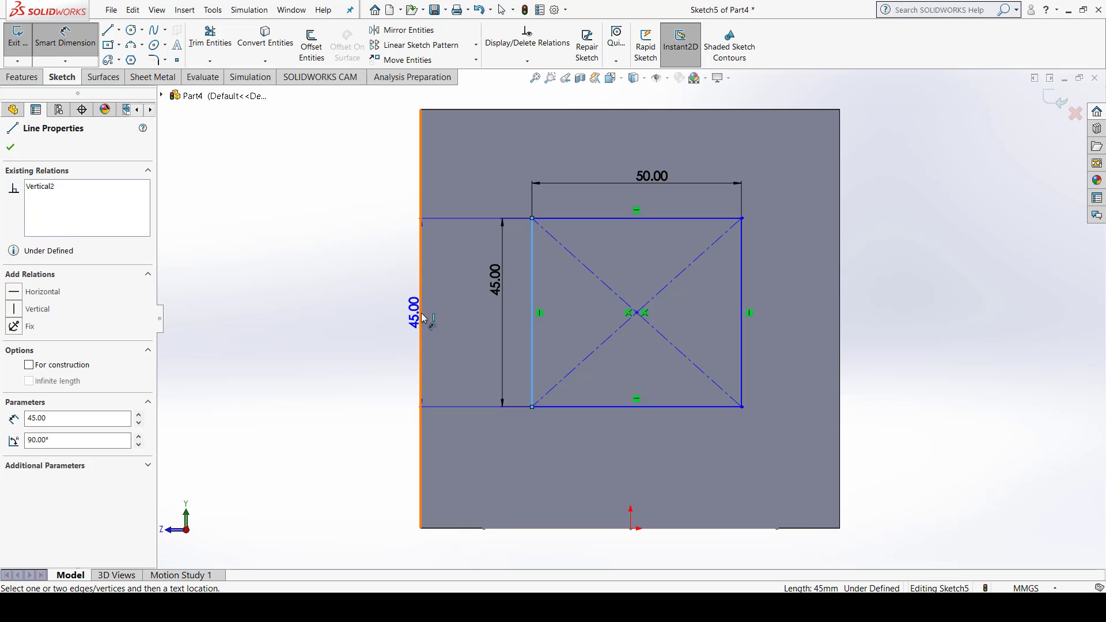
click(421, 309)
click(363, 312)
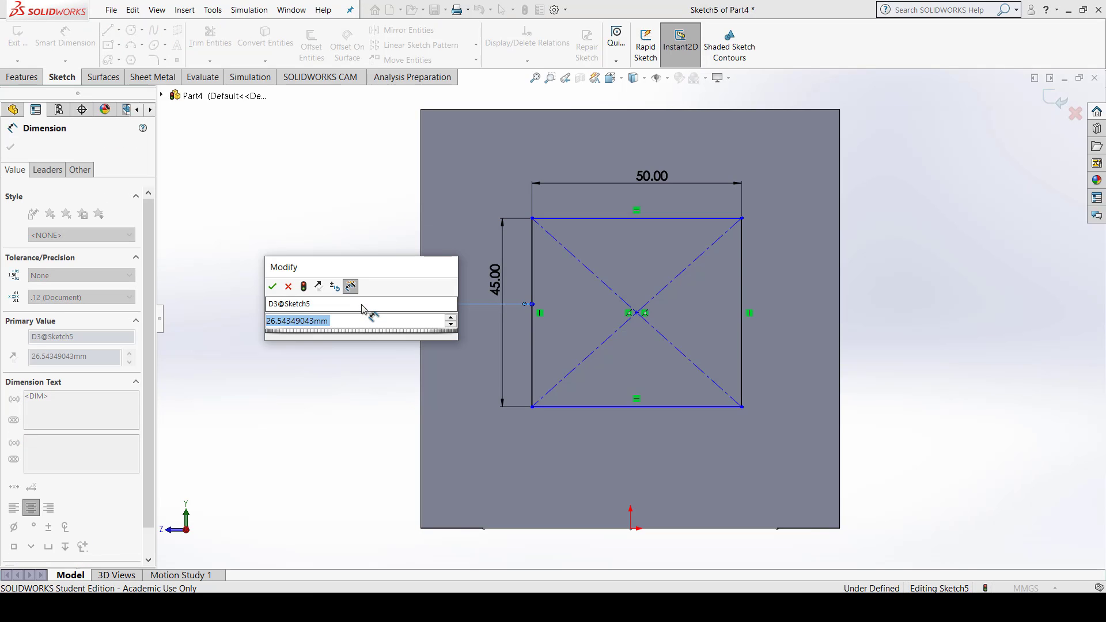
text(25)
key(Return)
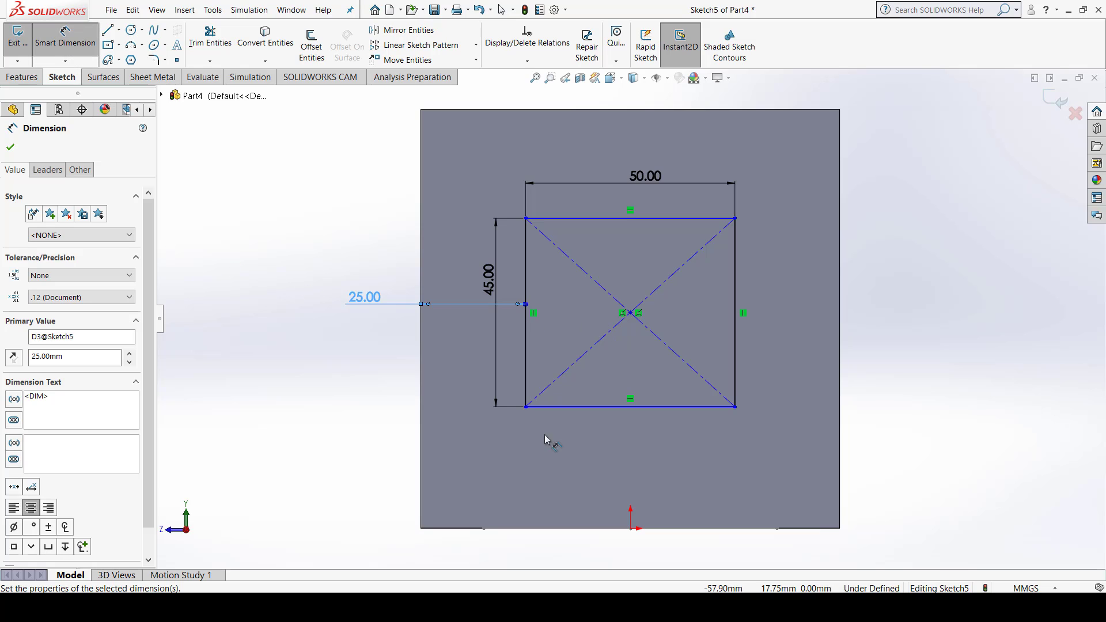
key(Escape)
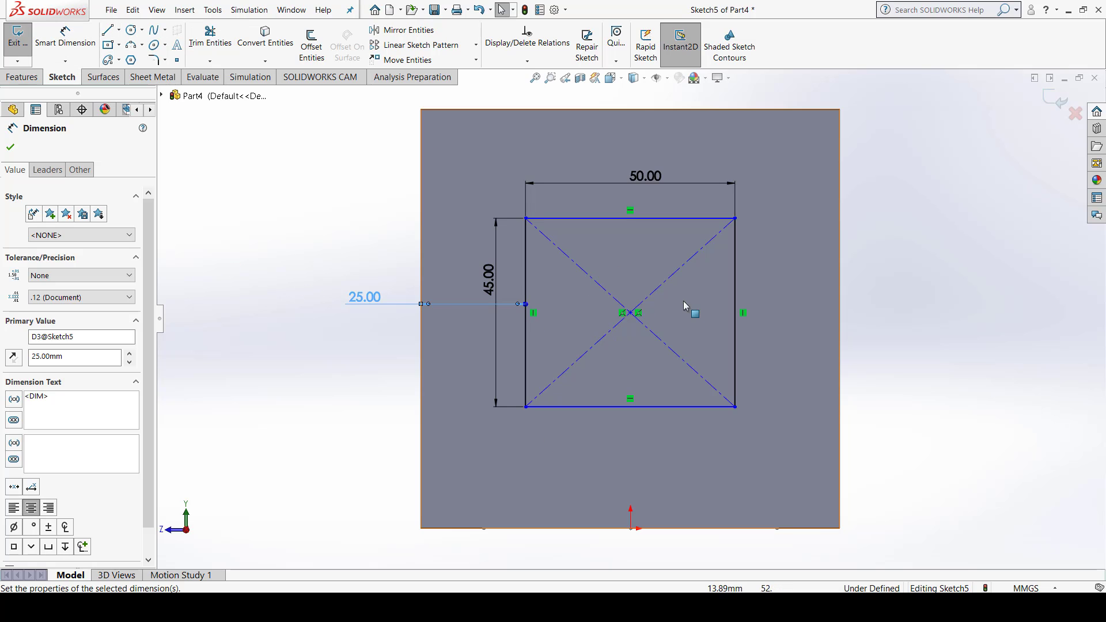
Step: Add a Vertical relation between the rectangle's center and the origin, and delete the conflicting 25 mm dimension to the block's edge
click(631, 313)
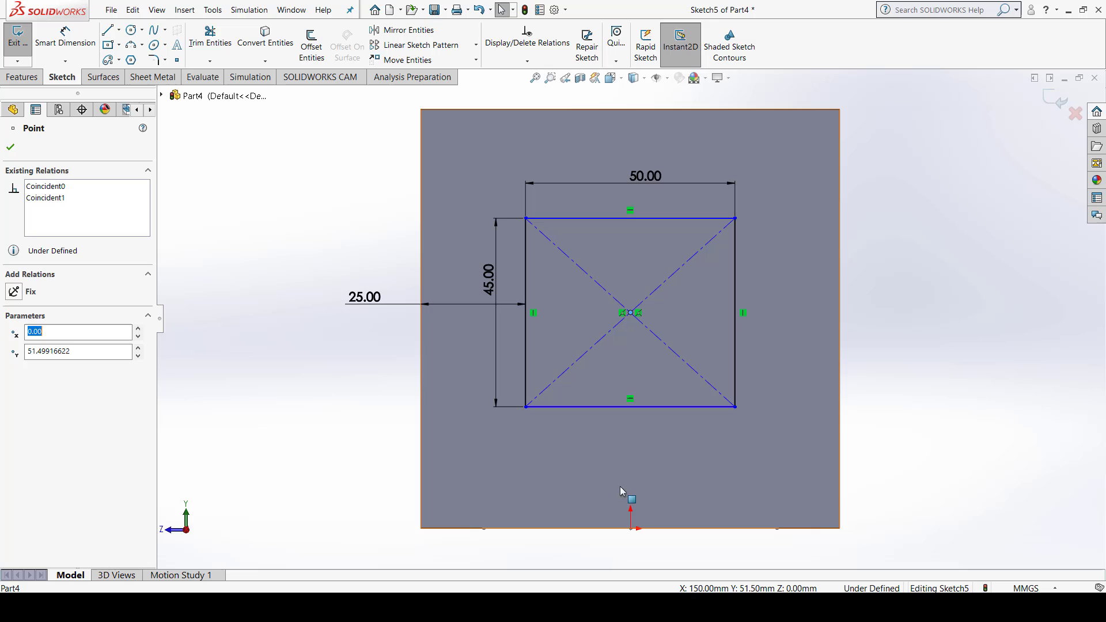
ctrl+click(631, 528)
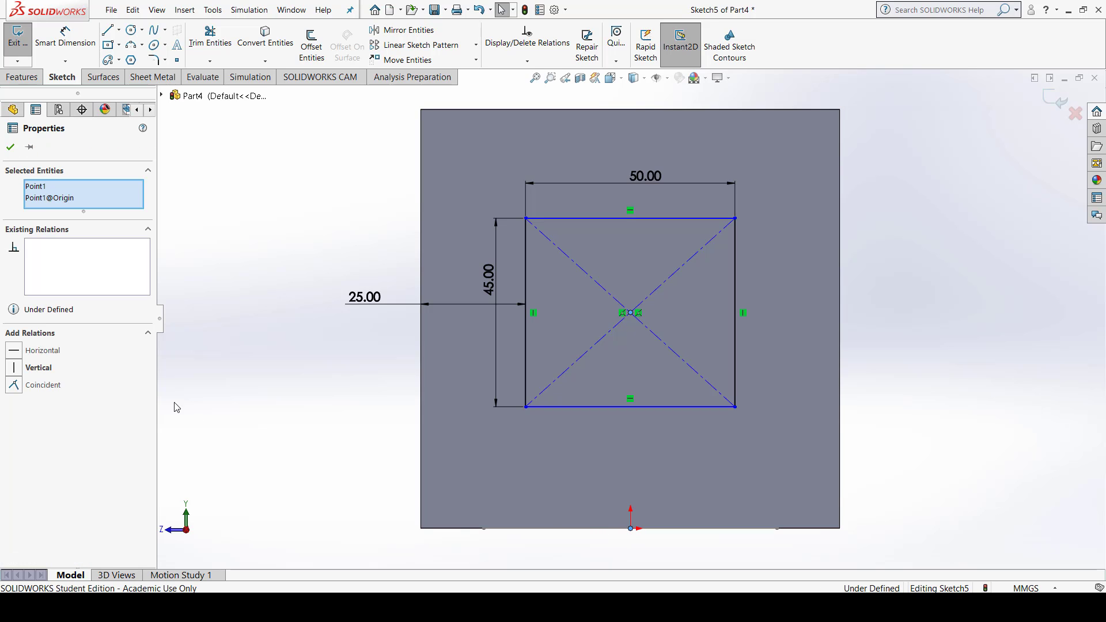
click(153, 367)
click(265, 408)
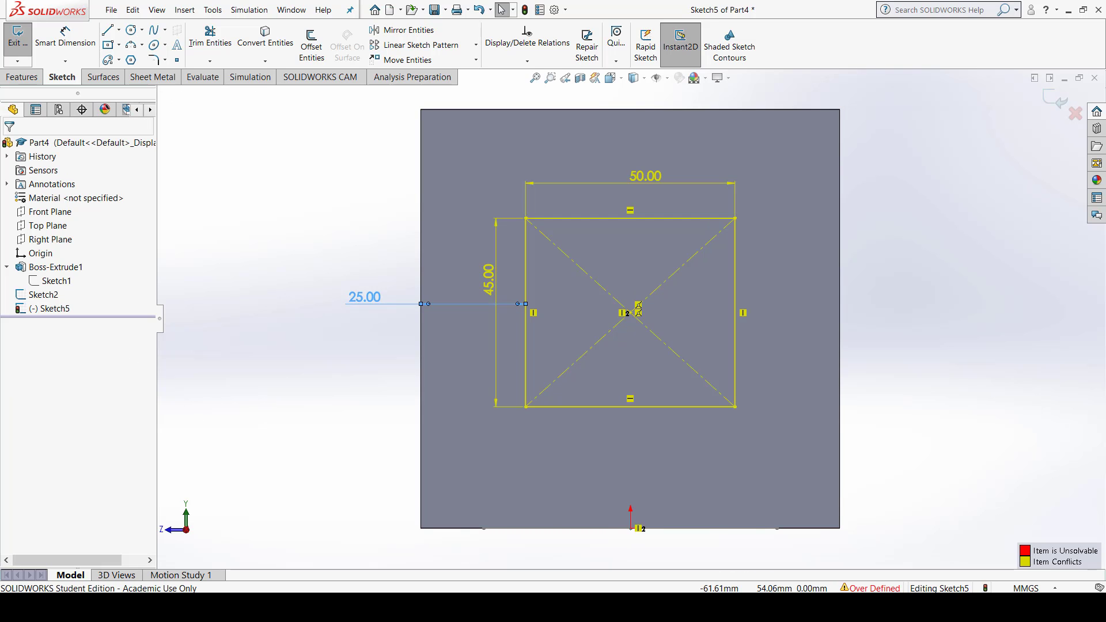
click(364, 296)
key(Delete)
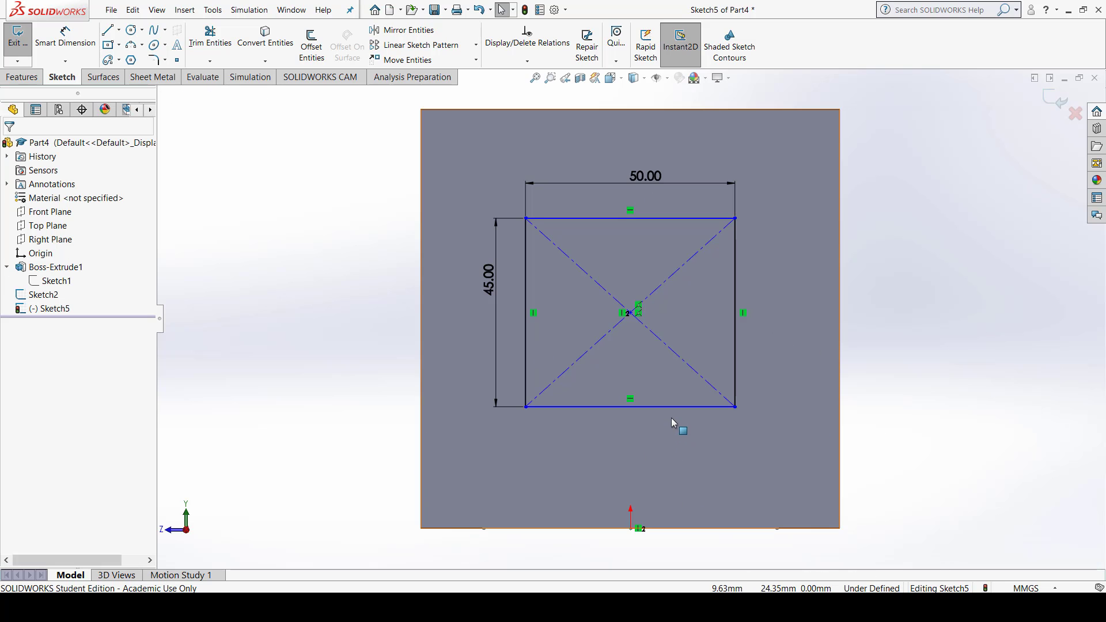
Step: Dimension the rectangle's bottom side 25 mm above the block's bottom edge
click(85, 36)
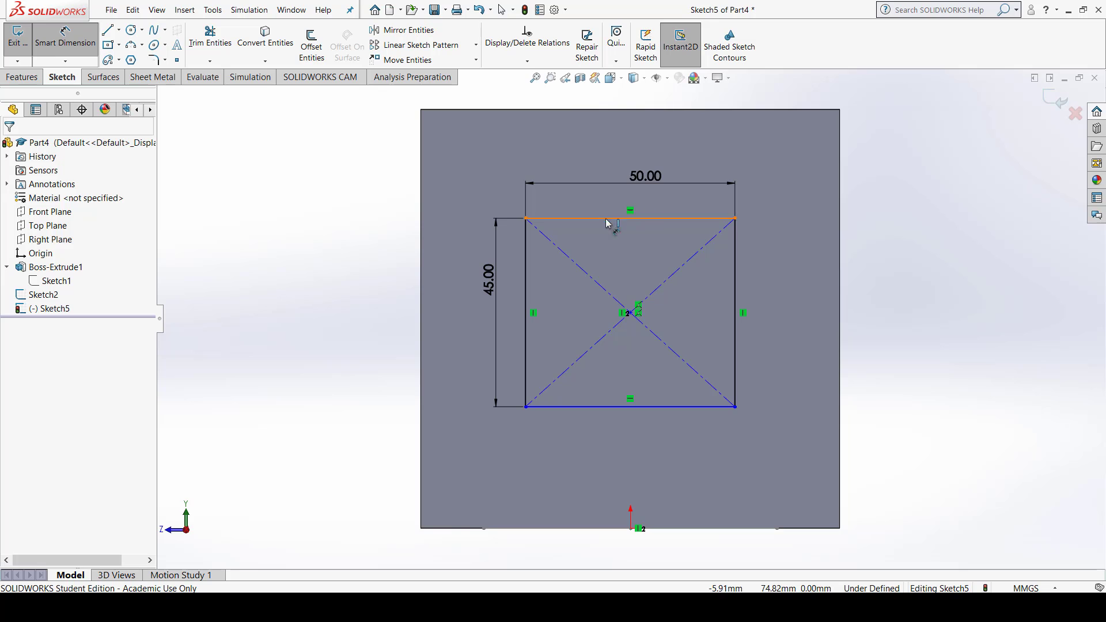
click(689, 408)
click(695, 528)
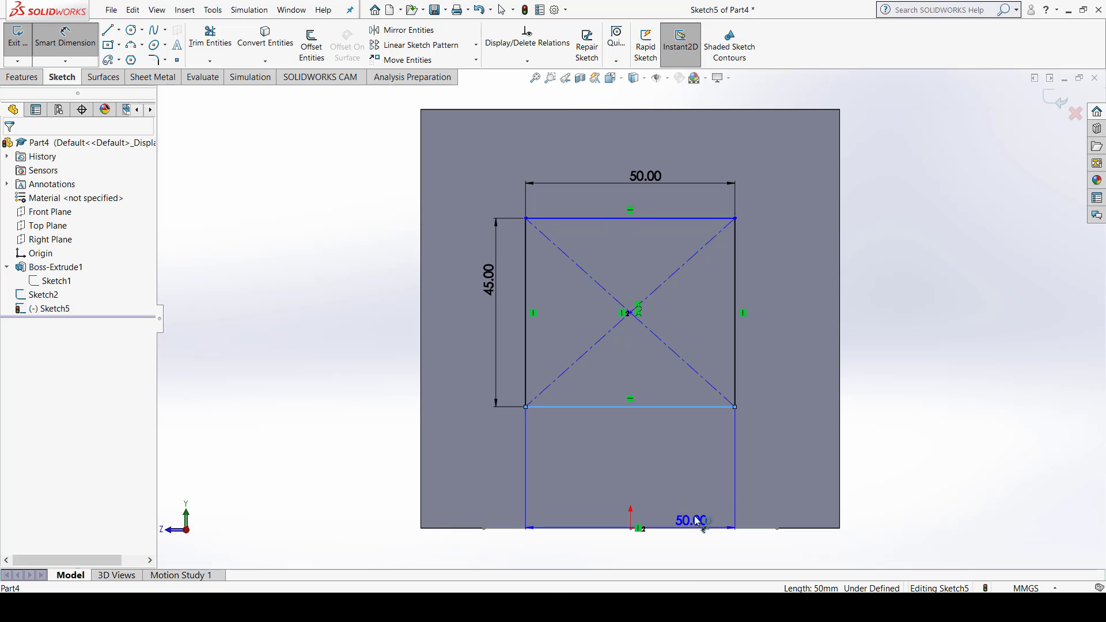
click(690, 457)
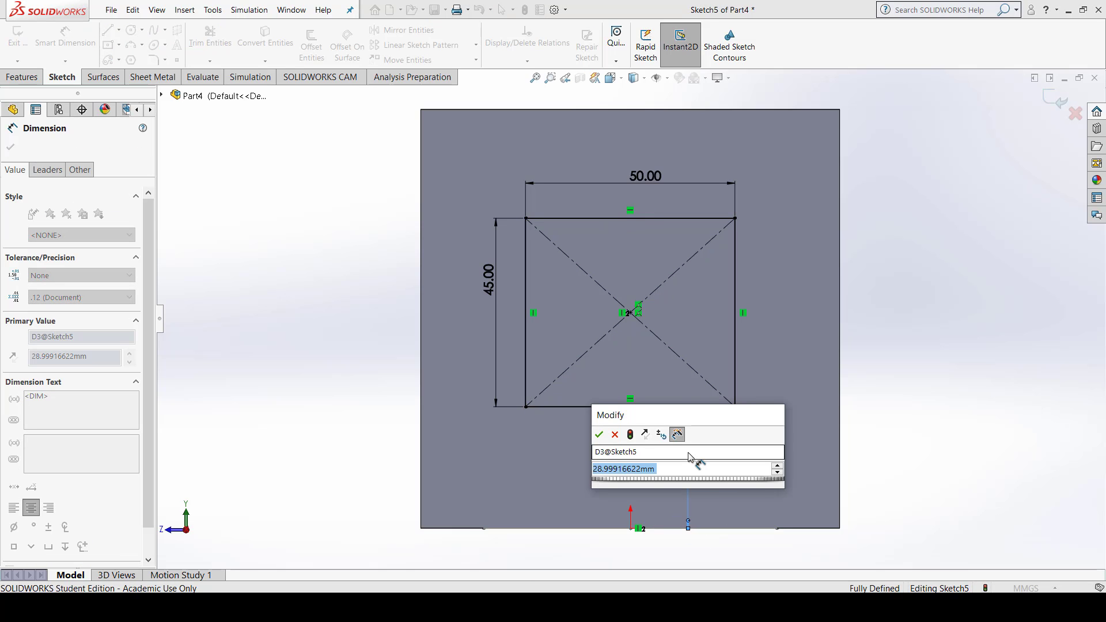
text(25)
key(Return)
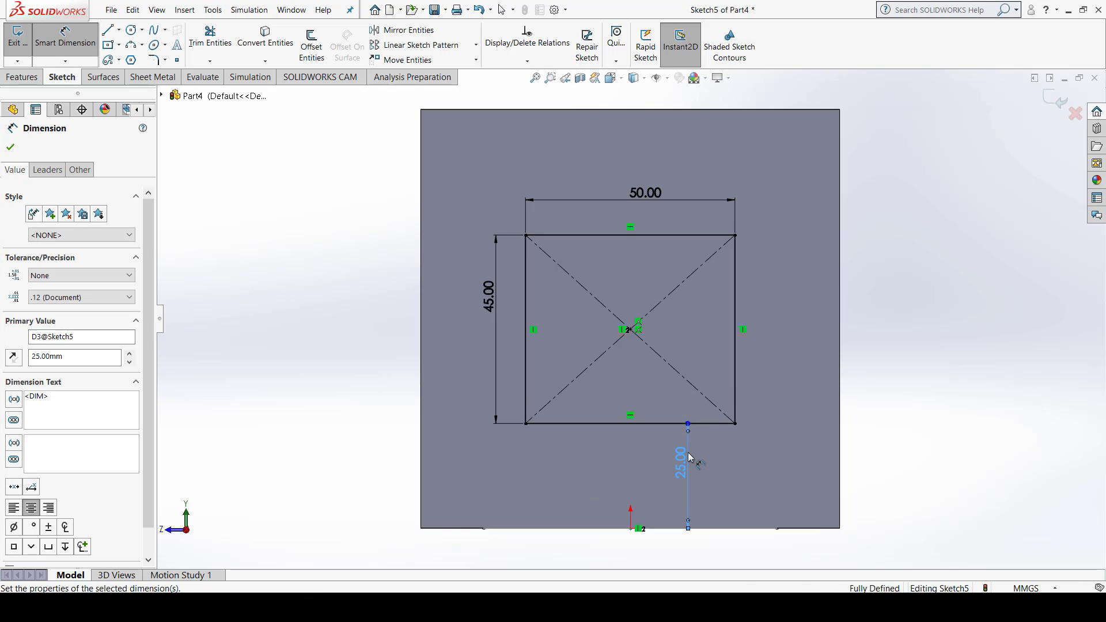
click(954, 310)
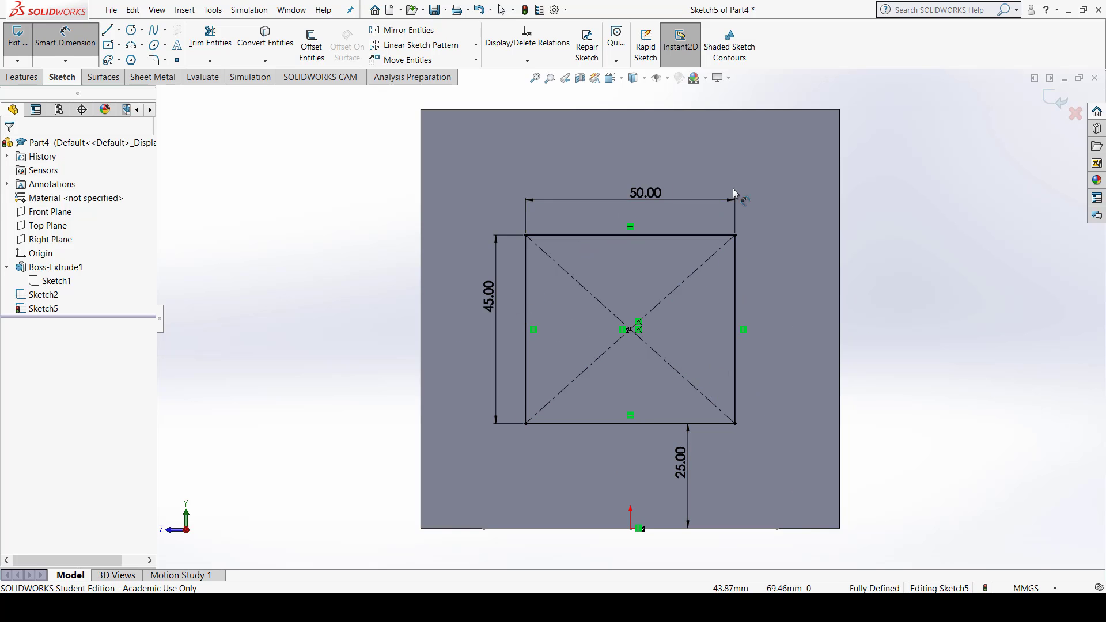
double_click(683, 461)
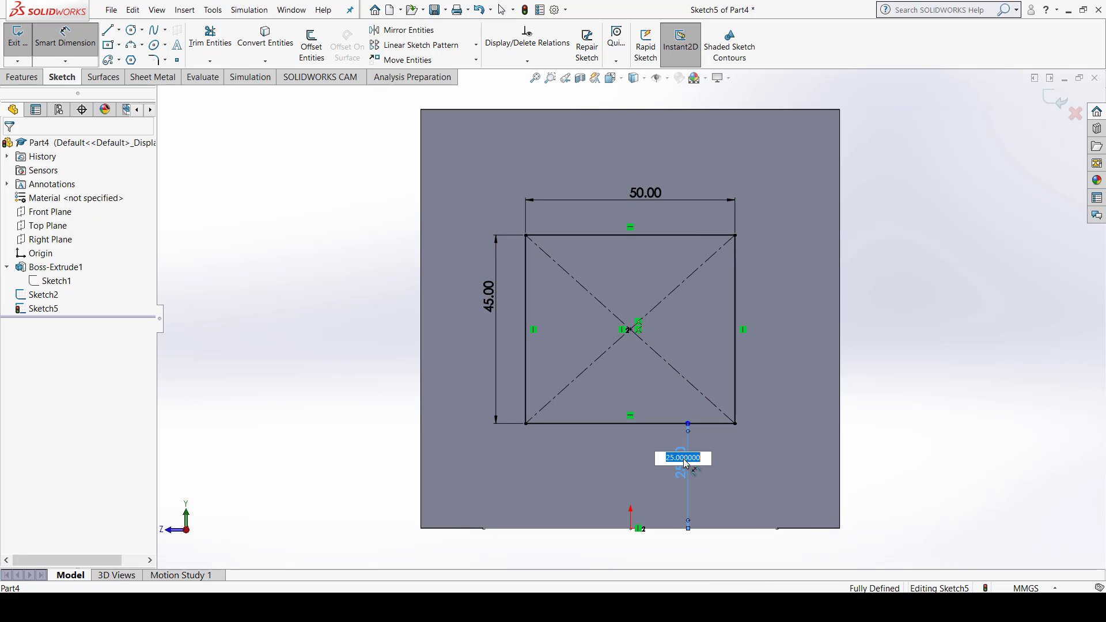
key(Return)
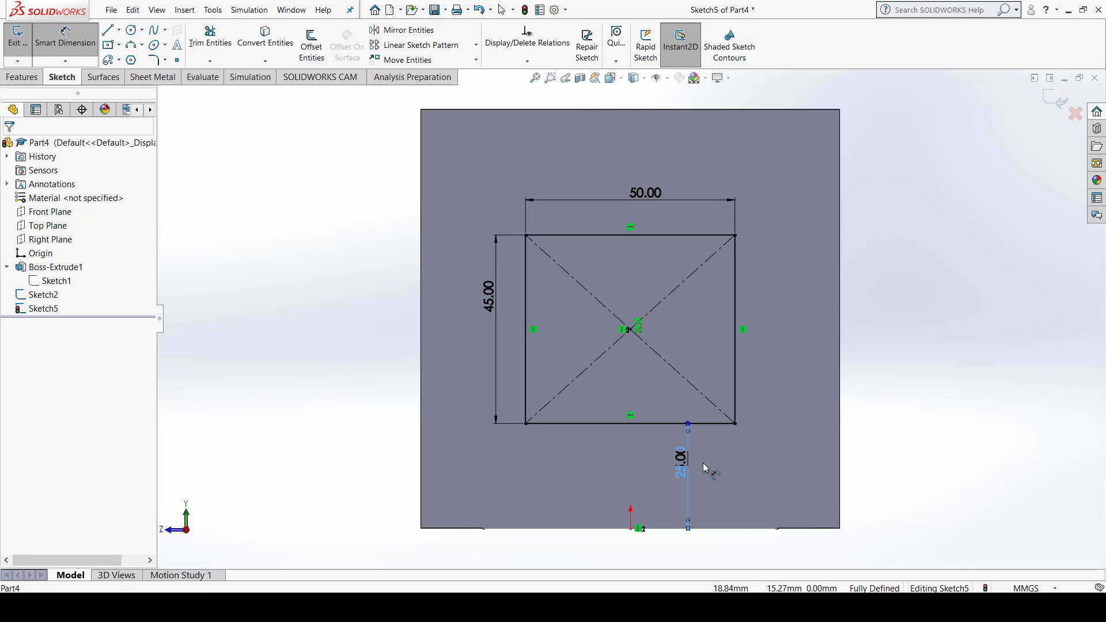
key(Escape)
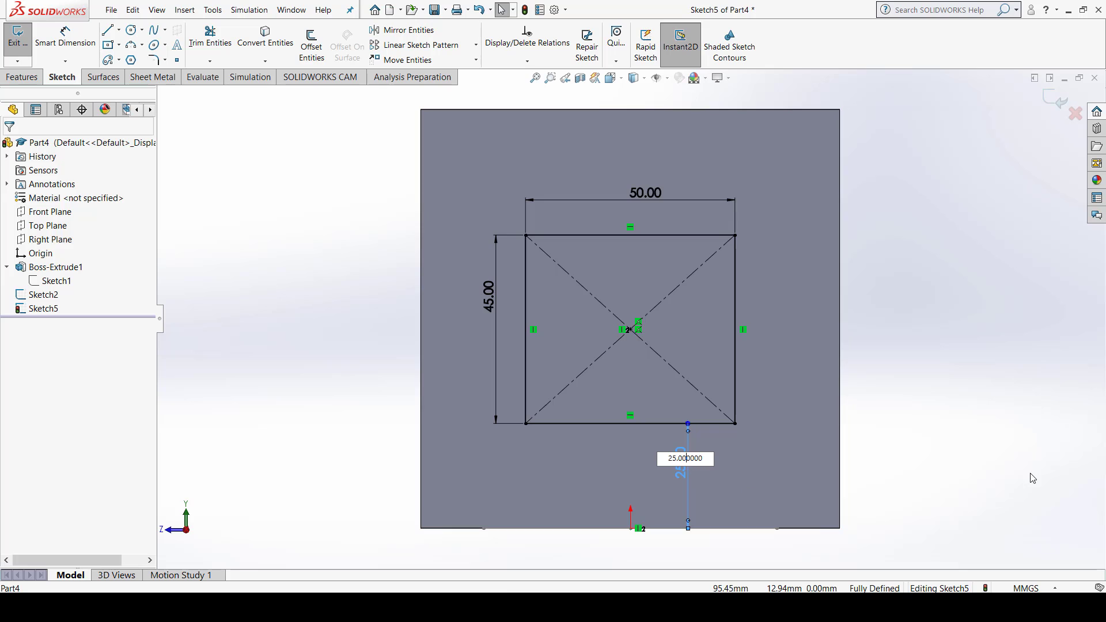
click(1031, 474)
click(821, 466)
click(922, 437)
Step: Set the rectangle's distance above the block's bottom edge to 30 mm and exit the sketch
mouse_move(690, 463)
middle_down()
mouse_move(732, 452)
mouse_move(695, 461)
middle_up()
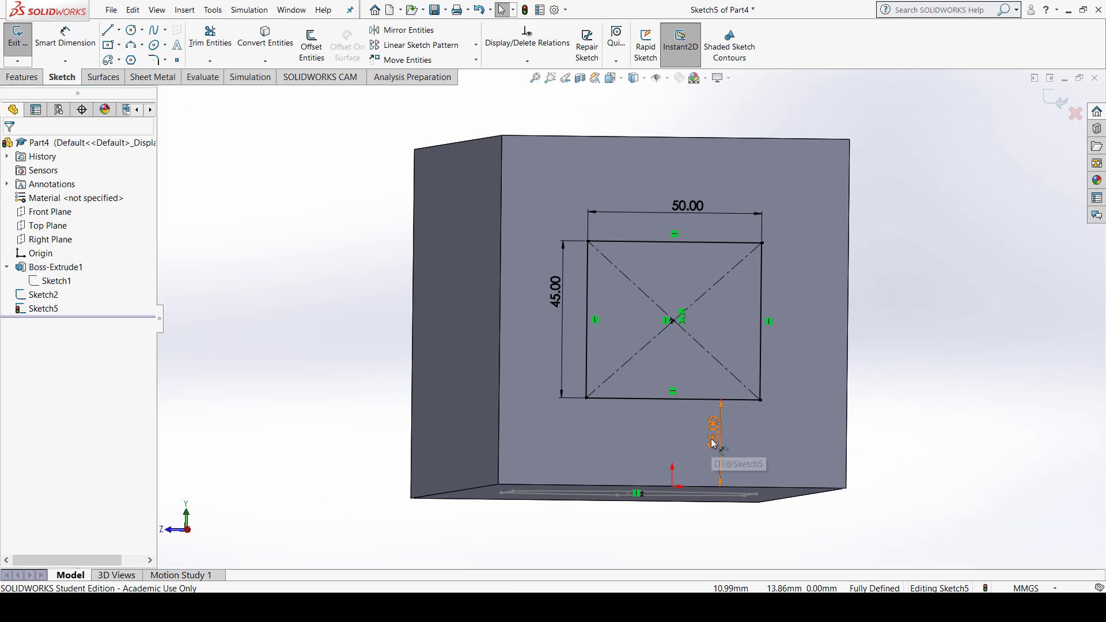
double_click(714, 441)
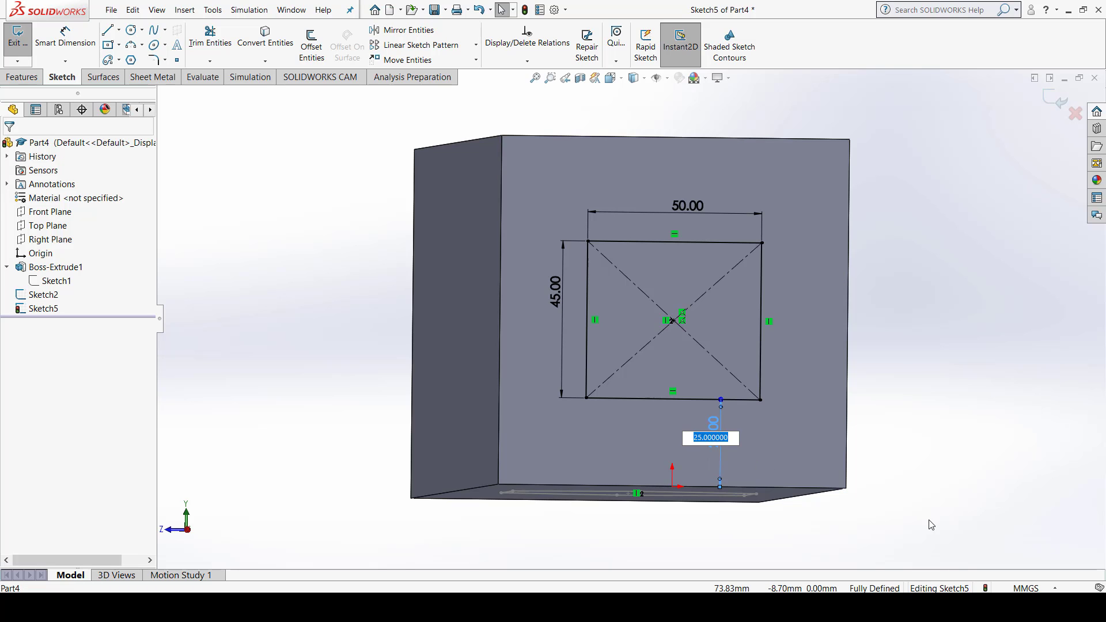
key(Return)
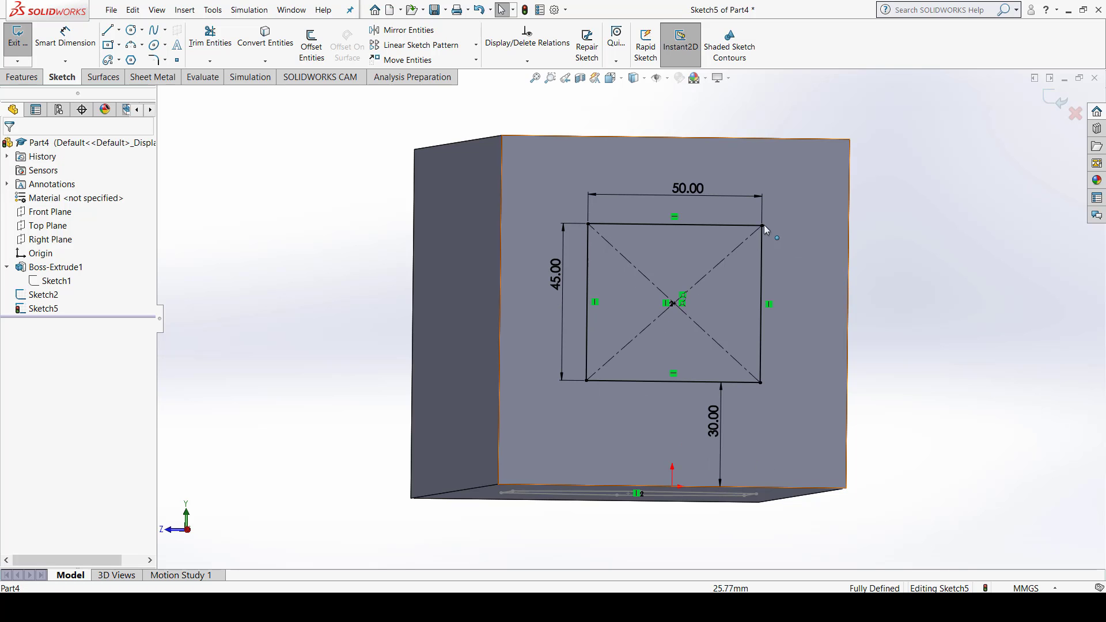
middle_drag(722, 226, 716, 254)
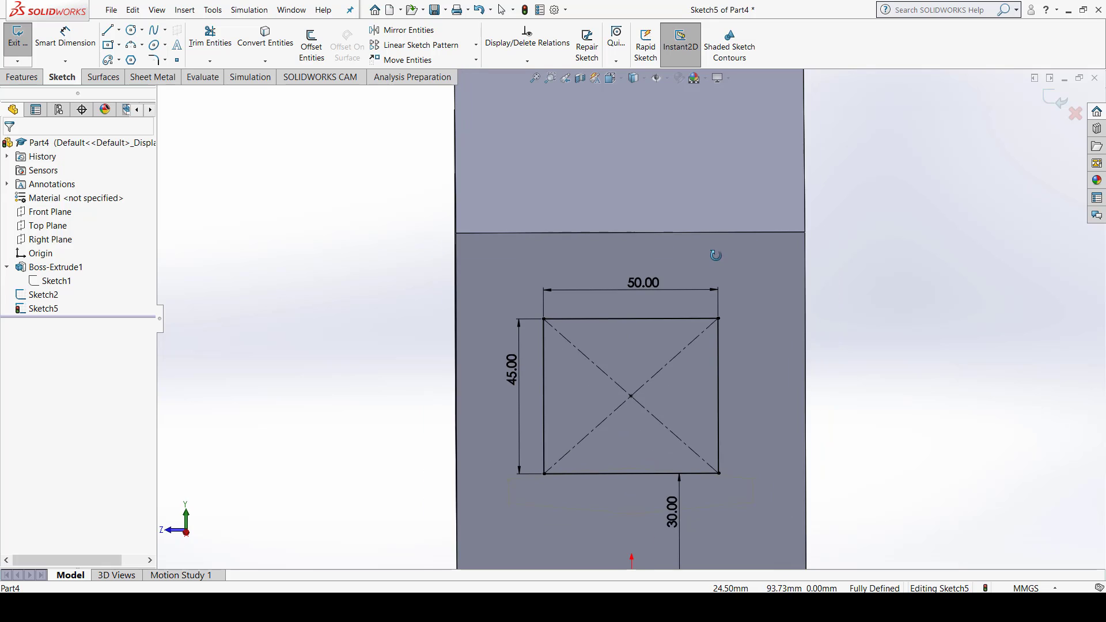
scroll(651, 441, up, 2)
middle_drag(651, 442, 672, 452)
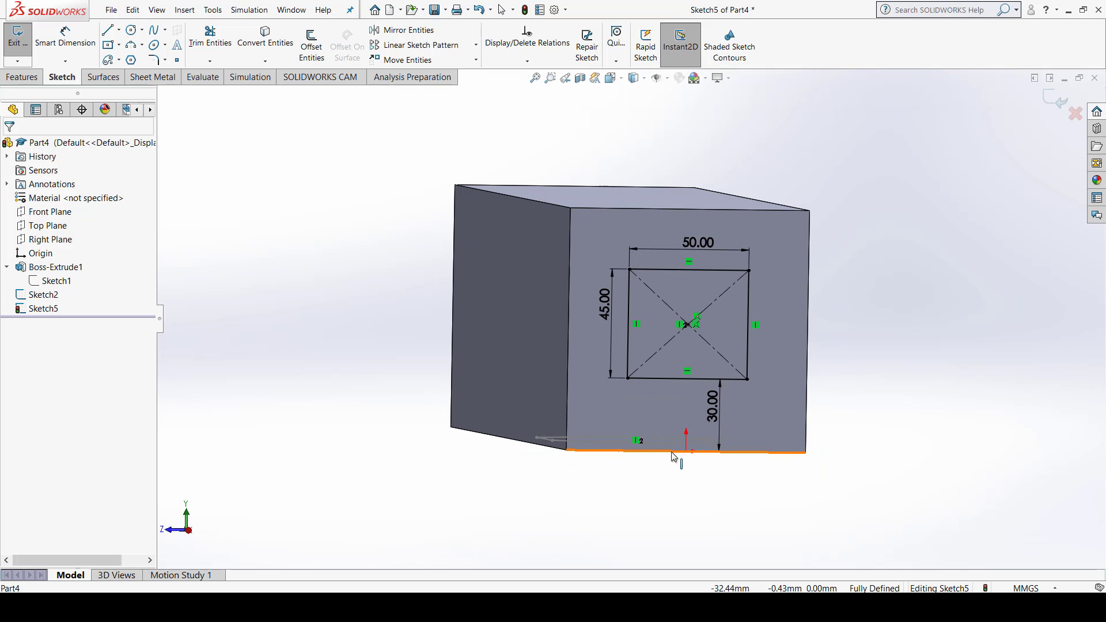
click(17, 36)
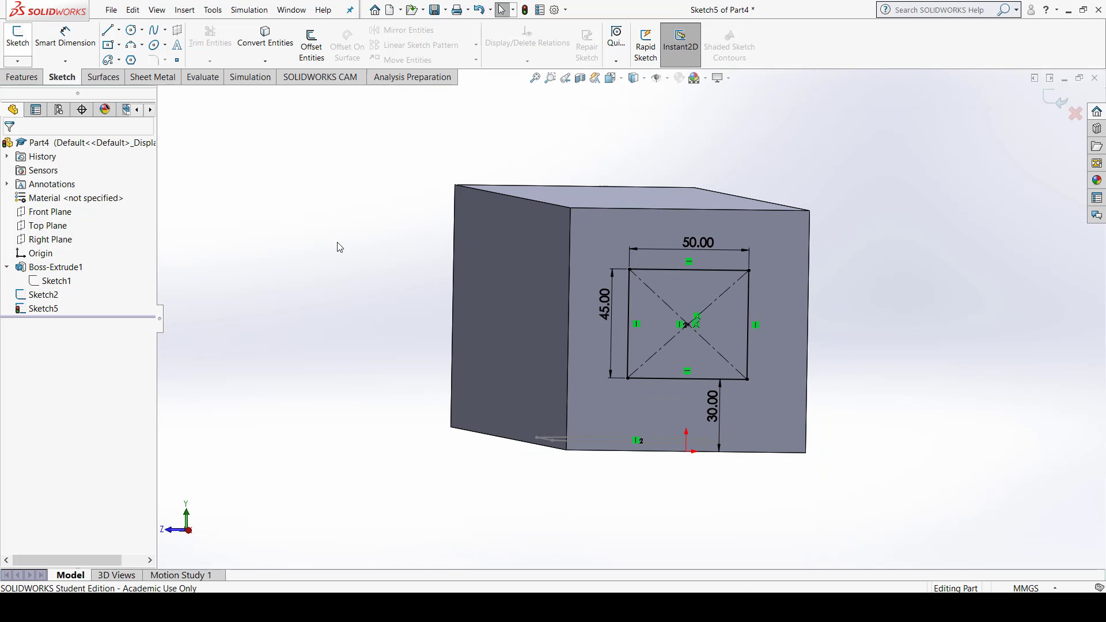
Step: Start a new sketch on the Front Plane
middle_drag(425, 268, 404, 286)
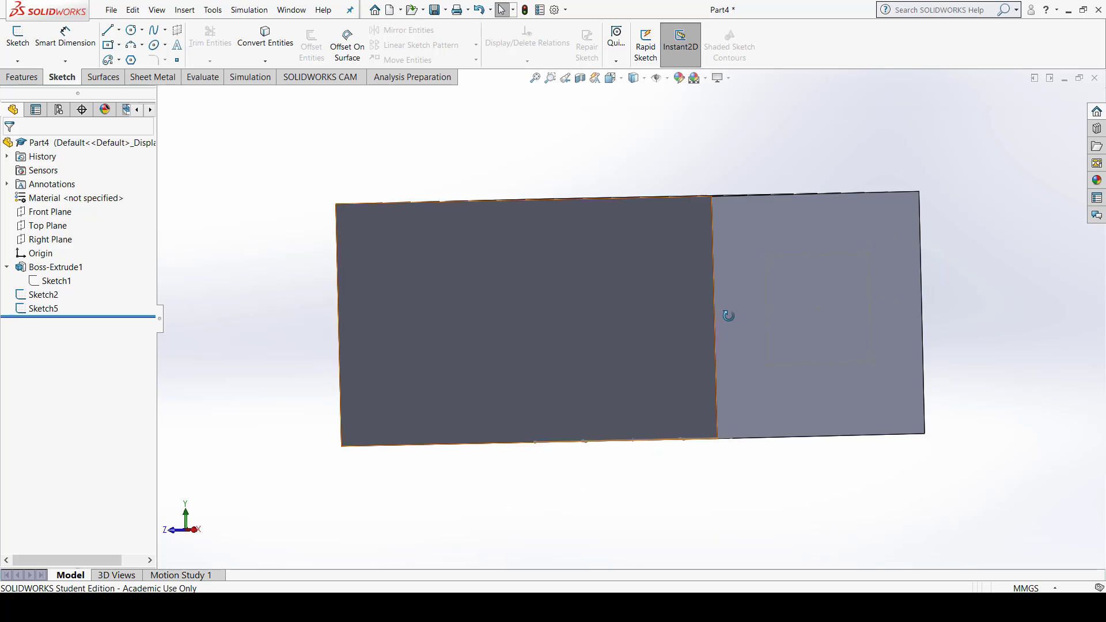
middle_drag(729, 316, 822, 328)
middle_drag(678, 363, 694, 434)
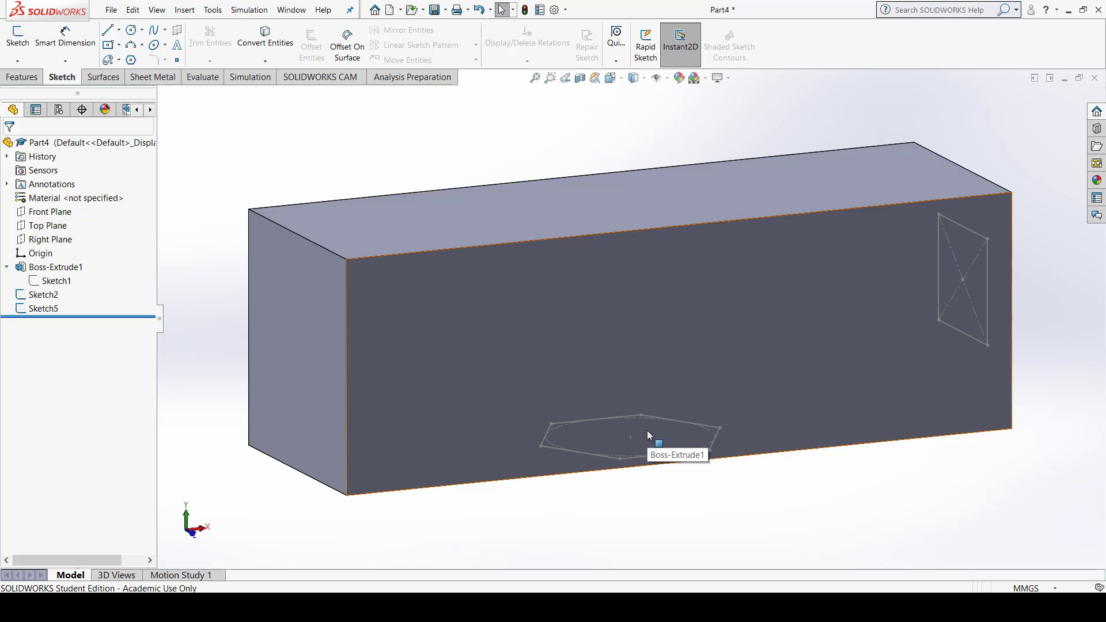
click(57, 212)
click(17, 35)
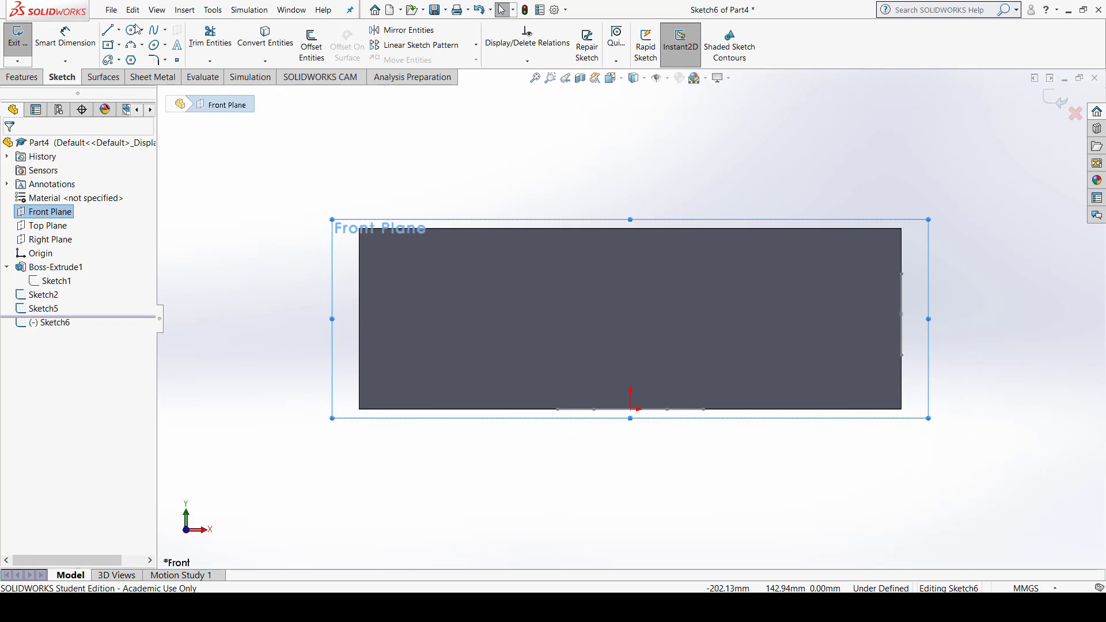
Step: Draw a vertical line up from the origin, continued by a line about 150 mm long to the end-face rectangle's center
click(631, 409)
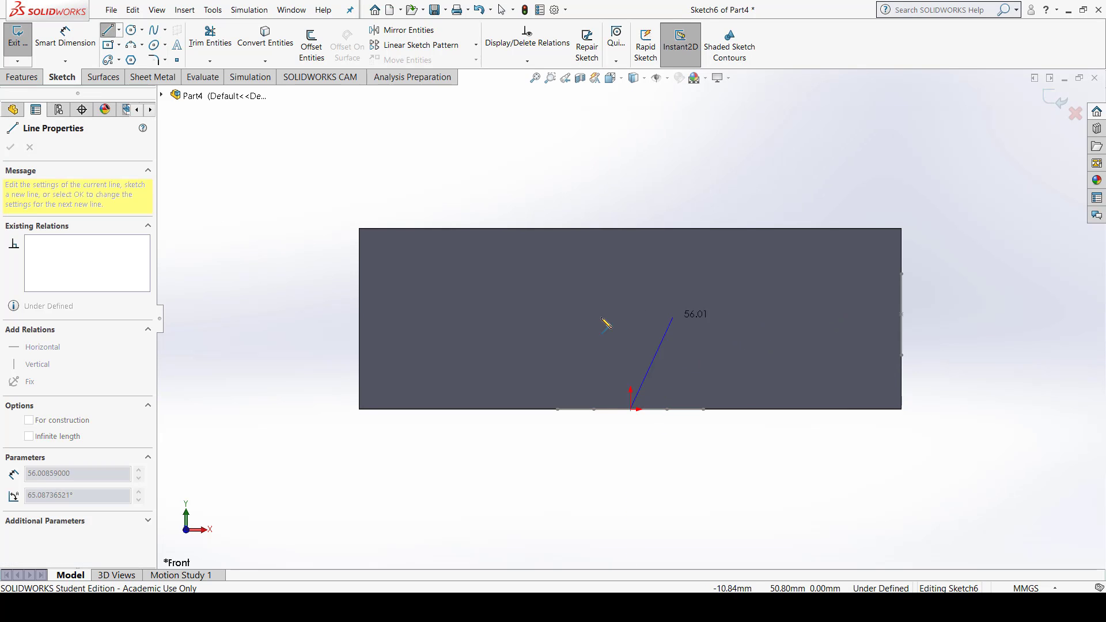
click(631, 313)
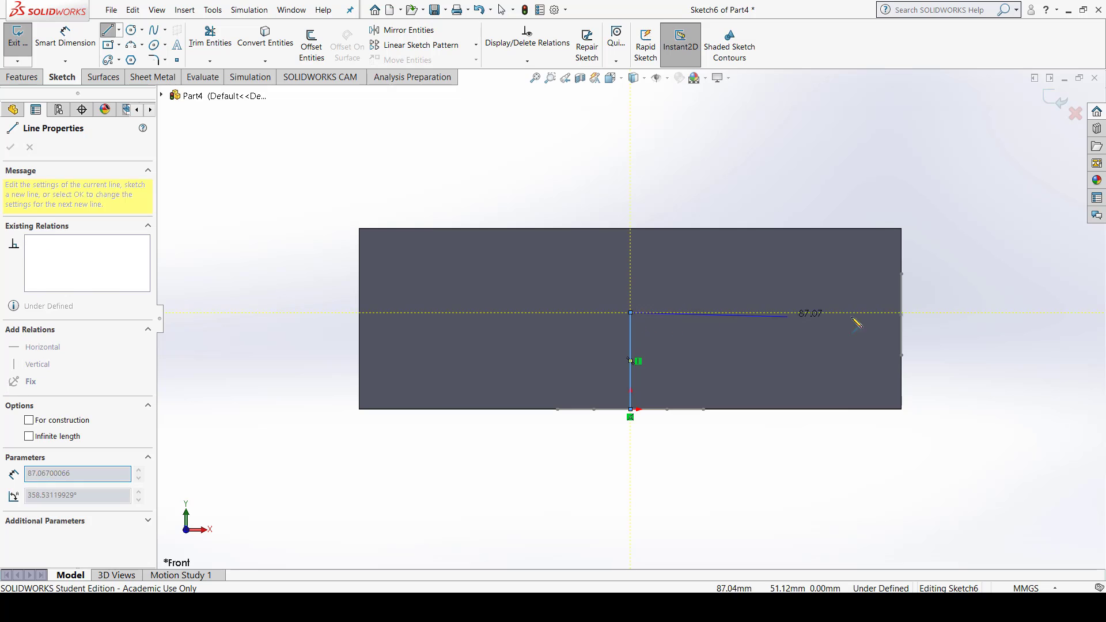
click(902, 314)
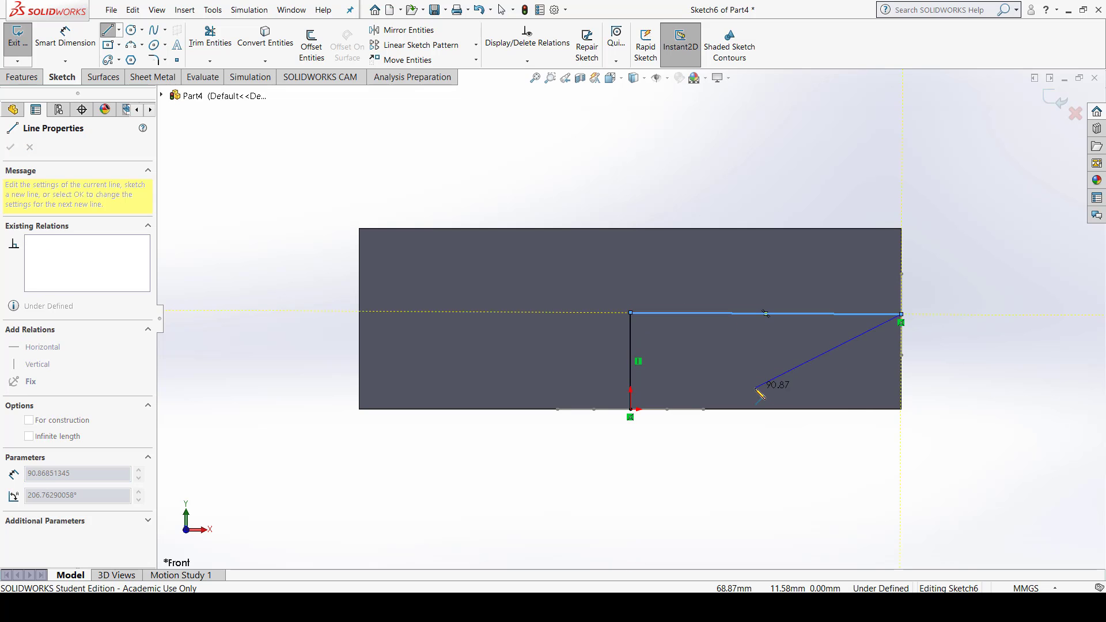
key(Escape)
Step: Add a Horizontal relation to the long line that ends at the block's end face
click(797, 314)
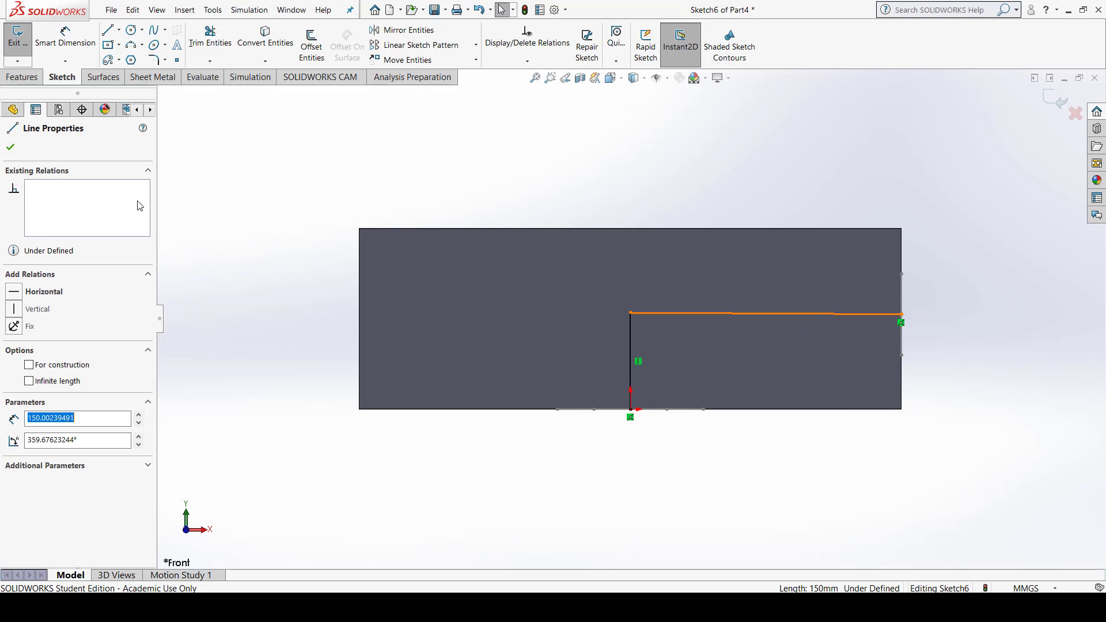
click(44, 292)
click(487, 177)
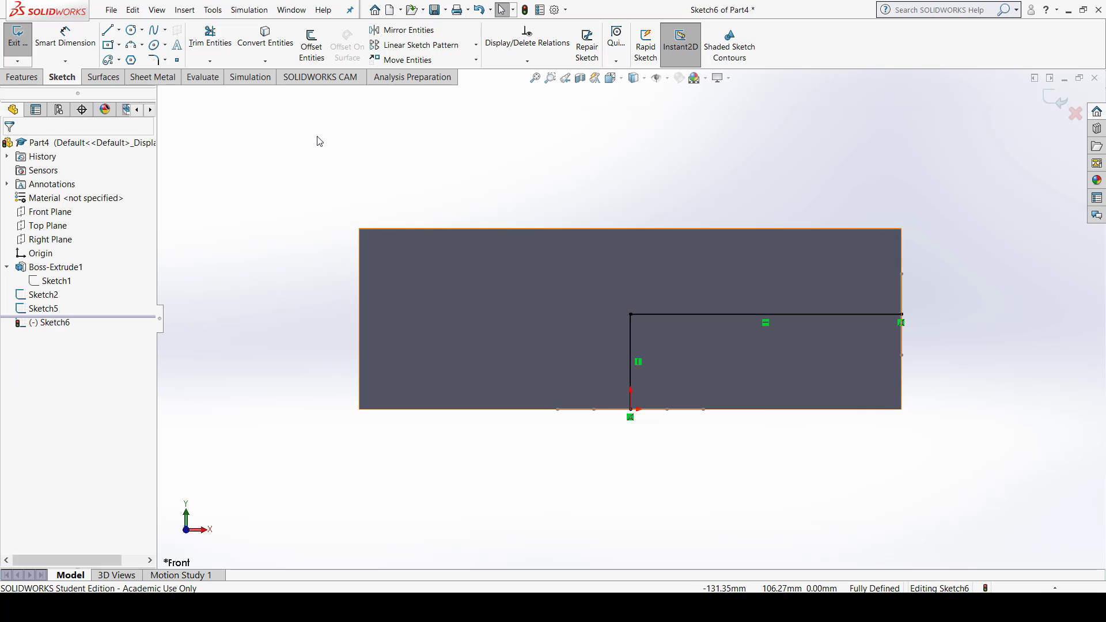
click(73, 38)
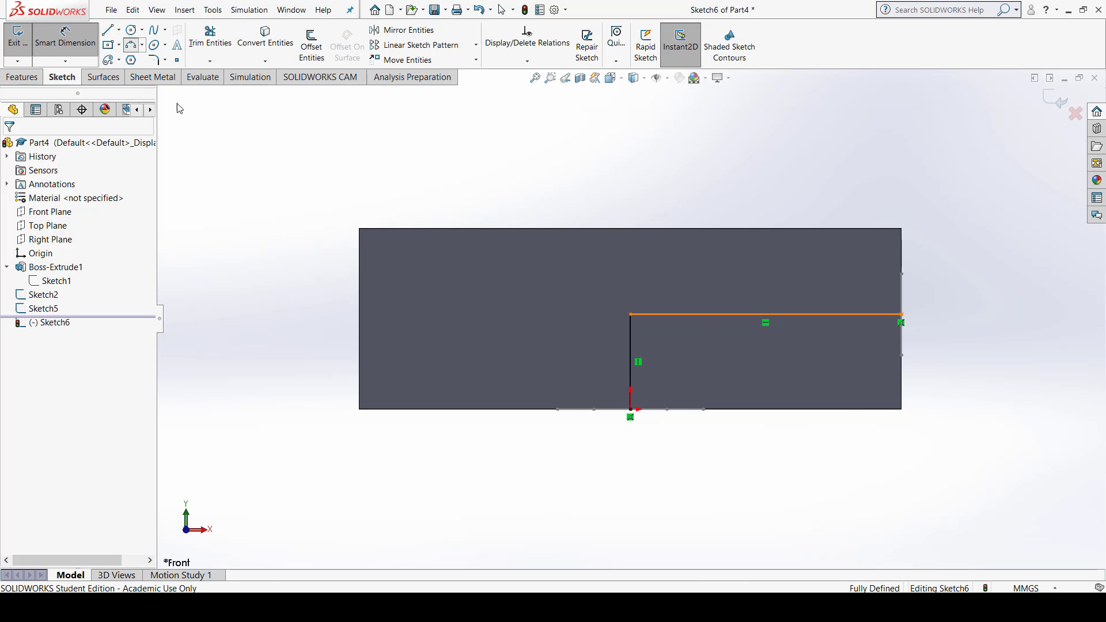
click(131, 46)
click(630, 314)
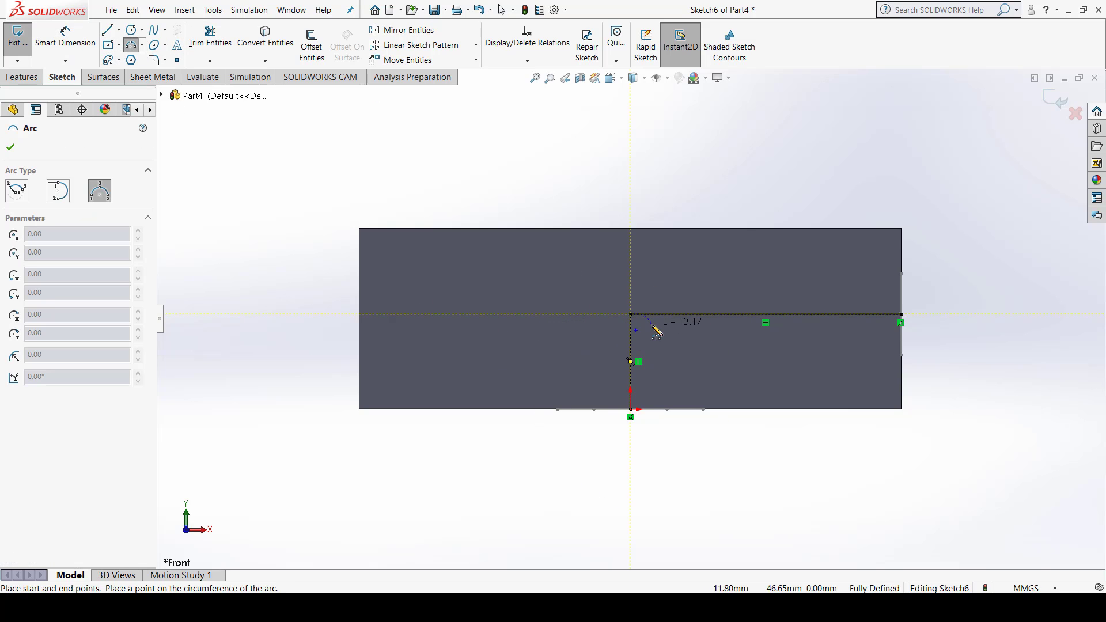
key(Escape)
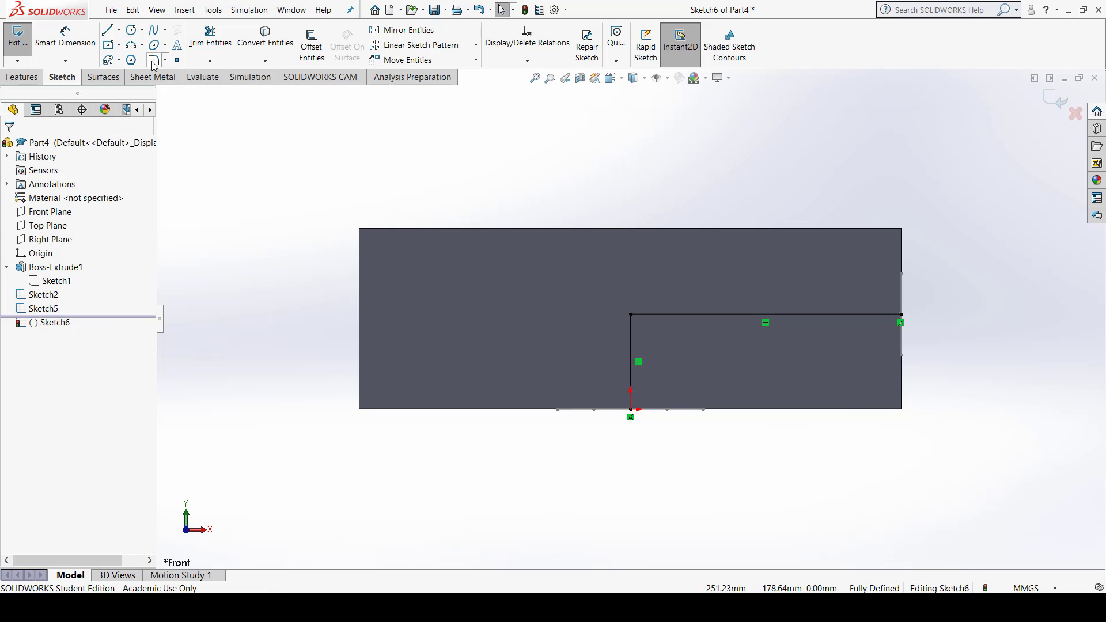
Step: Round the corner between the vertical and horizontal lines with a 25 mm sketch fillet
click(631, 315)
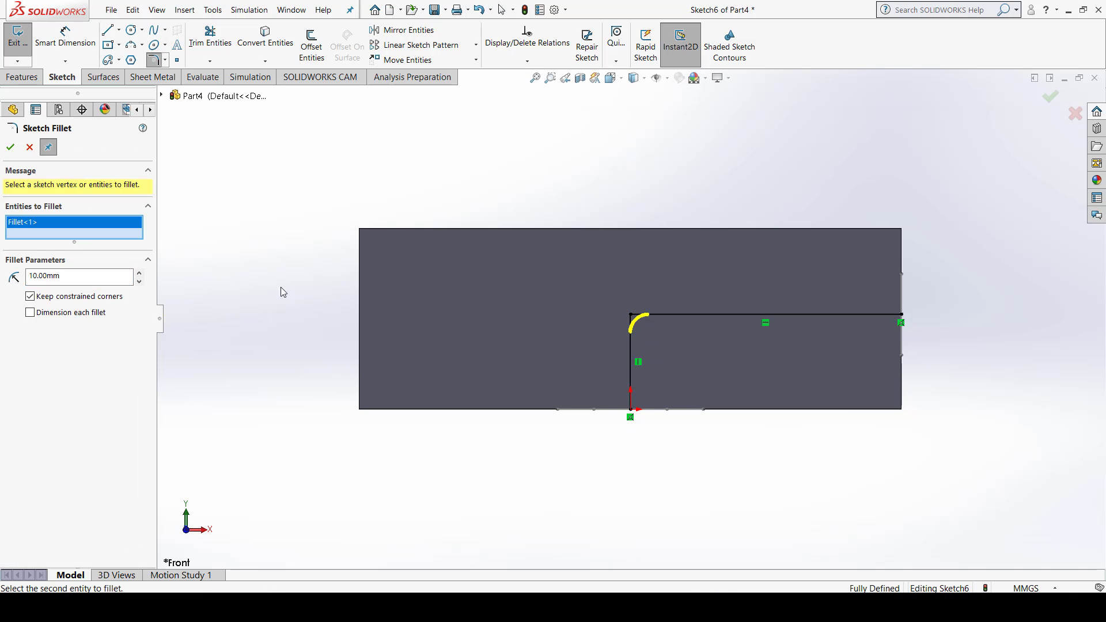
triple_click(64, 276)
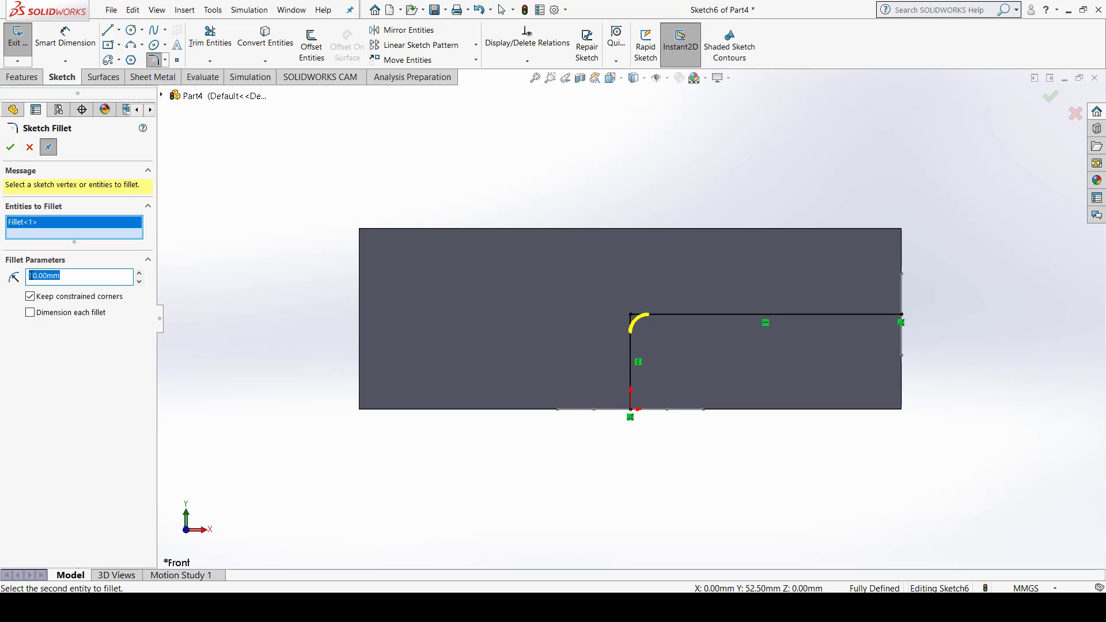
text(20)
key(Return)
text(25)
key(Return)
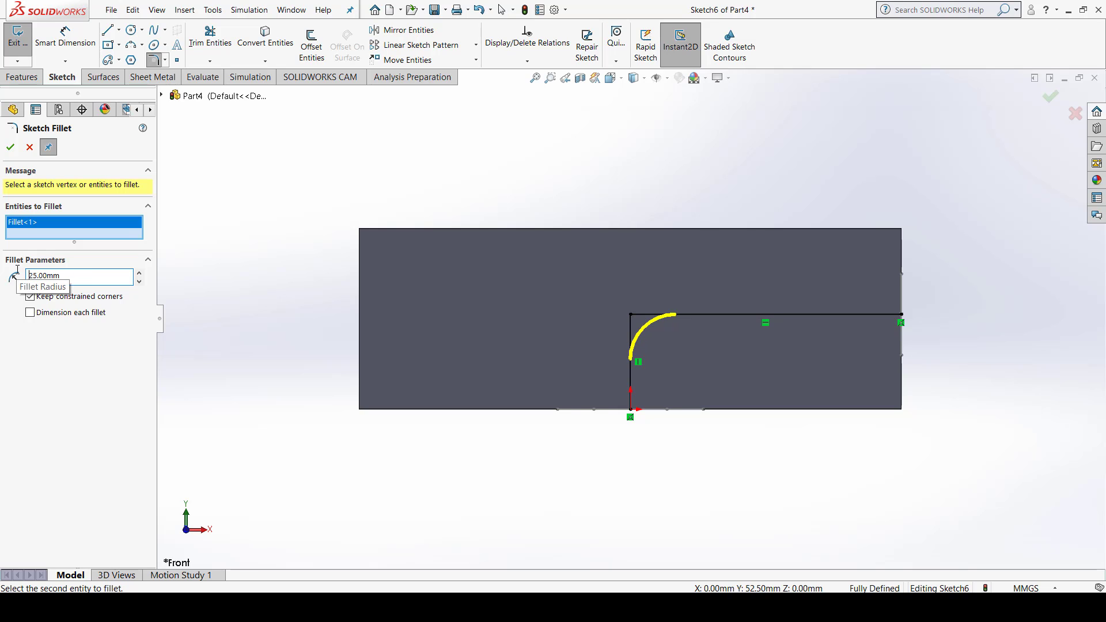
click(10, 147)
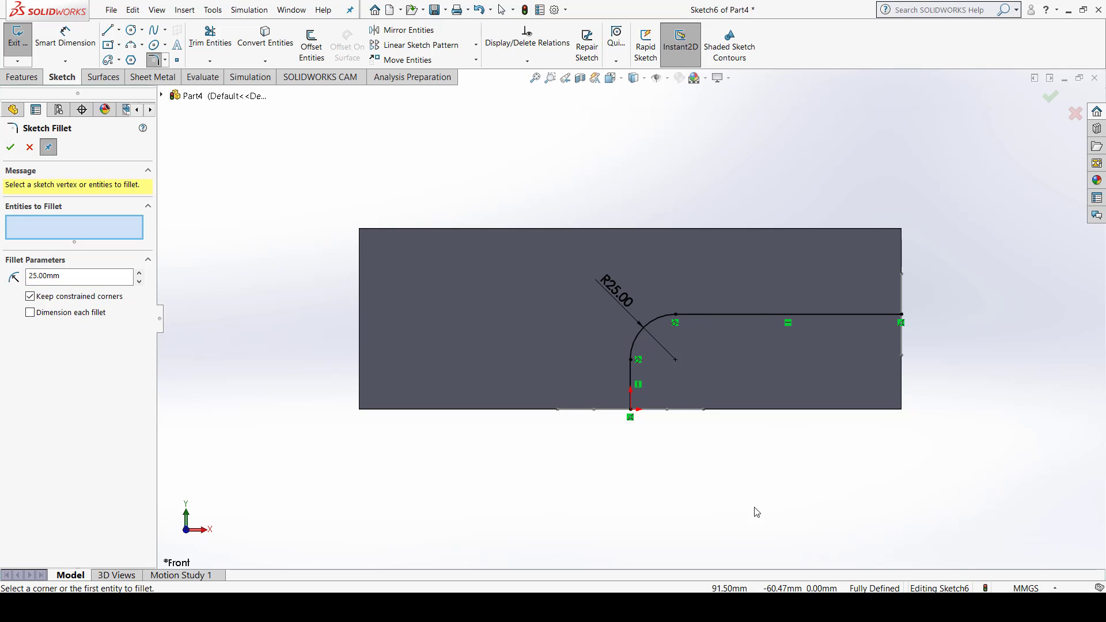
mouse_move(753, 511)
middle_down()
mouse_move(648, 252)
mouse_move(600, 316)
mouse_move(469, 390)
mouse_move(859, 357)
mouse_move(714, 322)
mouse_move(612, 202)
middle_up()
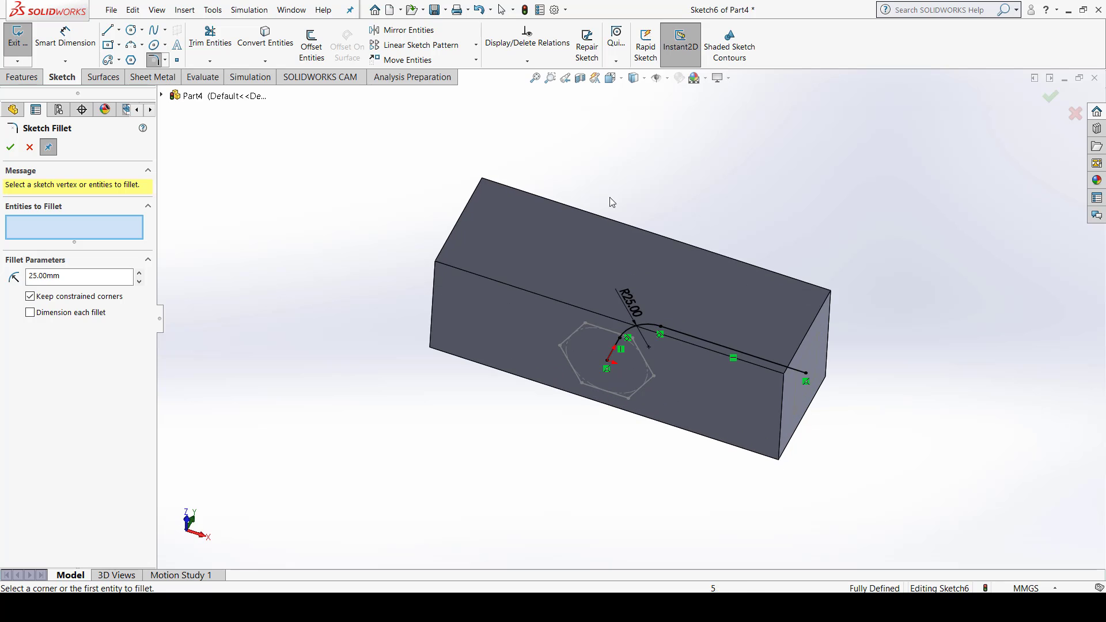
mouse_move(491, 291)
middle_down()
mouse_move(519, 328)
mouse_move(645, 373)
middle_up()
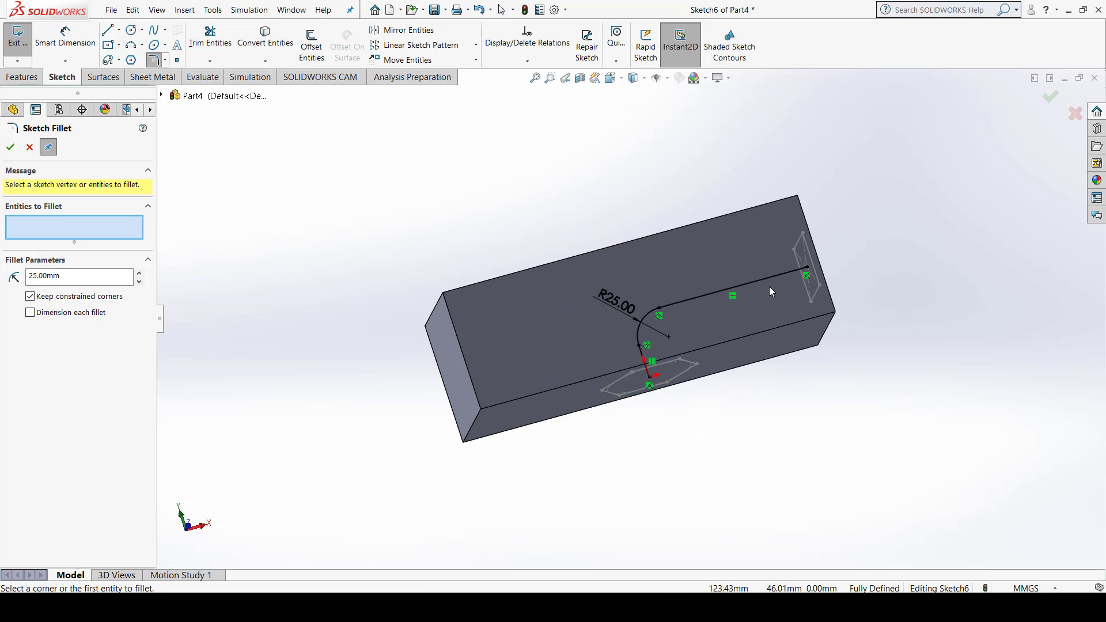
Step: Finish the sketch fillet and exit the Front Plane path sketch
mouse_move(769, 285)
middle_down()
mouse_move(716, 353)
mouse_move(763, 383)
mouse_move(680, 374)
middle_up()
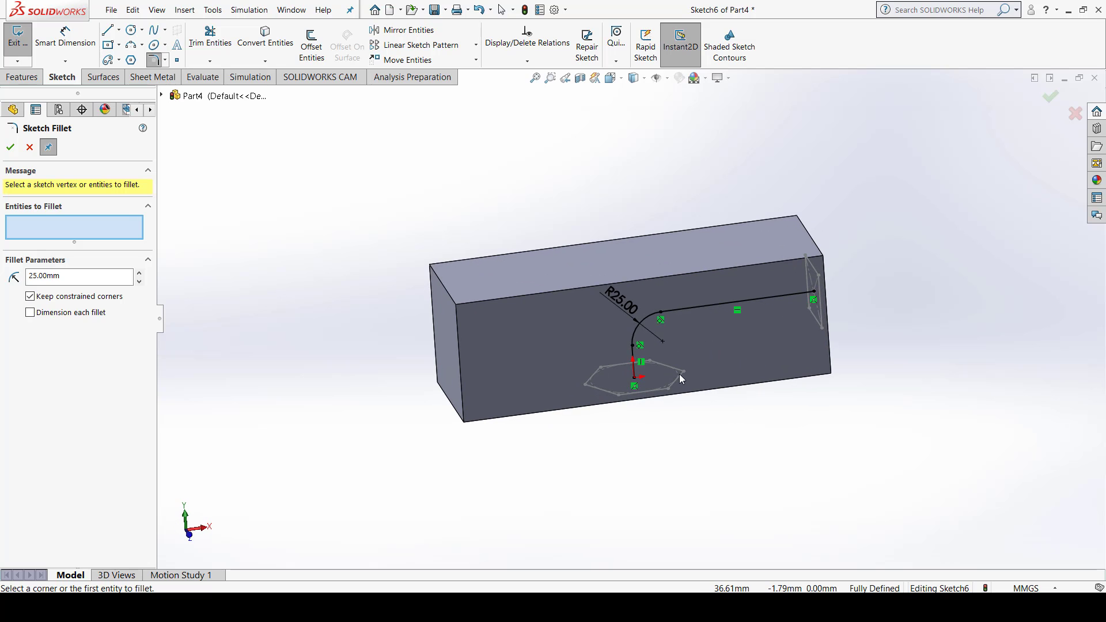
middle_drag(744, 334, 614, 365)
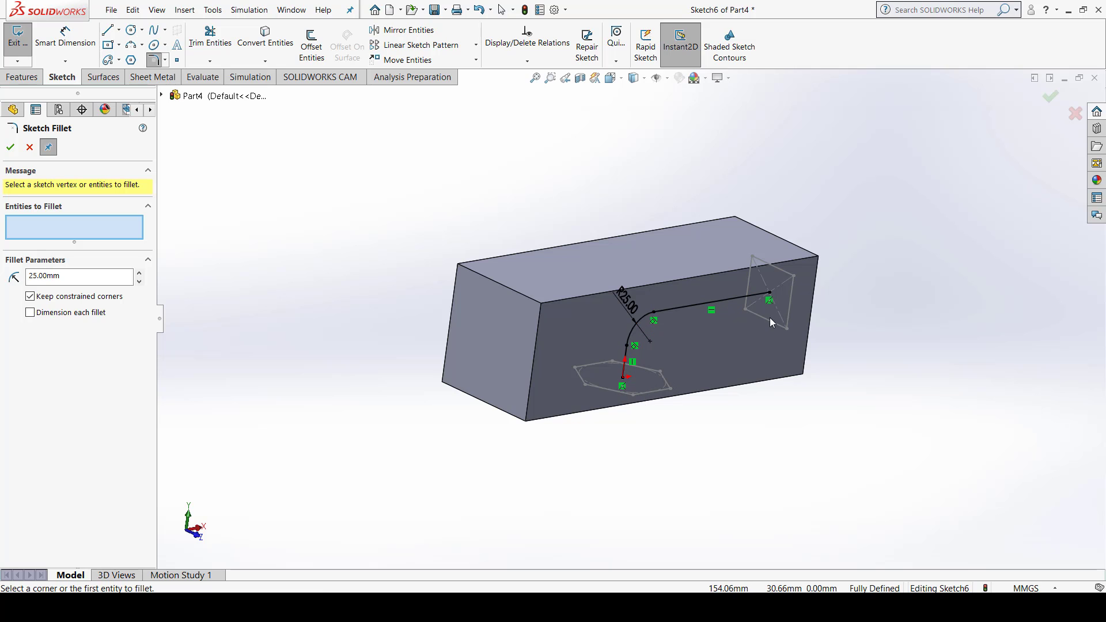
click(10, 147)
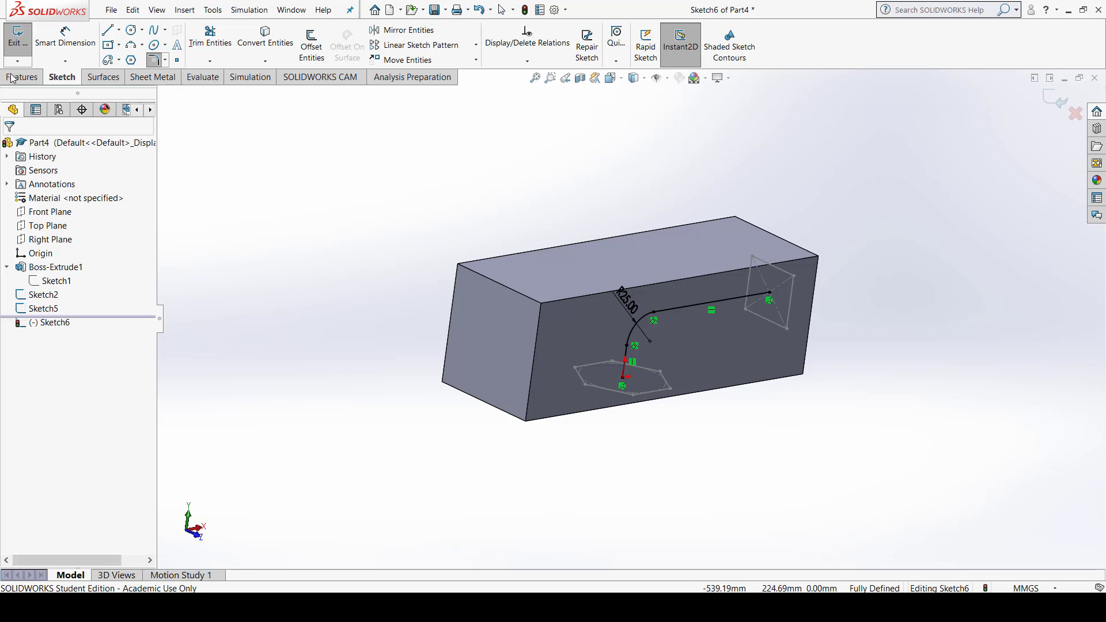
click(18, 35)
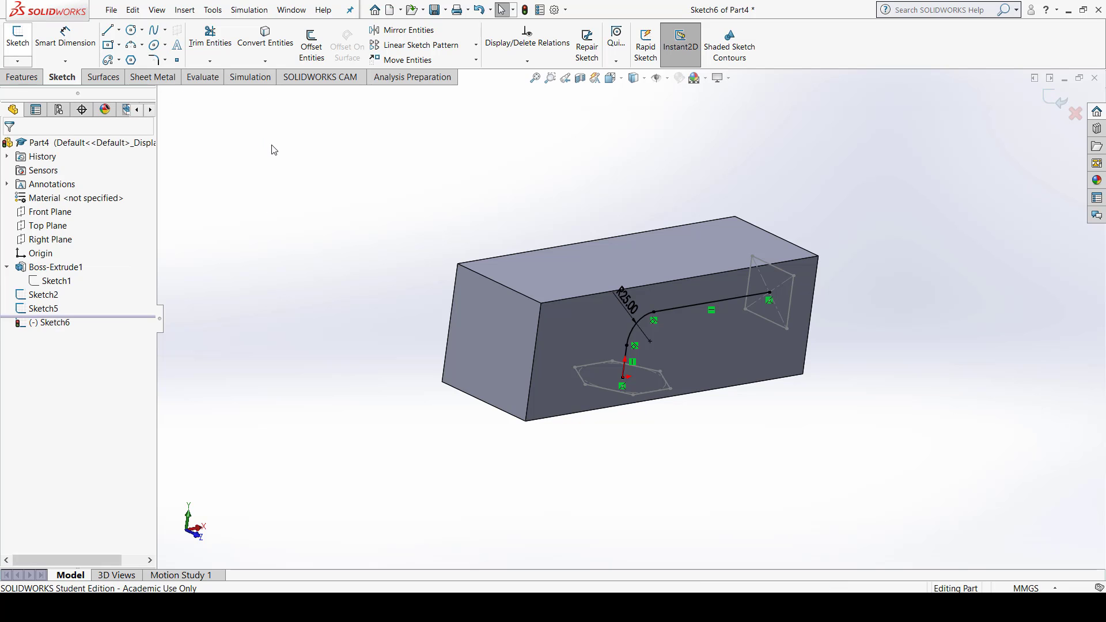
Step: Start a lofted cut with the bottom hexagon and the end-face rectangle as profiles
click(22, 77)
click(338, 47)
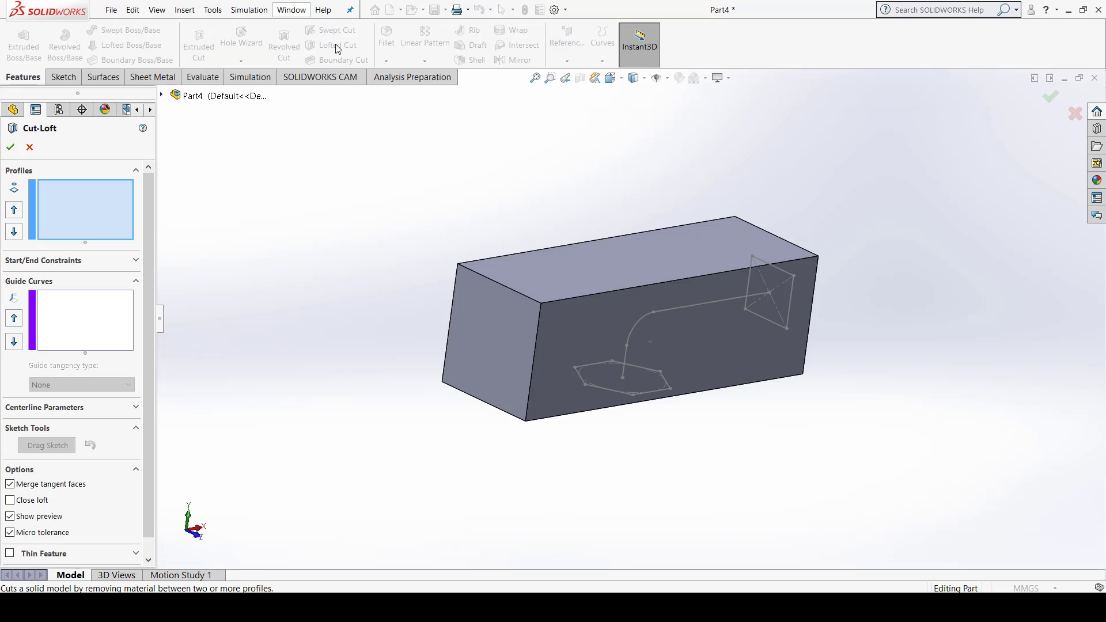
middle_drag(655, 418, 637, 390)
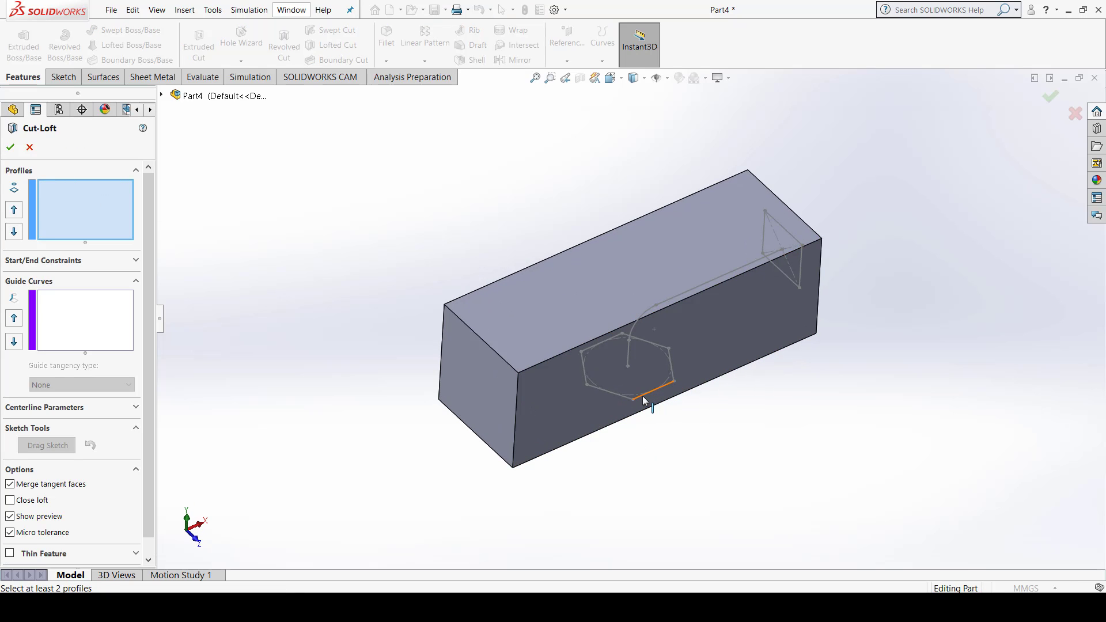
click(646, 393)
click(799, 278)
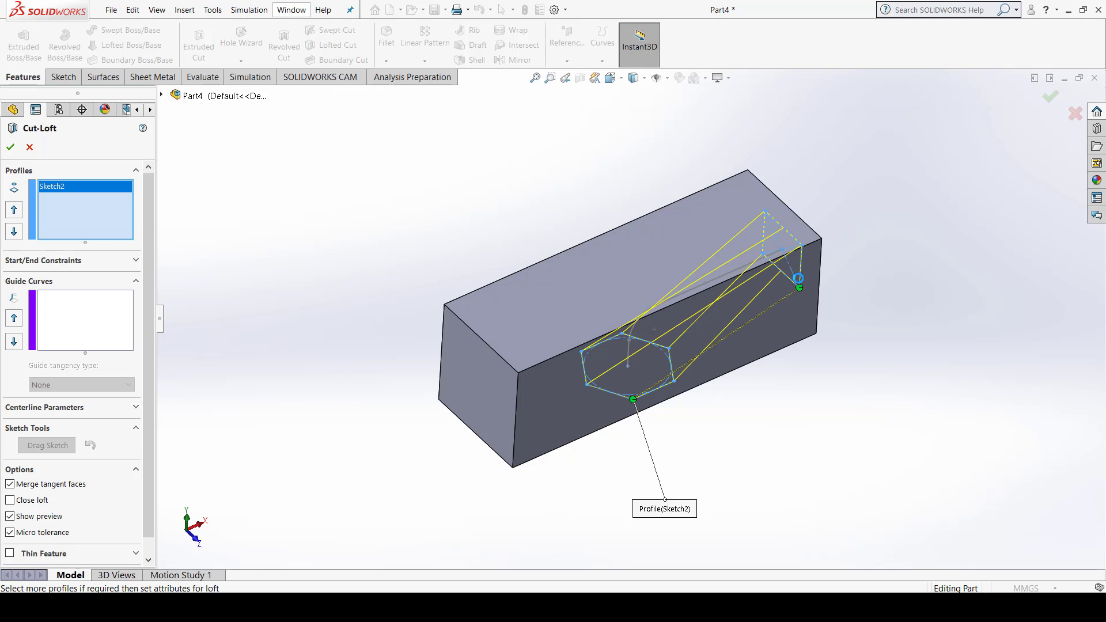
mouse_move(790, 307)
middle_down()
mouse_move(668, 261)
mouse_move(707, 403)
middle_up()
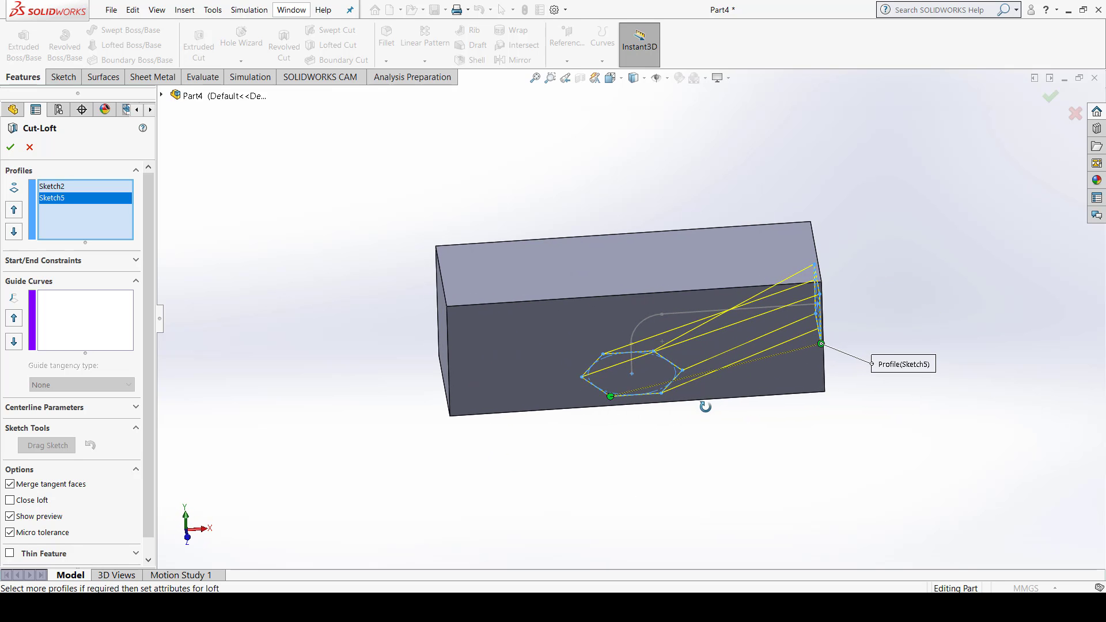
Step: Try the filleted Front Plane path as the lofted cut's centerline, inspect the profiles, and cancel the cut
click(74, 407)
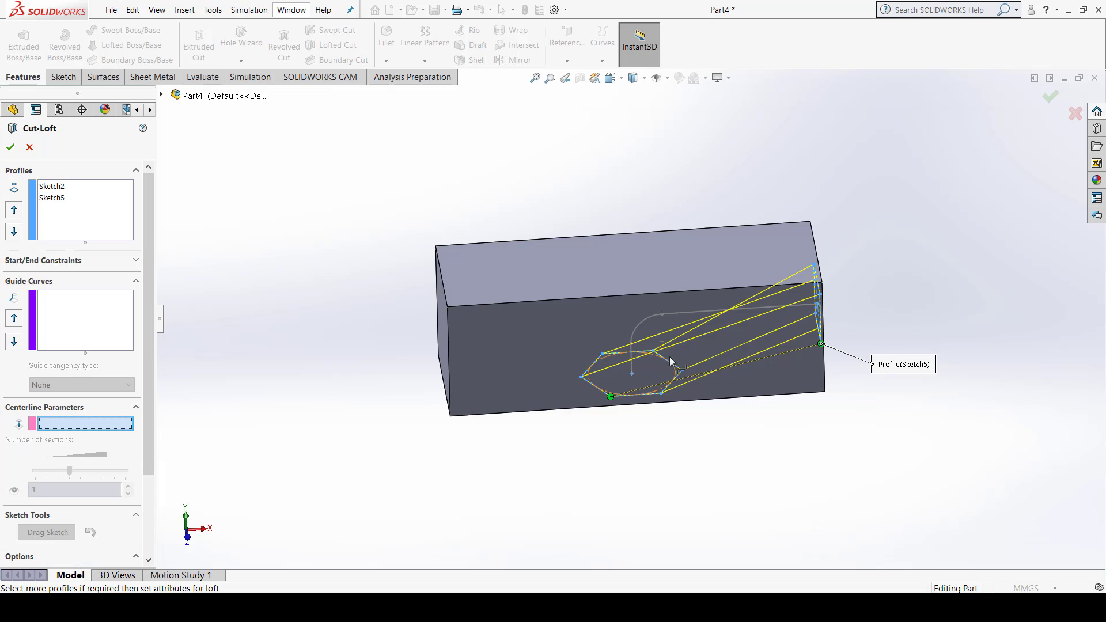
click(653, 314)
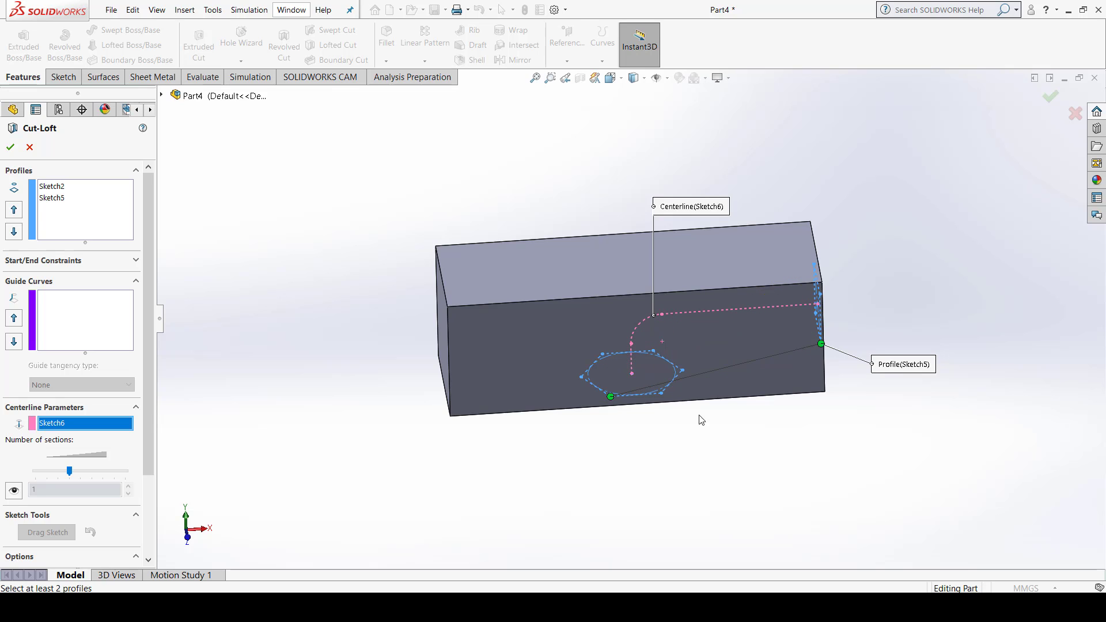
middle_drag(658, 469, 650, 296)
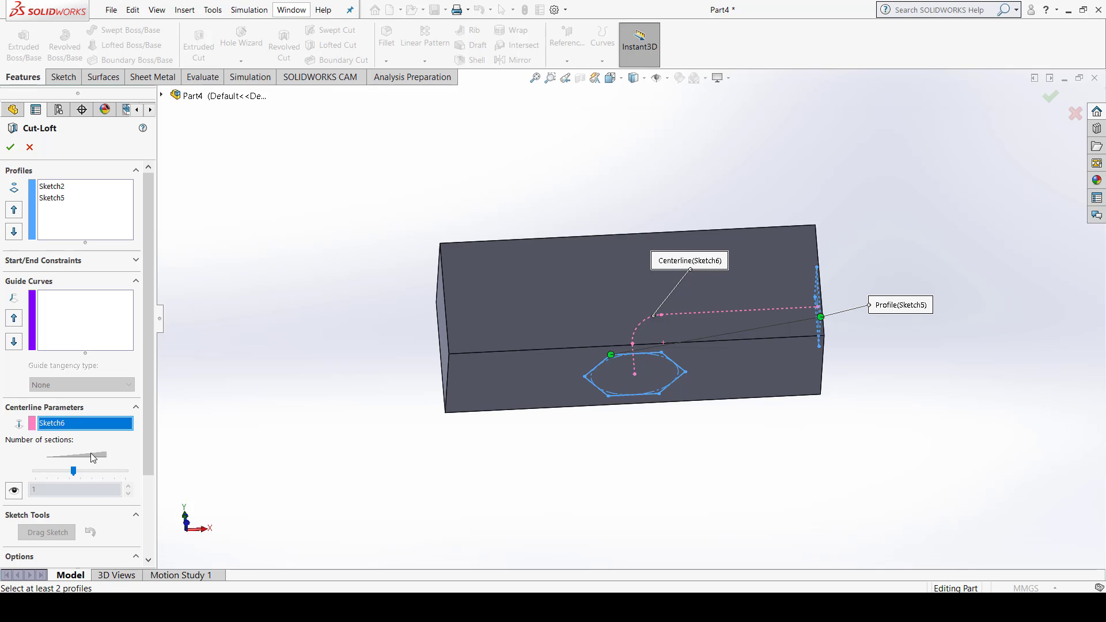
mouse_move(600, 385)
middle_down()
mouse_move(657, 230)
mouse_move(592, 420)
mouse_move(594, 400)
mouse_move(592, 499)
mouse_move(713, 348)
mouse_move(648, 374)
middle_up()
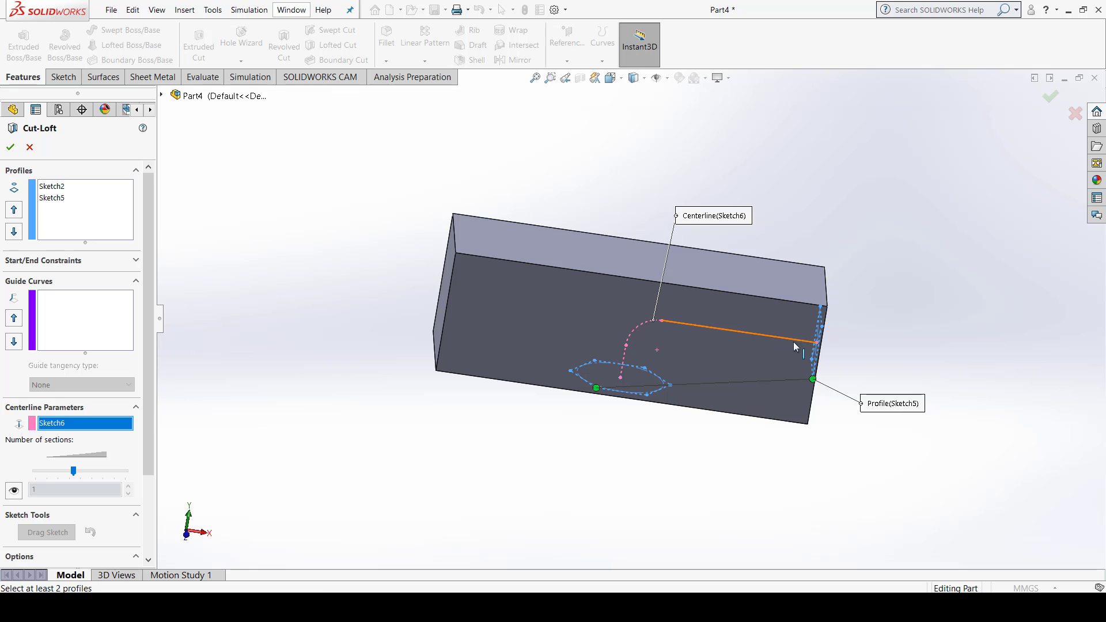
mouse_move(794, 341)
middle_down()
mouse_move(818, 354)
mouse_move(751, 329)
middle_up()
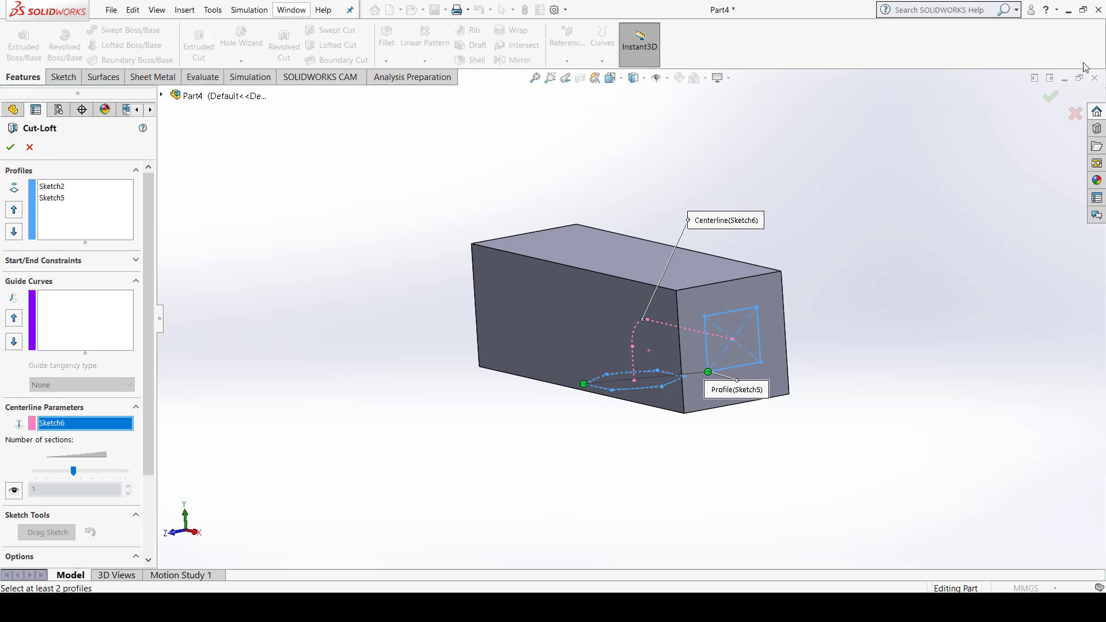
middle_drag(650, 430, 749, 263)
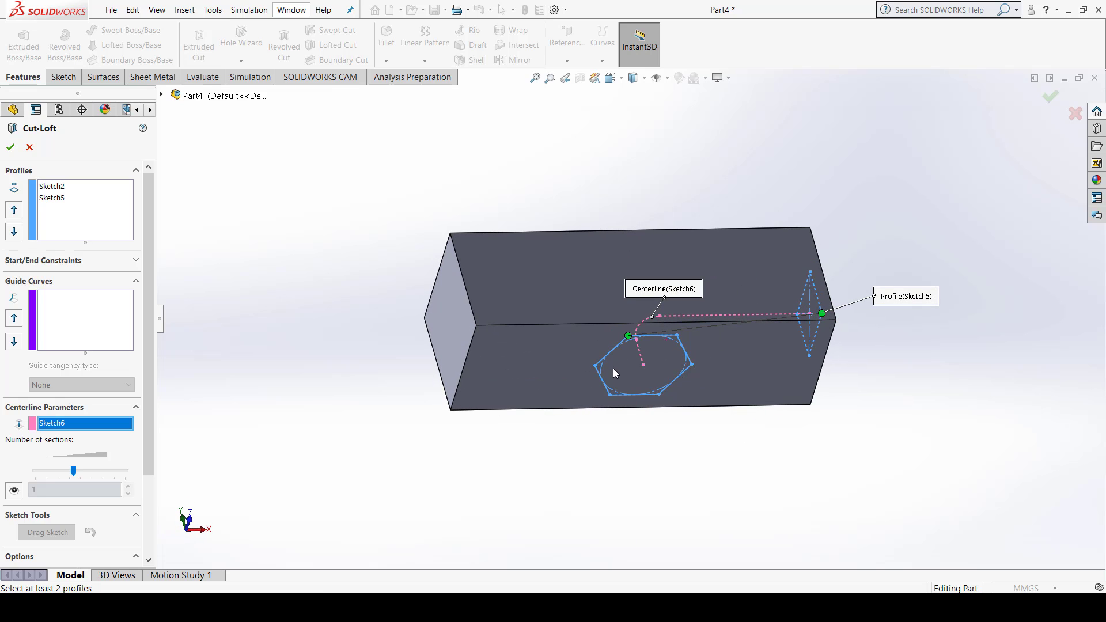
click(1075, 113)
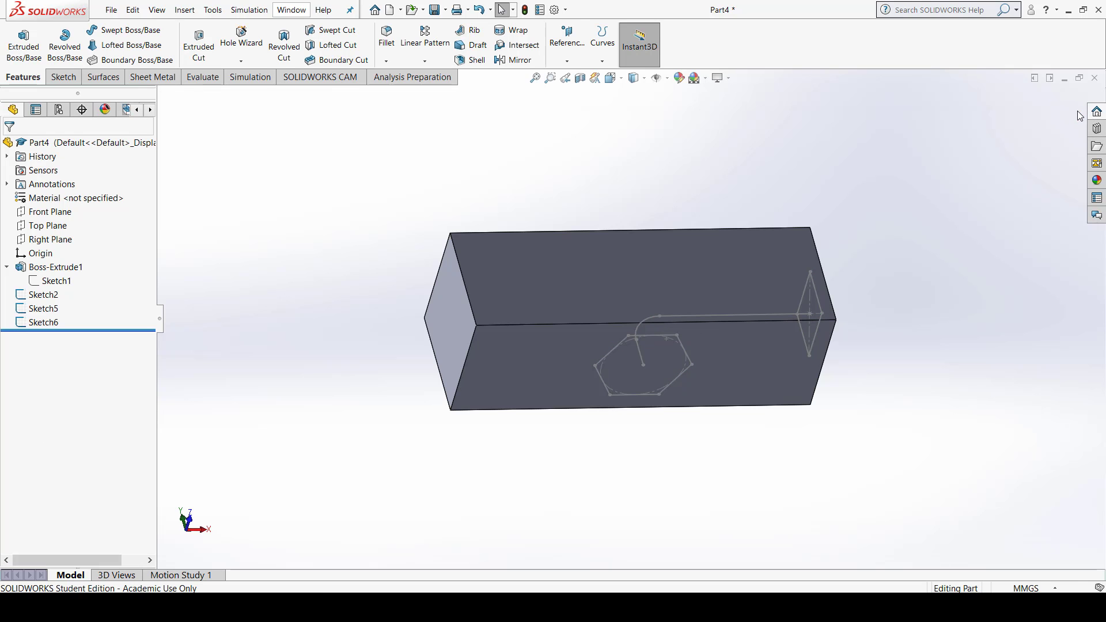
Step: Edit the bottom hexagon's sketch, set its inscribed circle diameter to 30 mm, and exit the sketch
click(56, 282)
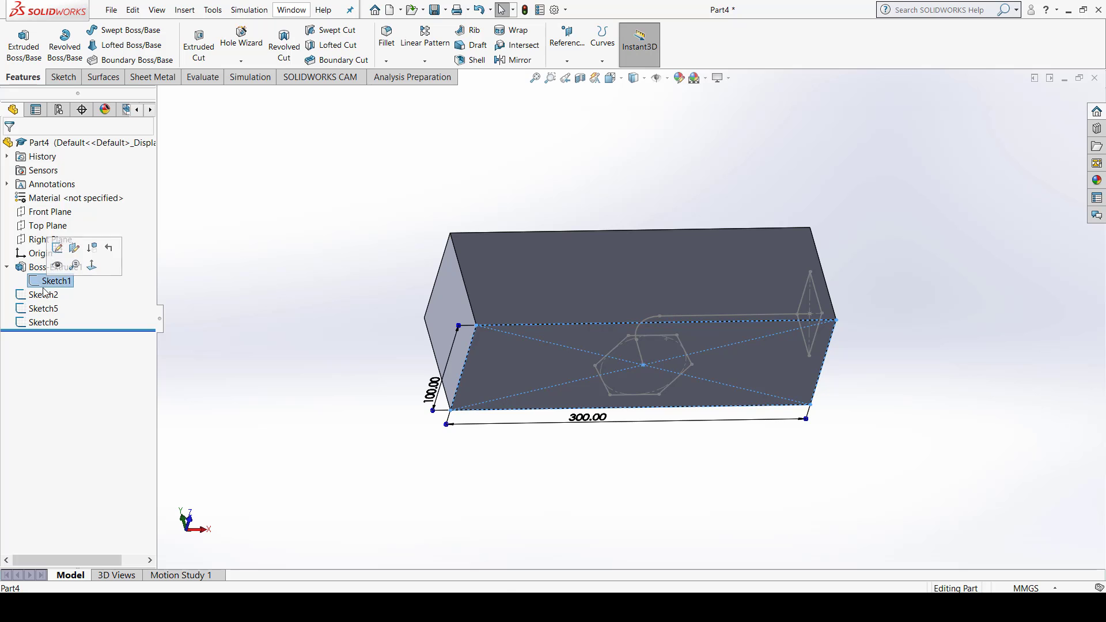
click(40, 295)
right_click(41, 295)
click(43, 262)
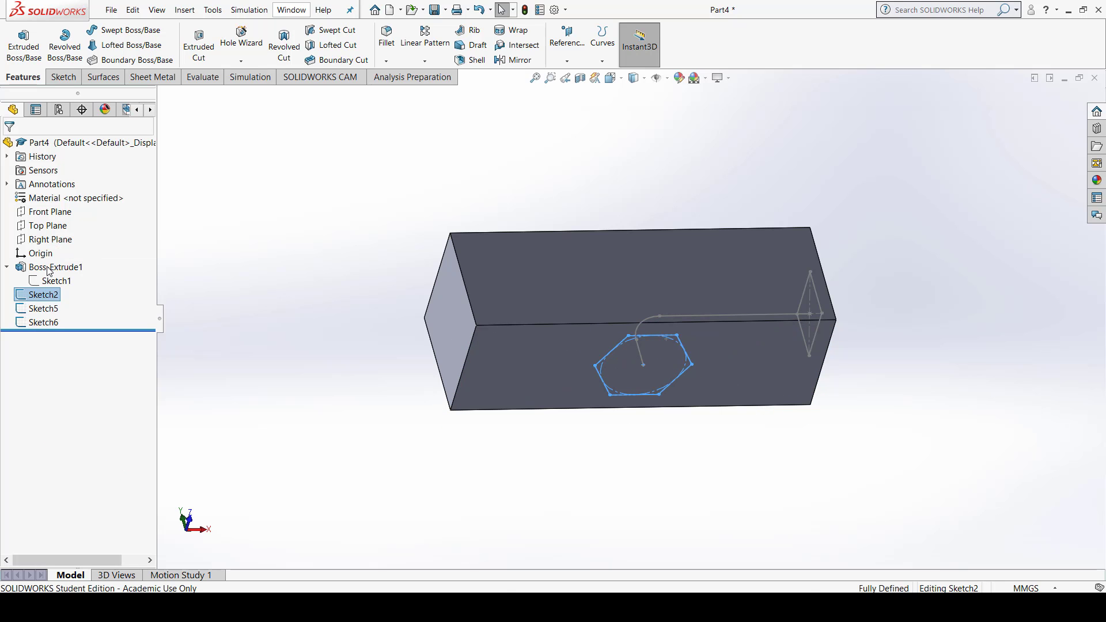
key(ctrl+8)
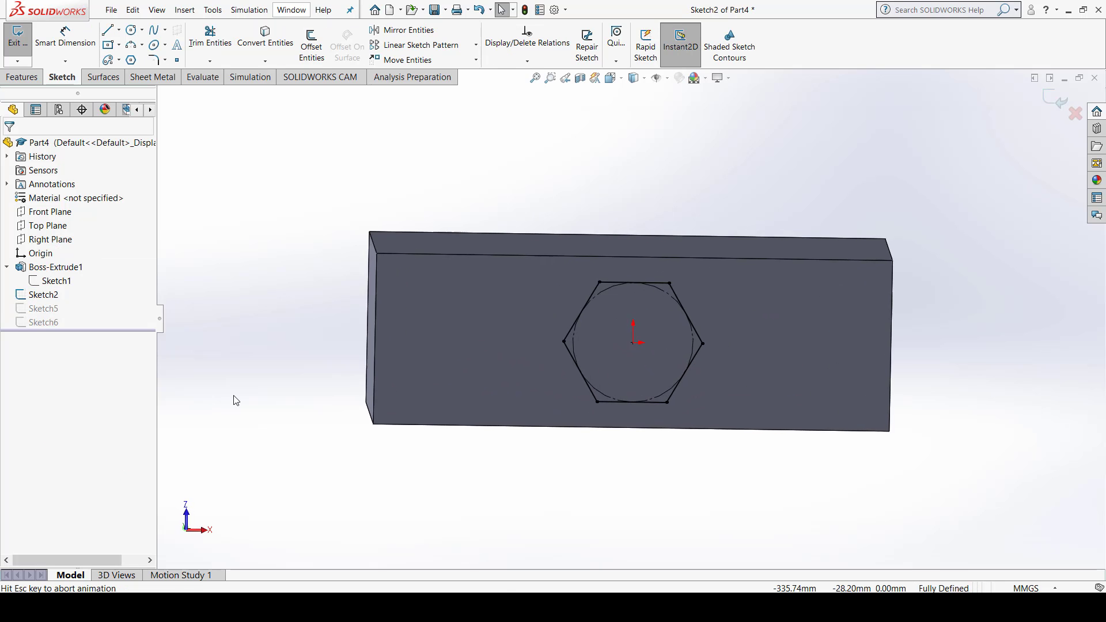
click(511, 221)
click(512, 220)
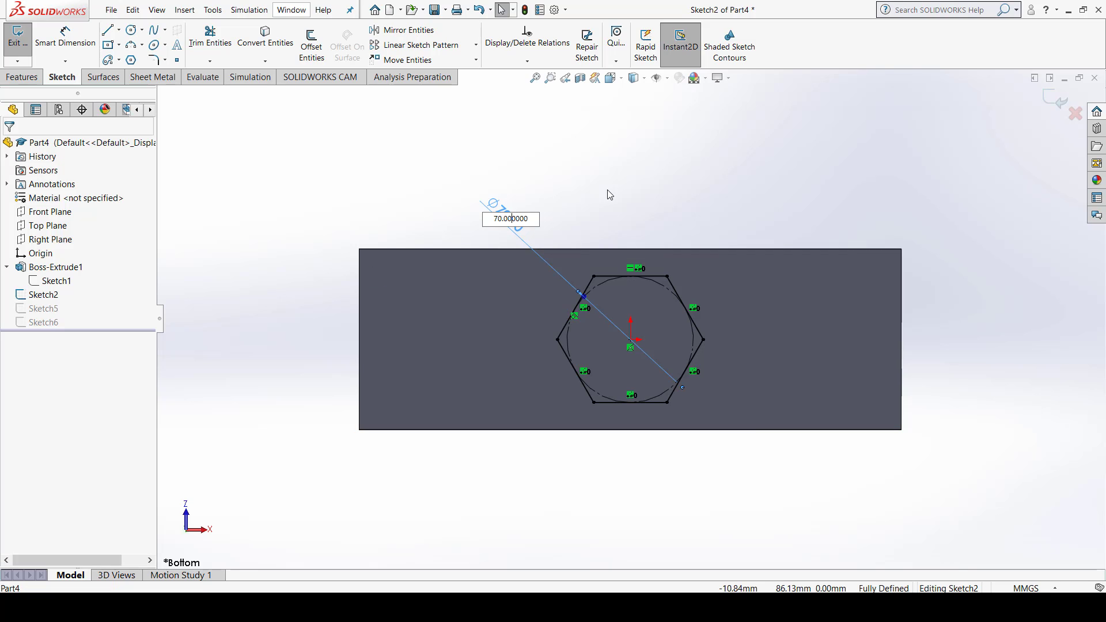
drag(528, 219, 425, 217)
text(30)
key(Return)
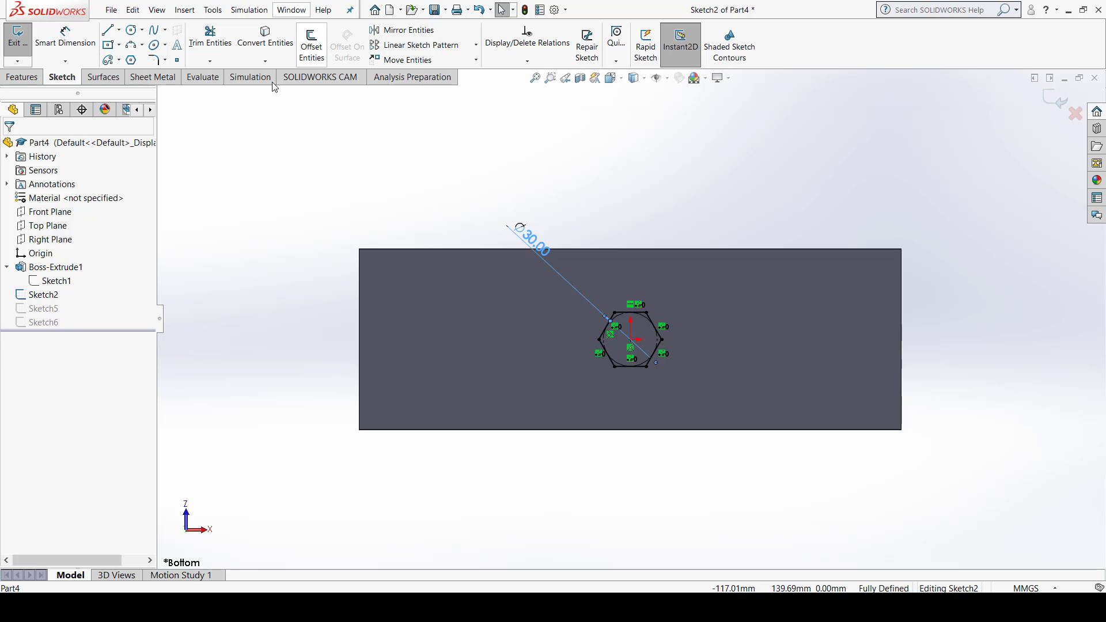
click(23, 38)
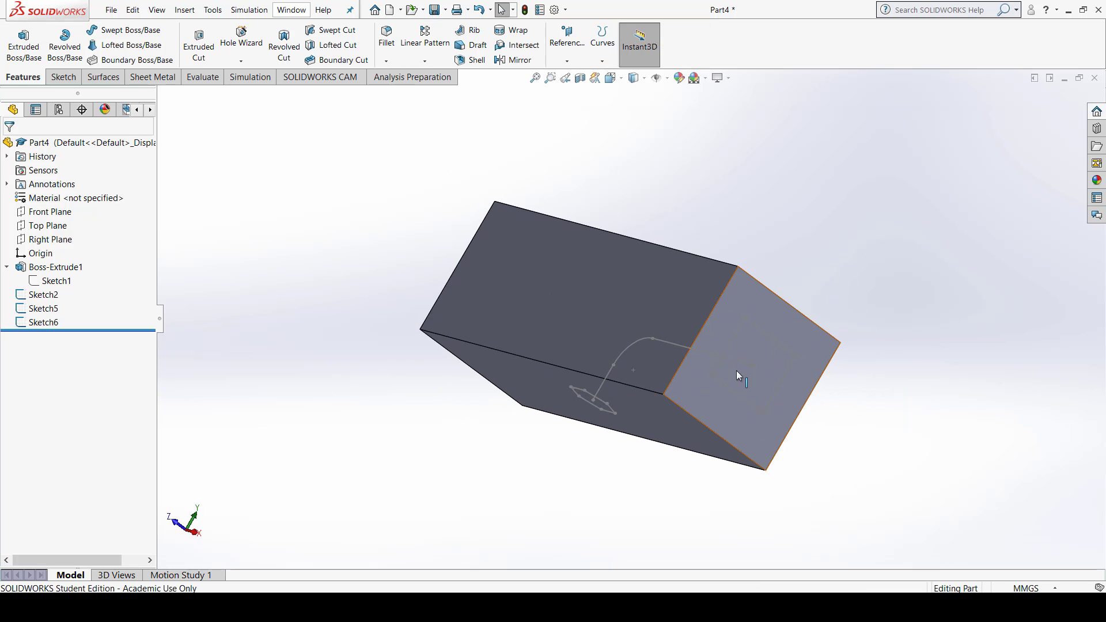
Step: Open the end-face rectangle's sketch for editing and set the rectangle's height to 20 mm
click(760, 330)
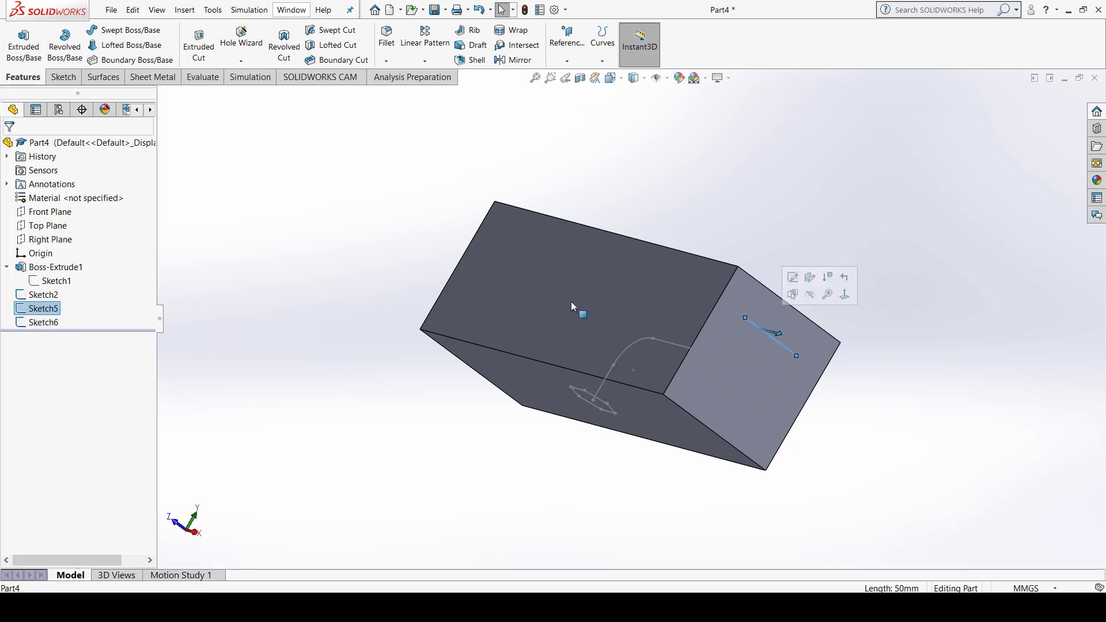
click(27, 323)
click(27, 309)
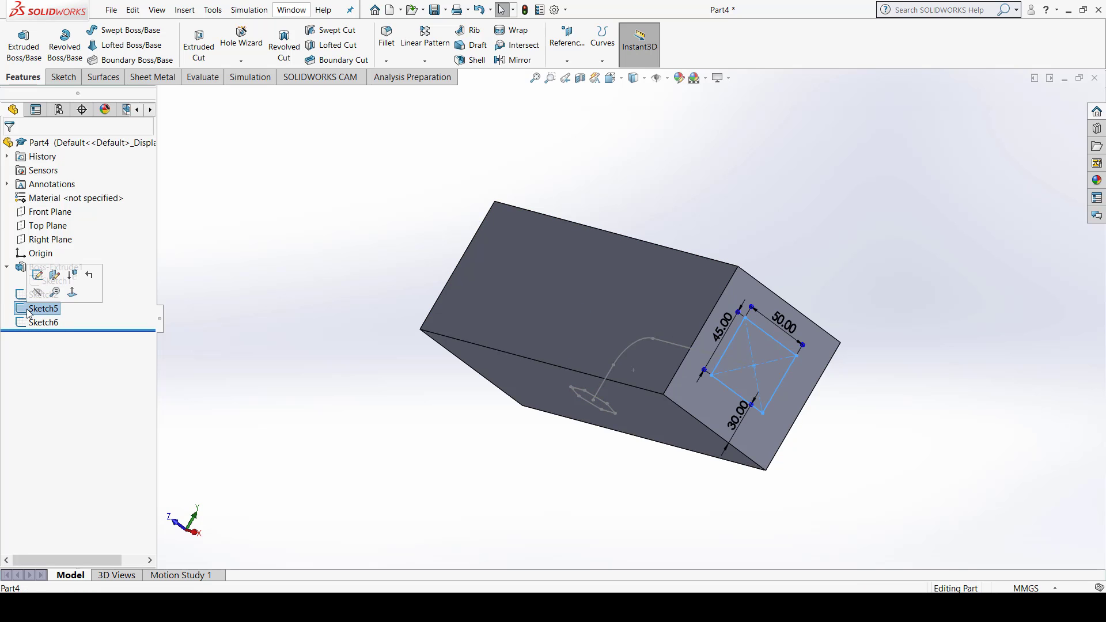
click(38, 276)
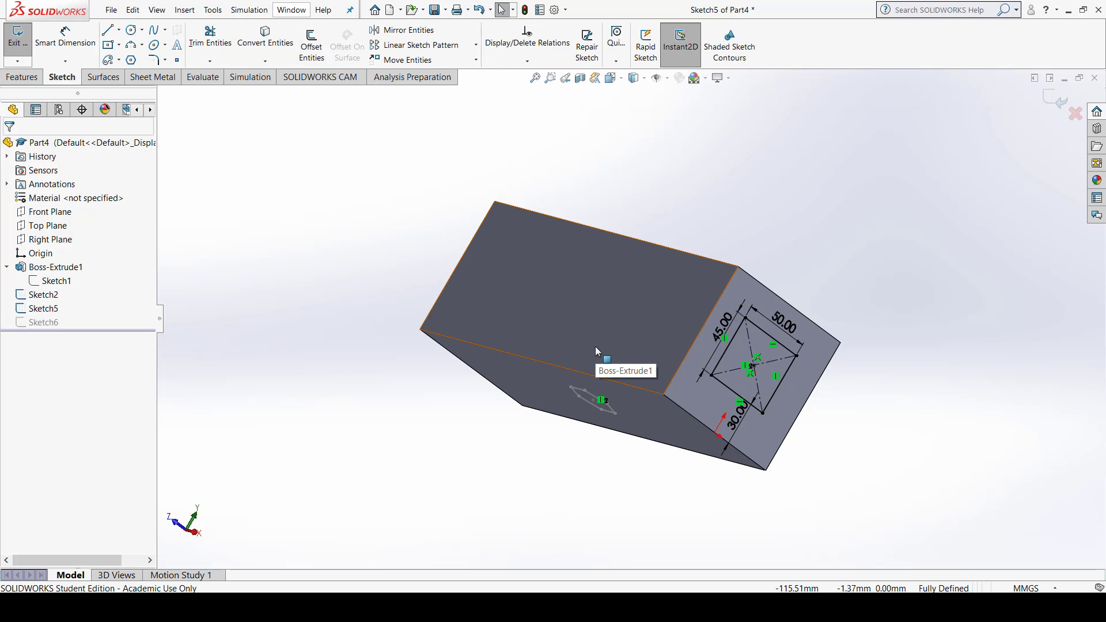
key(ctrl+8)
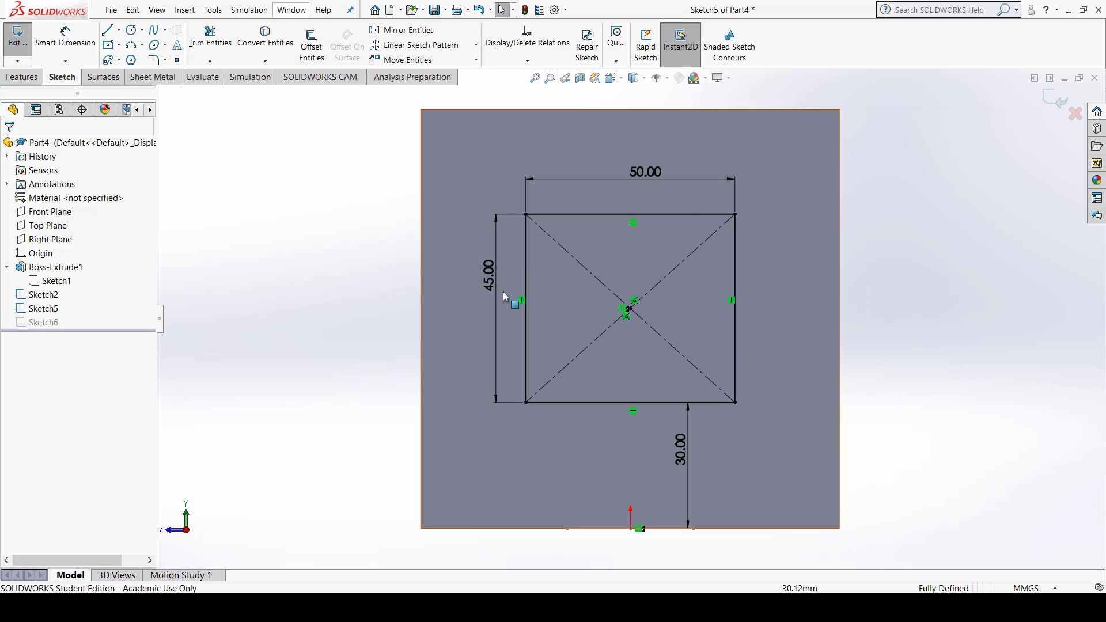
double_click(489, 276)
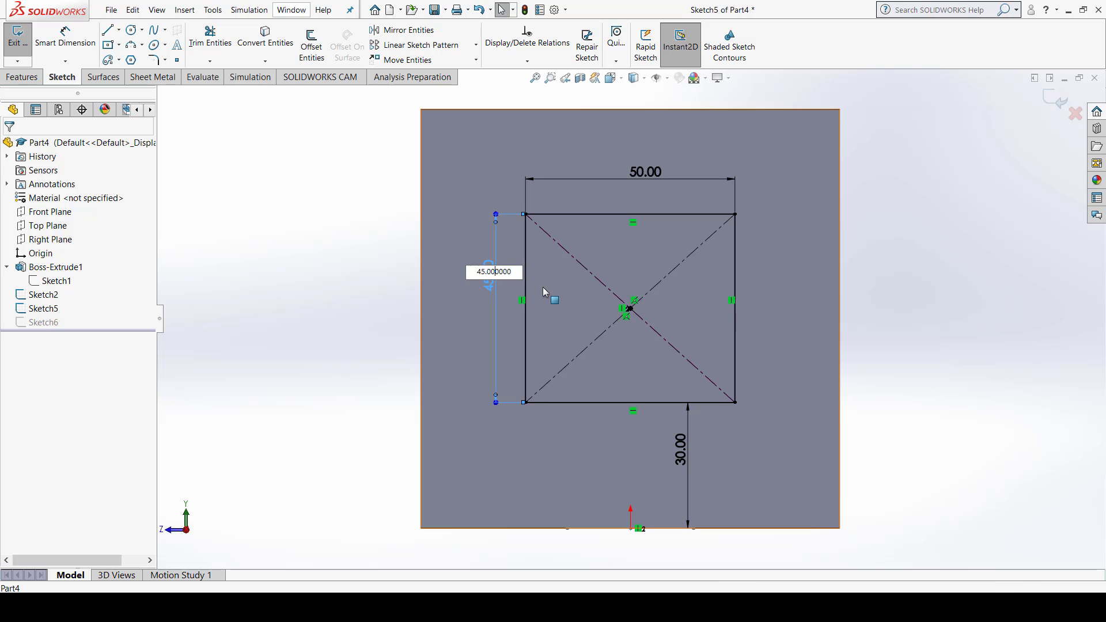
drag(517, 273, 407, 275)
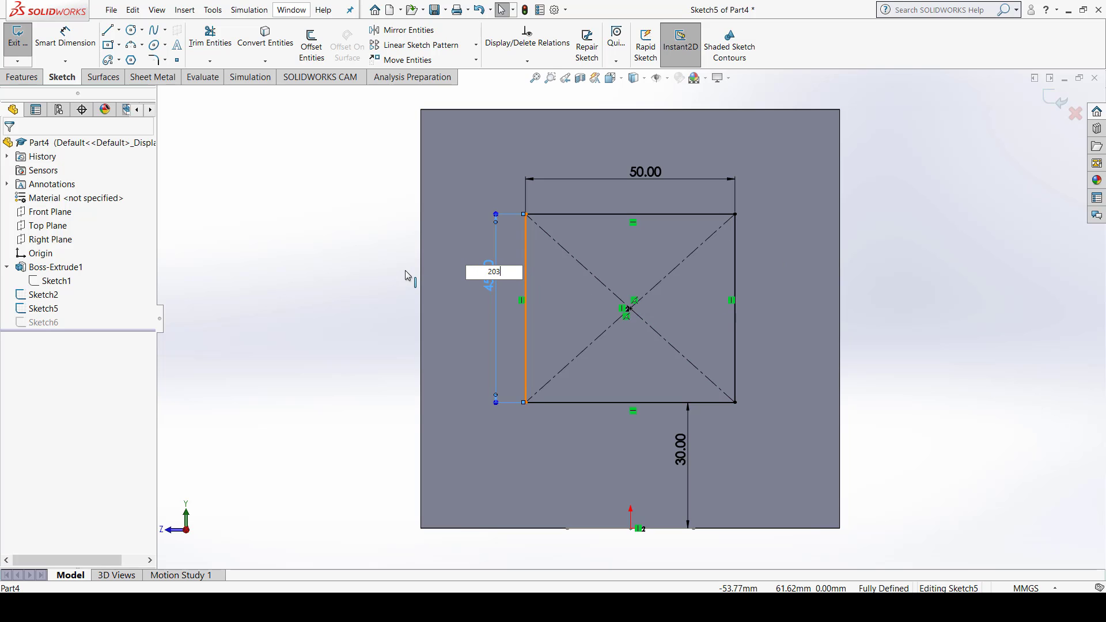
text(203)
key(BackSpace)
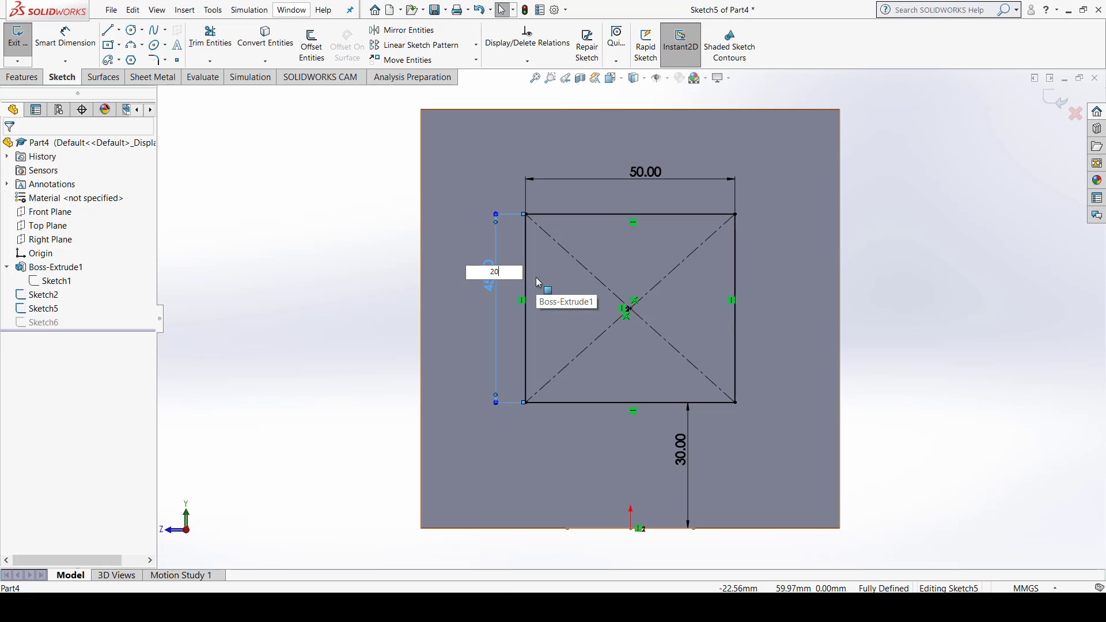
key(Return)
Step: Set the end-face rectangle's width to 30 mm and exit the sketch
double_click(660, 279)
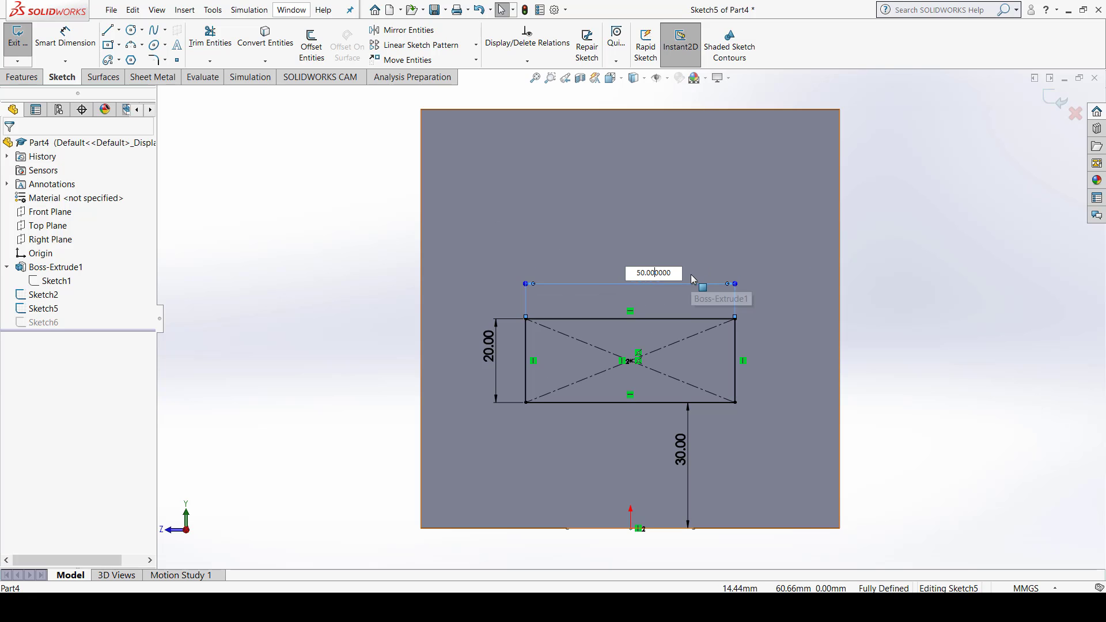
drag(672, 273, 584, 274)
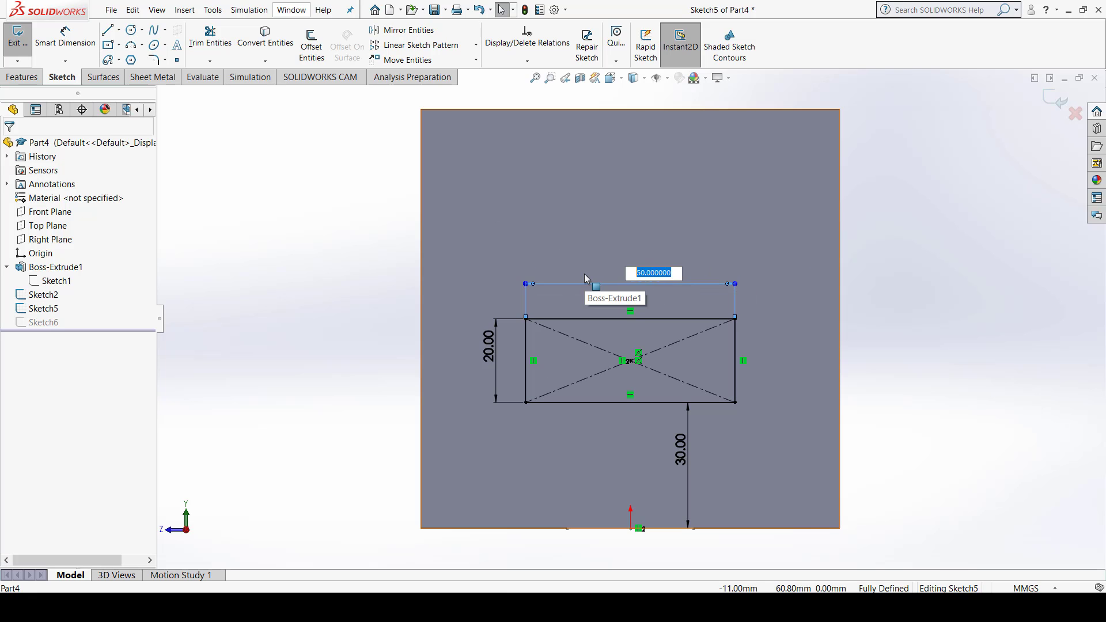
text(30)
key(Return)
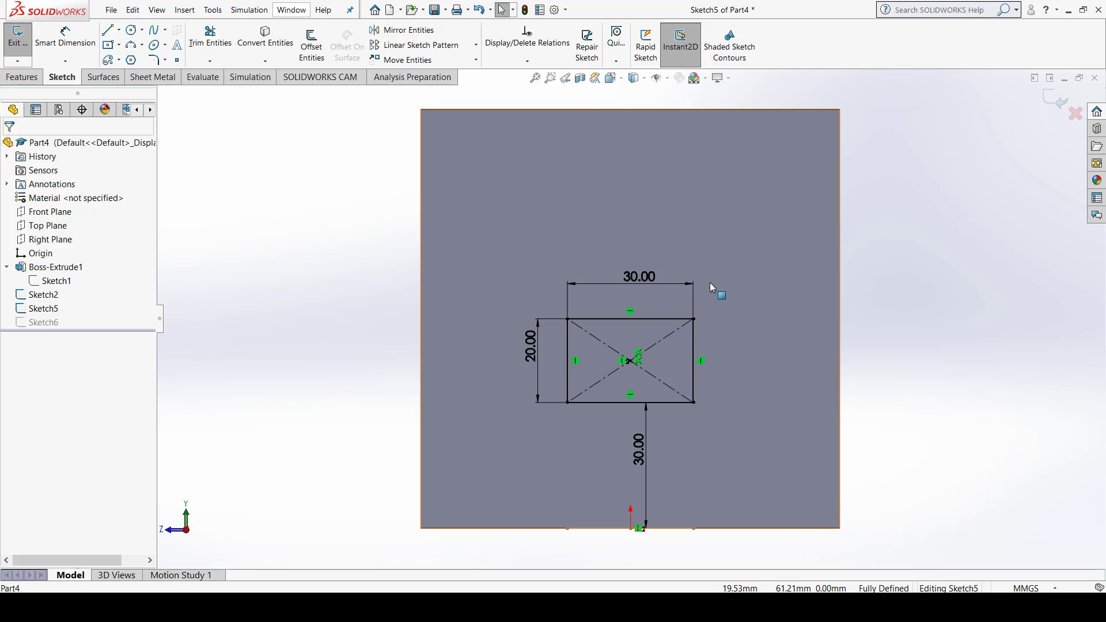
click(20, 42)
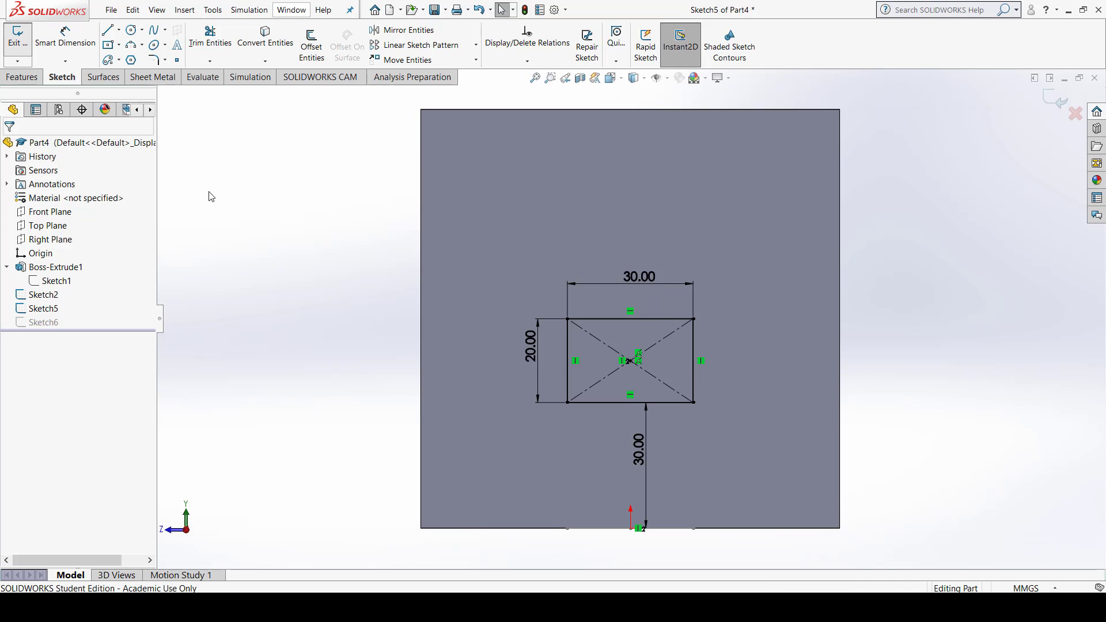
Step: Start a lofted cut using the bottom hexagon and the end-face rectangle as its two profiles
mouse_move(326, 353)
middle_down()
mouse_move(521, 323)
mouse_move(693, 259)
mouse_move(674, 304)
mouse_move(658, 436)
middle_up()
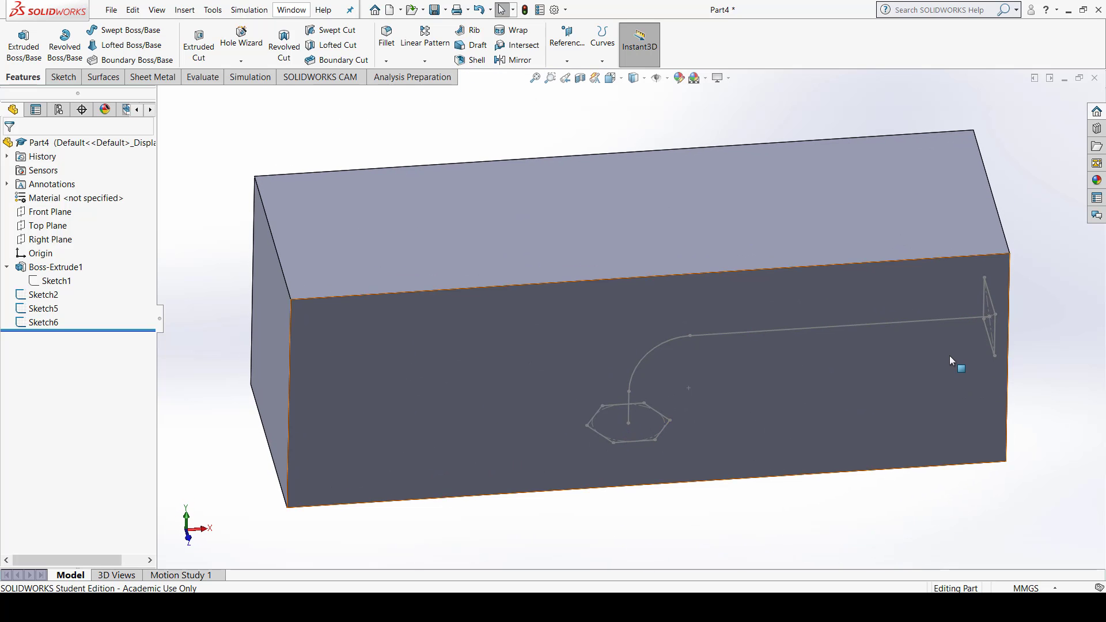
middle_drag(951, 360, 979, 338)
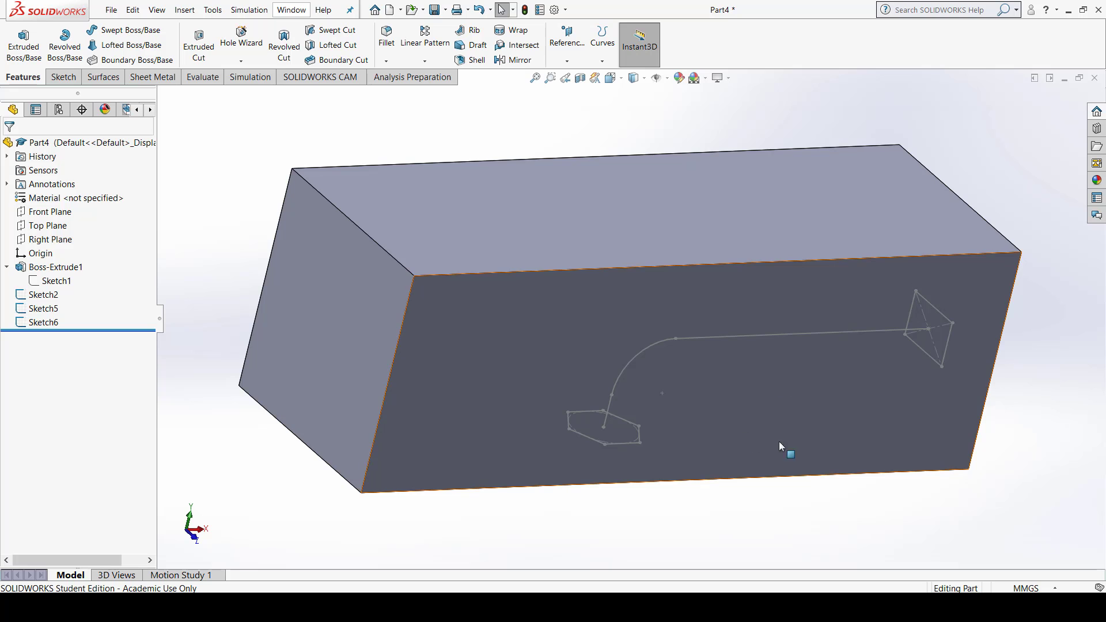
middle_drag(779, 441, 623, 267)
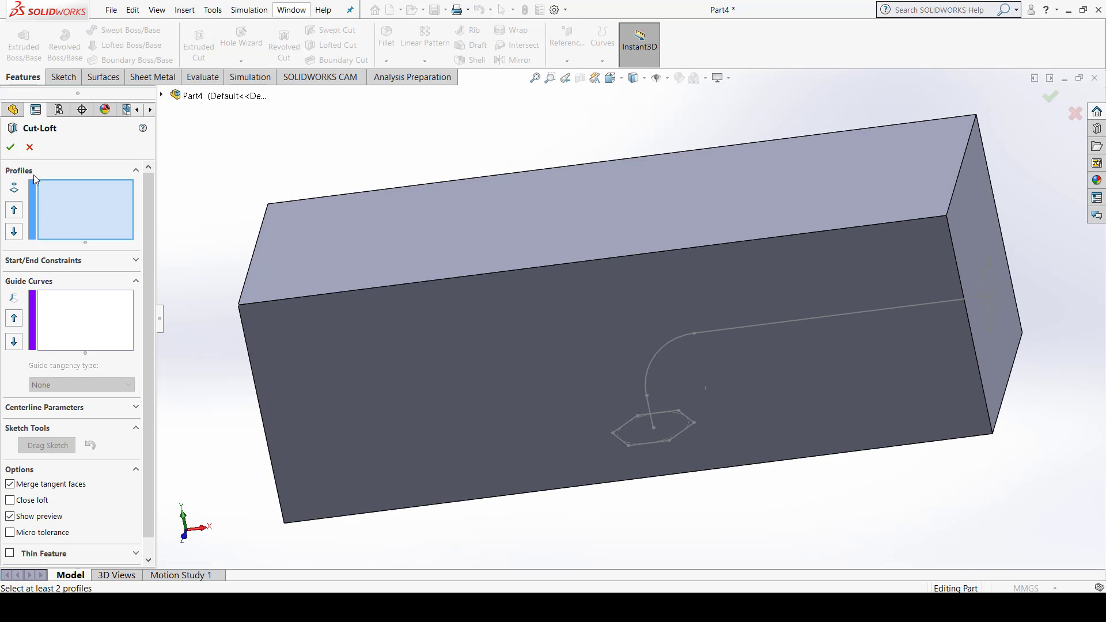
click(645, 443)
middle_drag(588, 423, 674, 414)
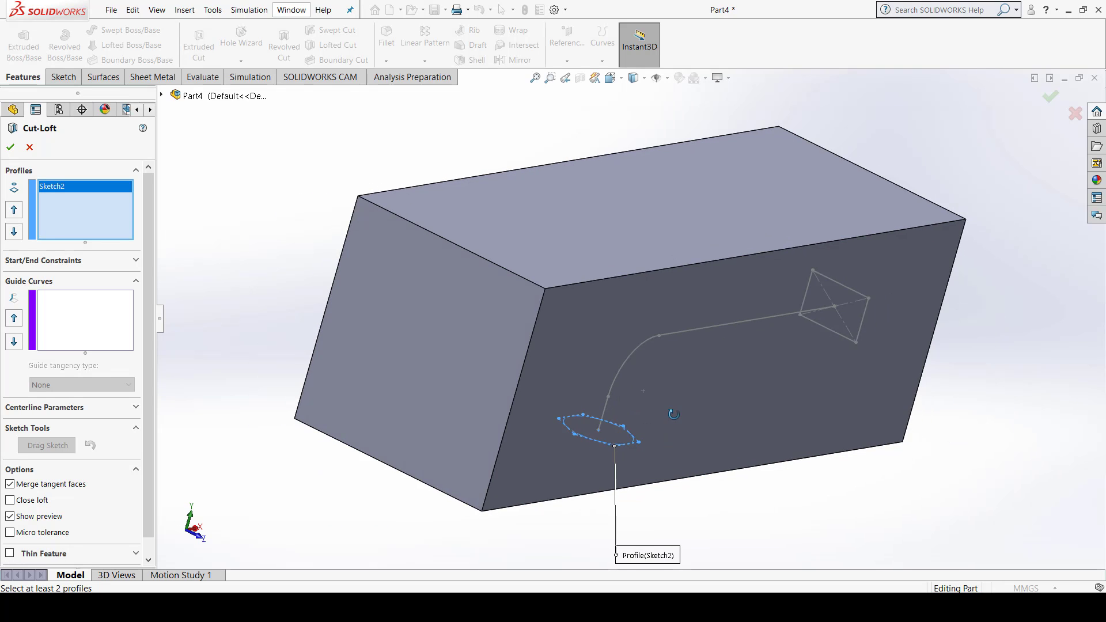
click(860, 325)
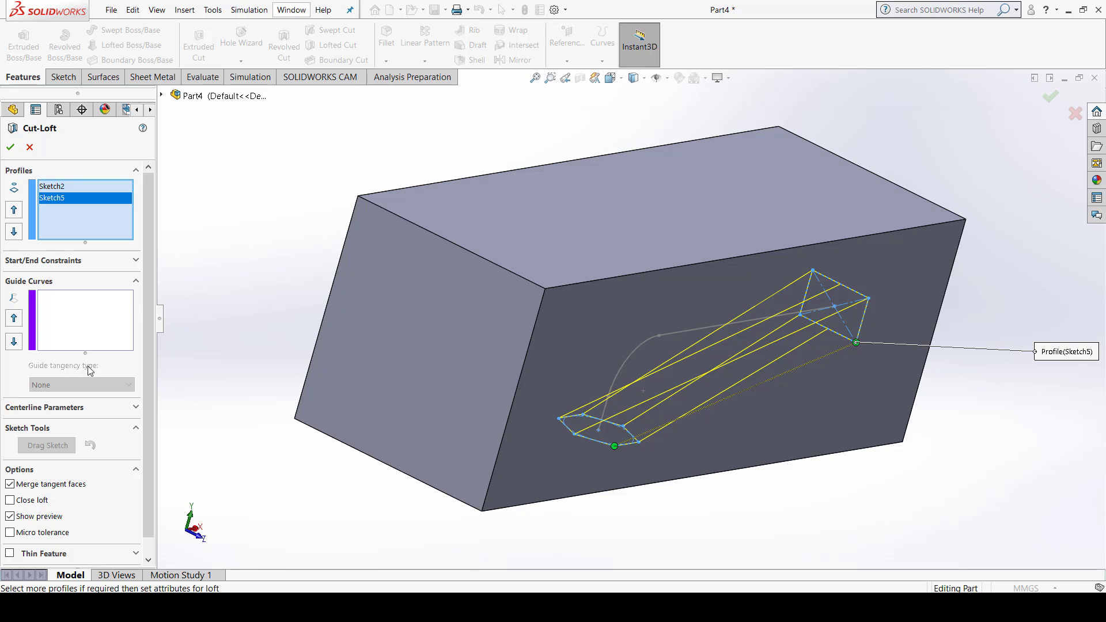
Step: Set the filleted Front Plane path as the lofted cut's centerline
click(72, 408)
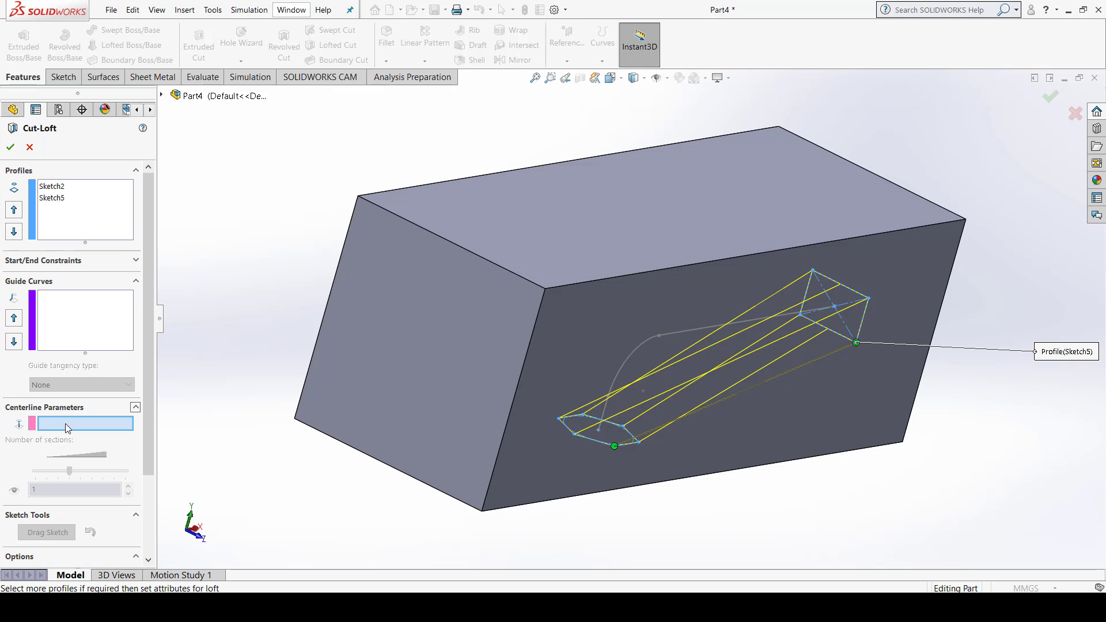
click(633, 352)
mouse_move(665, 412)
middle_down()
mouse_move(689, 297)
mouse_move(738, 230)
mouse_move(611, 444)
mouse_move(644, 443)
mouse_move(811, 331)
mouse_move(766, 316)
mouse_move(848, 279)
mouse_move(515, 418)
mouse_move(559, 271)
mouse_move(782, 322)
mouse_move(771, 376)
mouse_move(743, 420)
middle_up()
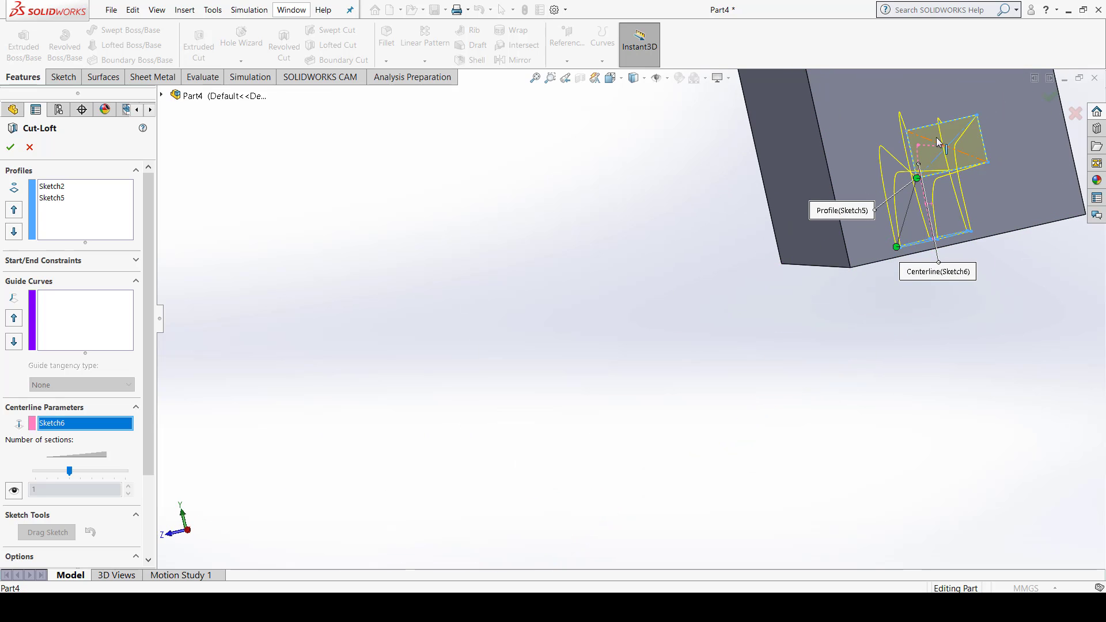
Step: Move the loft connector on the end-face rectangle from its lower corner to the upper corner of the same vertical edge
middle_drag(938, 136, 785, 263)
middle_drag(786, 255, 798, 257)
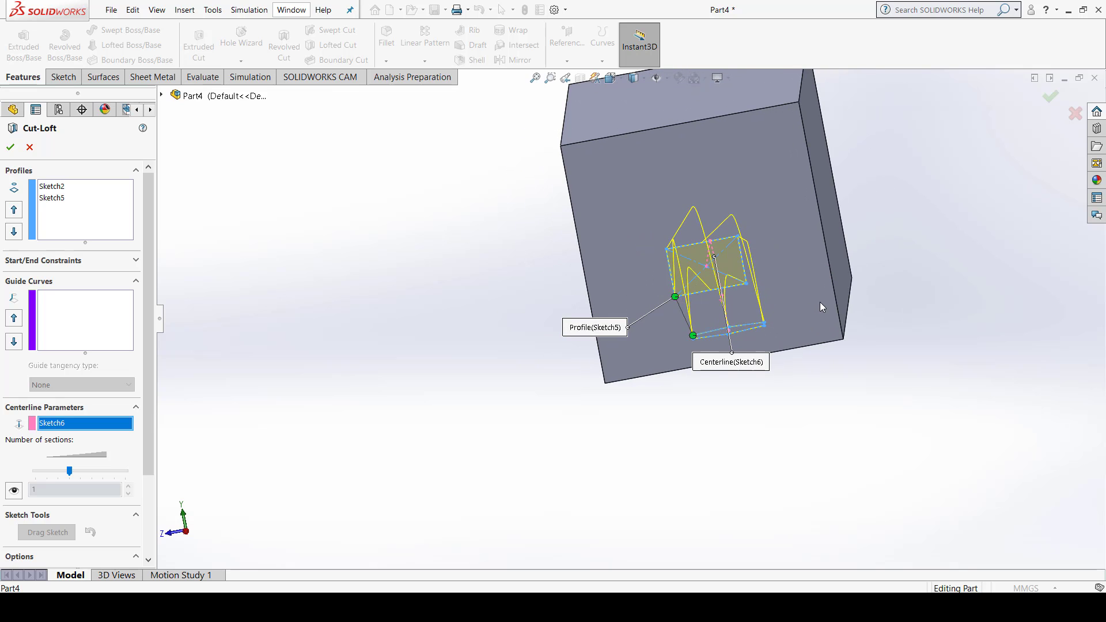
middle_drag(821, 302, 847, 322)
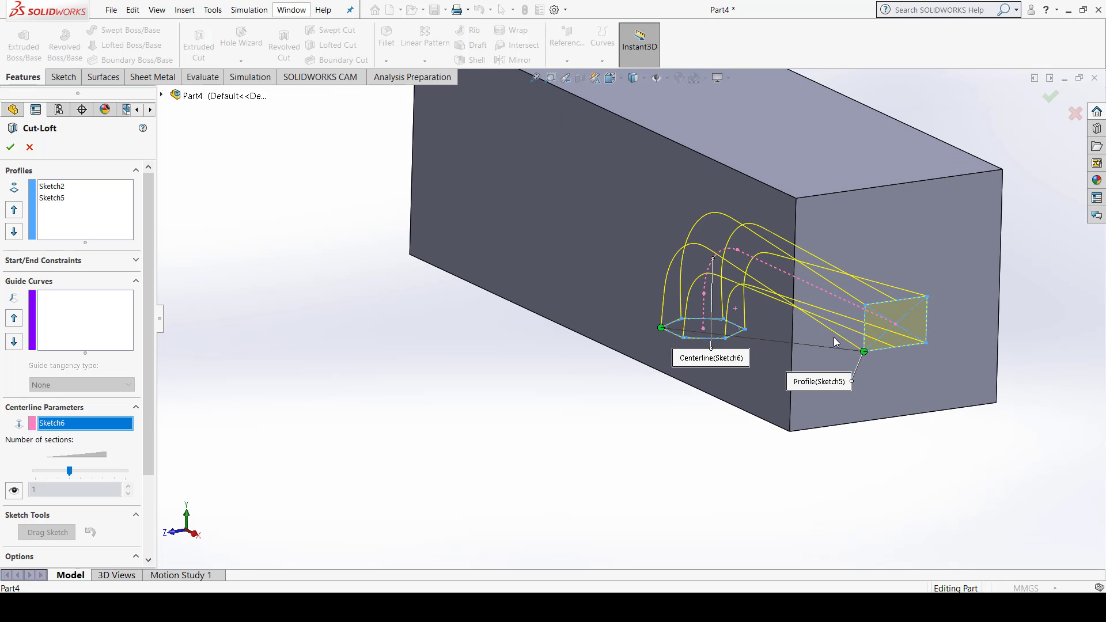
drag(864, 351, 865, 305)
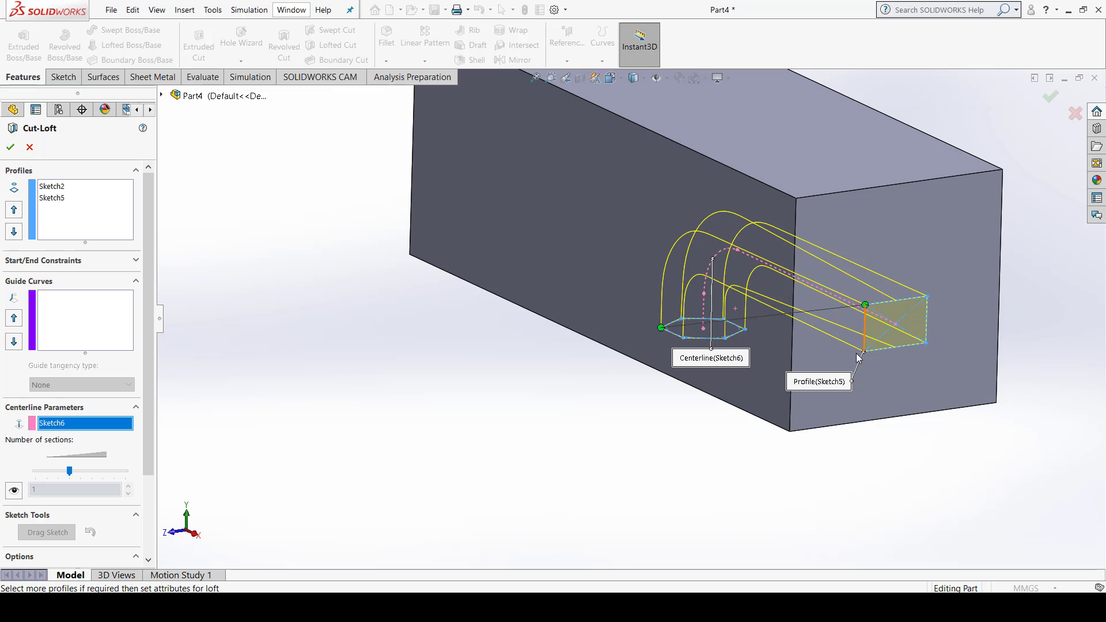
middle_drag(858, 358, 885, 312)
ctrl+middle_drag(712, 322, 353, 321)
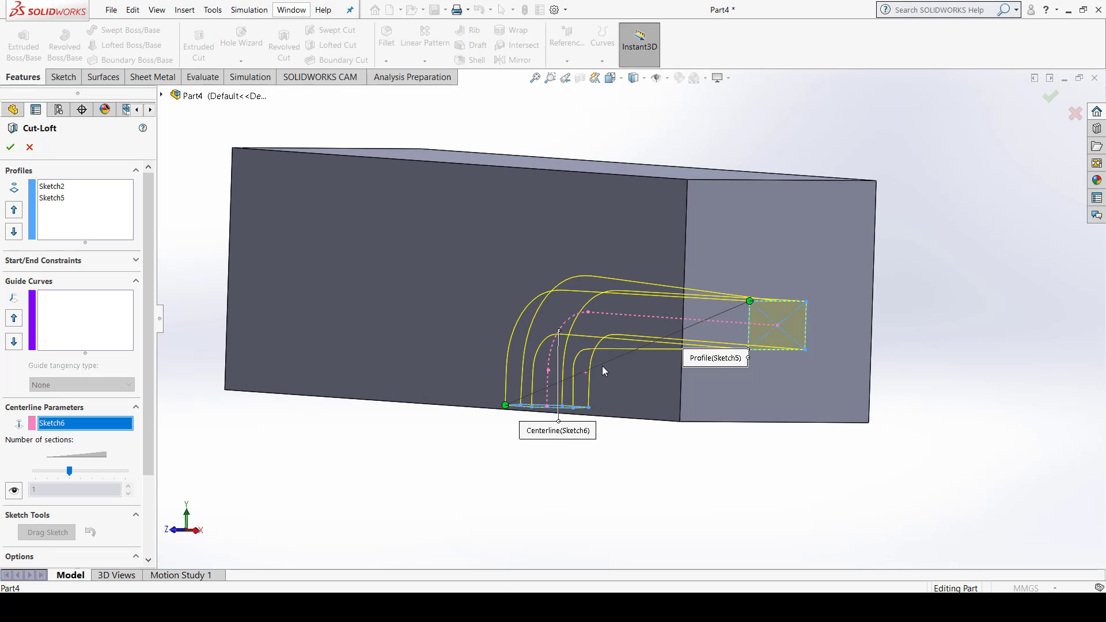
middle_drag(603, 365, 504, 403)
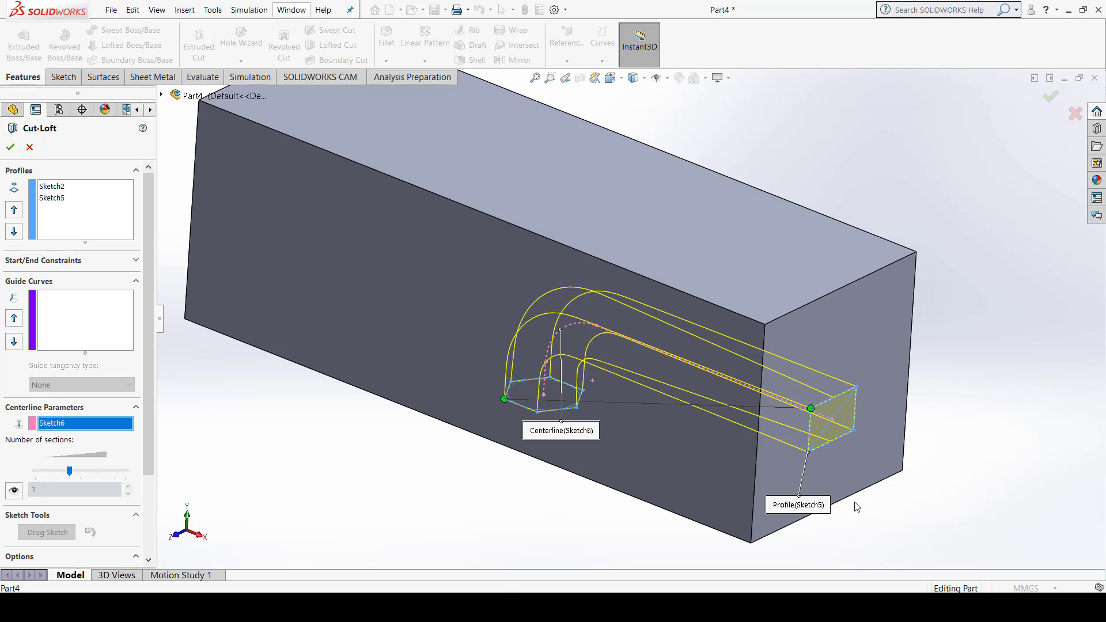
middle_drag(857, 508, 676, 430)
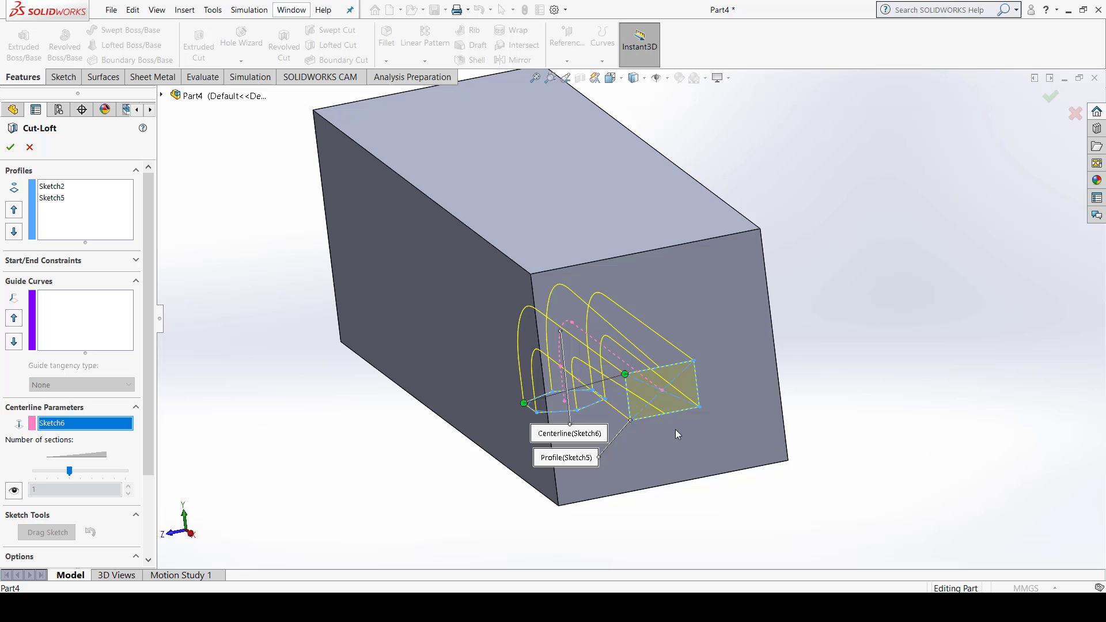
Step: Show all connectors between the hexagon and the rectangle, and confirm the lofted cut
right_click(664, 390)
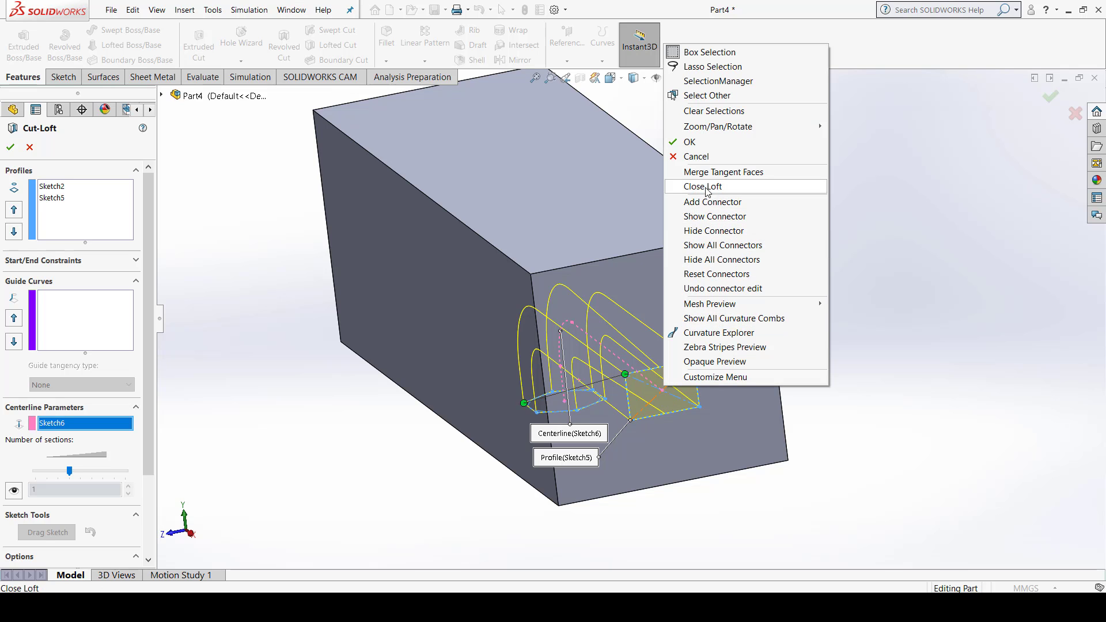
click(707, 245)
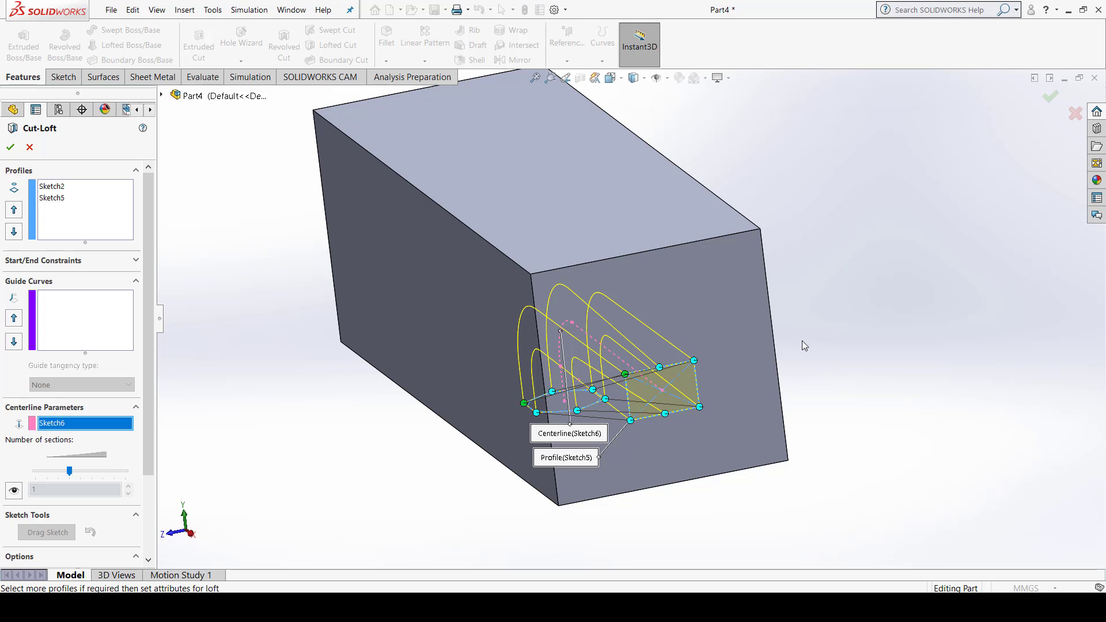
middle_drag(802, 340, 828, 382)
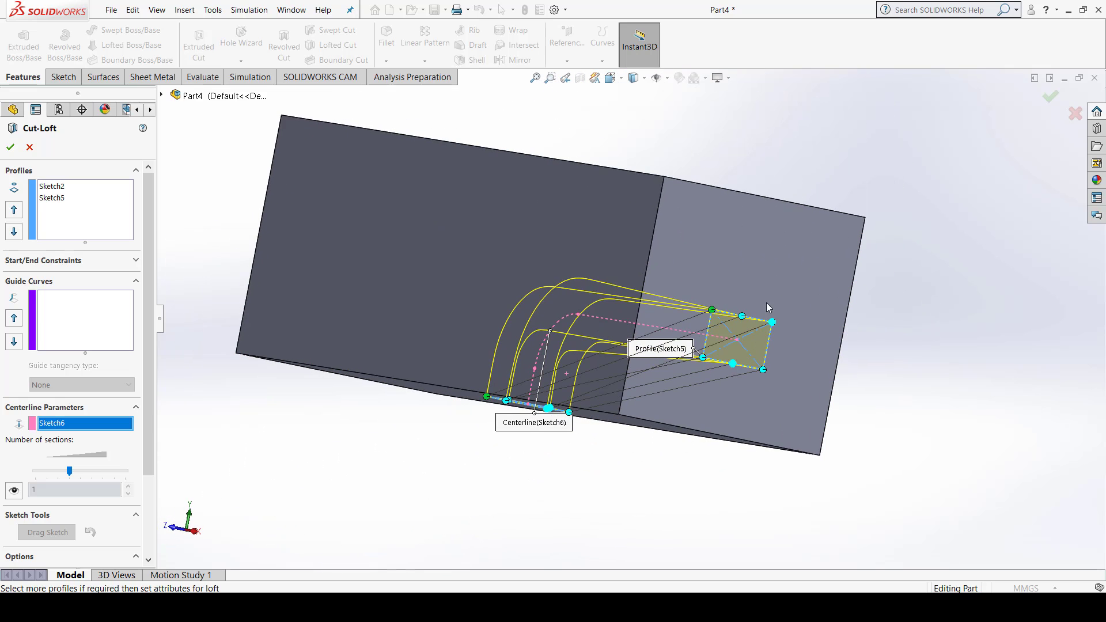
right_click(728, 267)
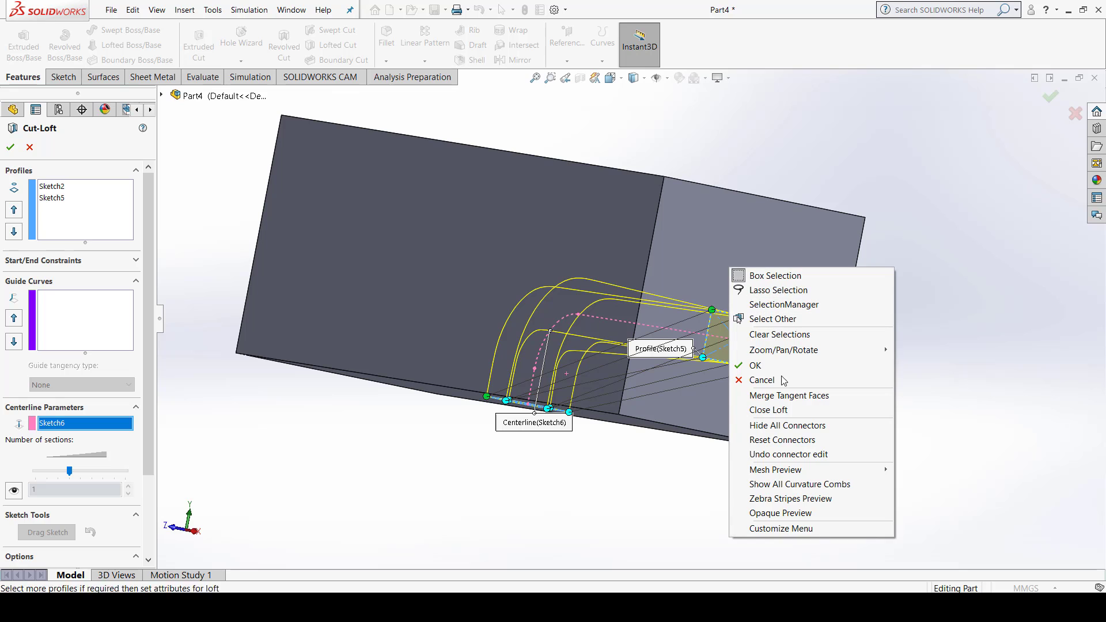
click(1025, 185)
click(11, 147)
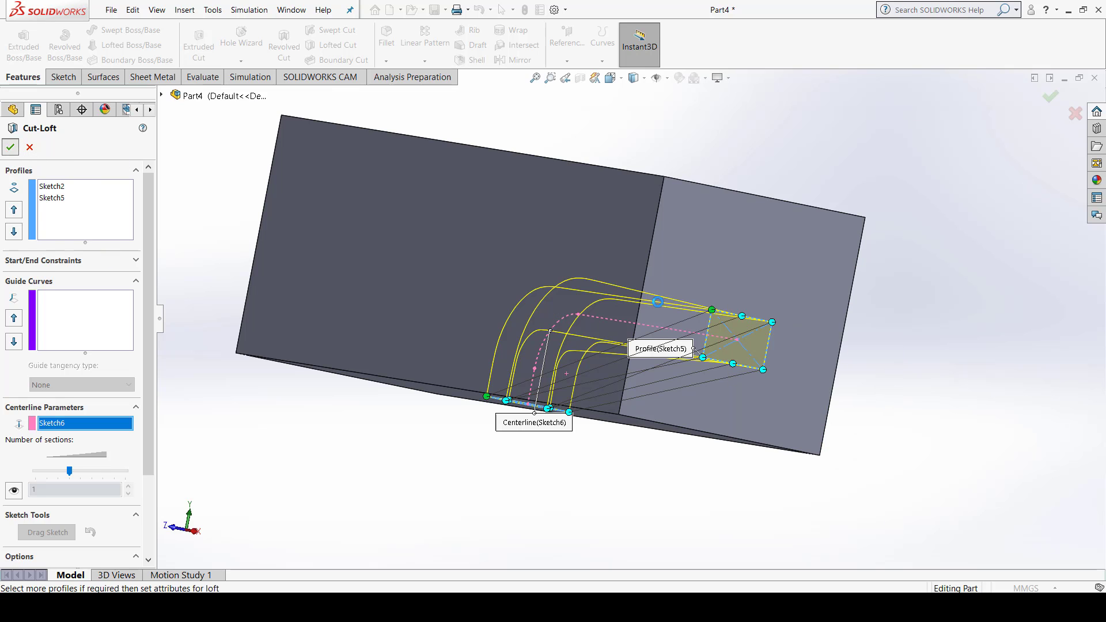
Step: Inspect the lofted cut's rectangular opening in the end face and its hexagonal opening in the bottom face
scroll(715, 423, up, 4)
mouse_move(726, 381)
middle_down()
mouse_move(794, 299)
mouse_move(815, 141)
mouse_move(745, 213)
middle_up()
click(743, 214)
middle_drag(694, 258, 582, 334)
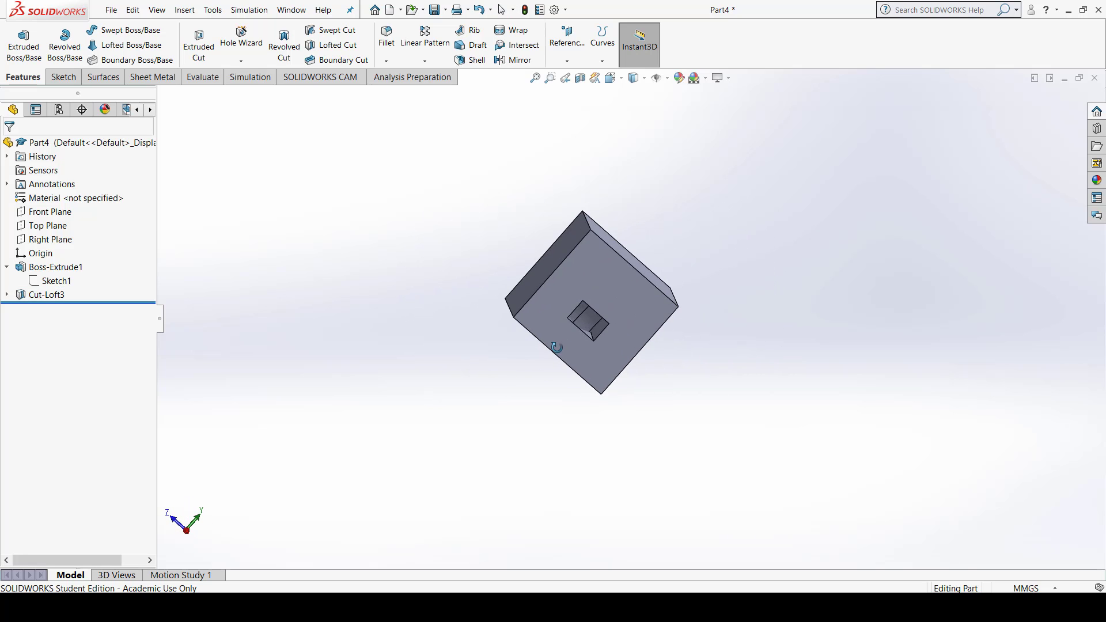
scroll(598, 330, down, 3)
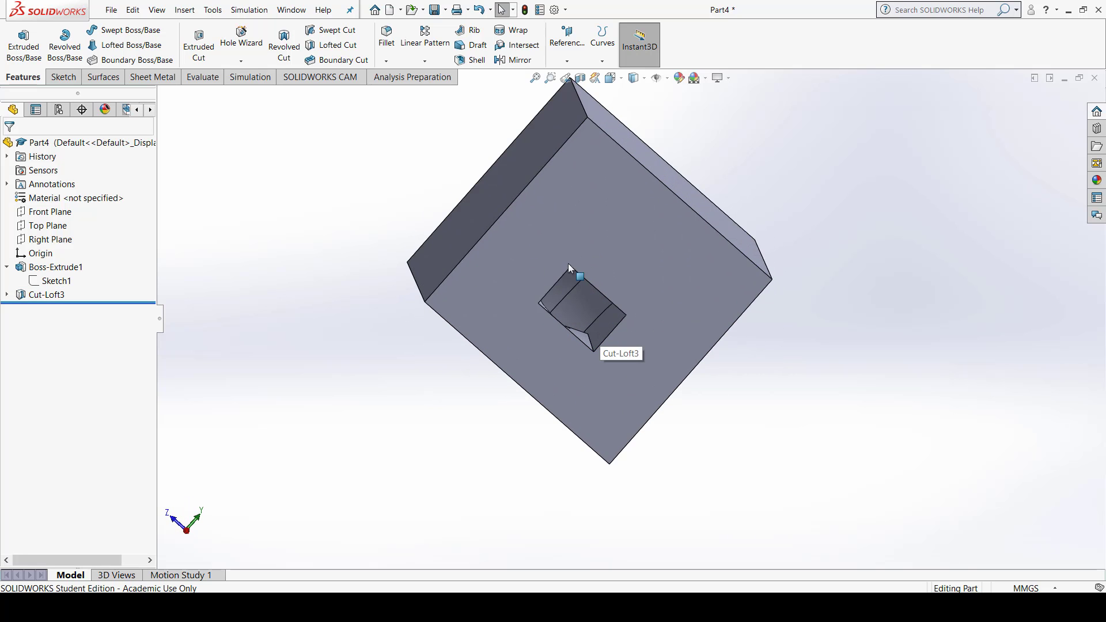
middle_drag(518, 328, 641, 321)
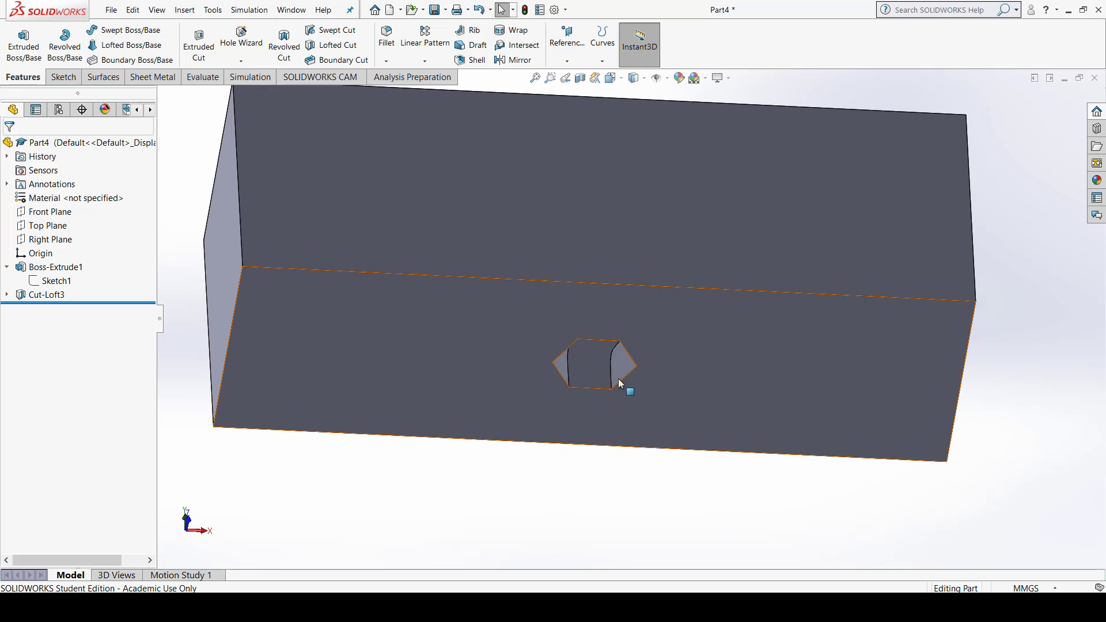
scroll(605, 340, up, 3)
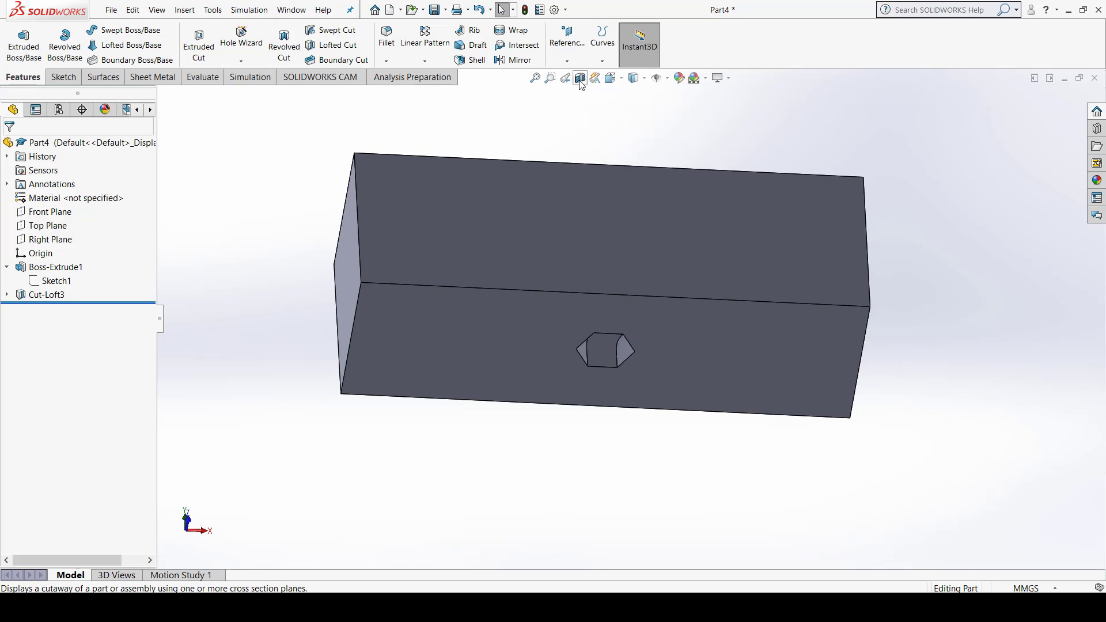
Step: Section the block at the Front Plane with a 0.00 mm offset, keeping the cap color
click(580, 79)
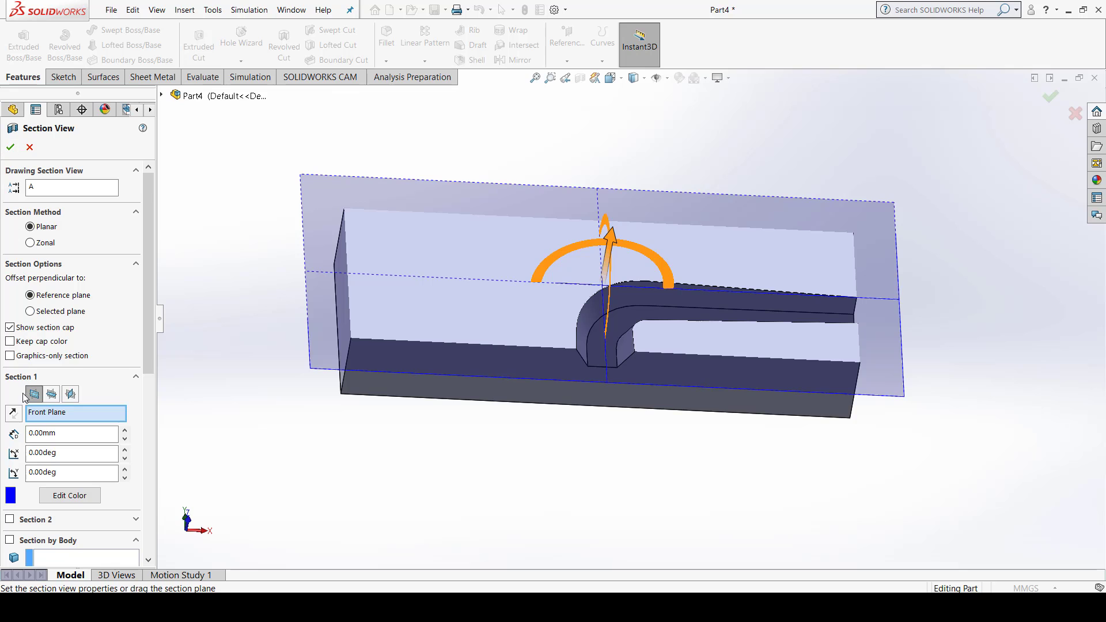
click(10, 341)
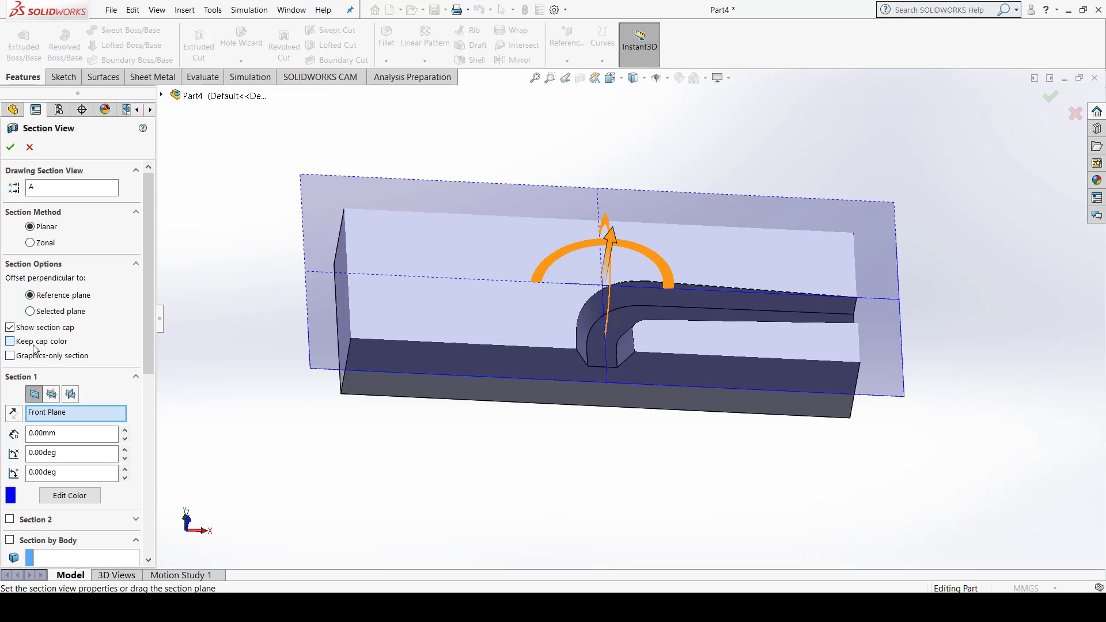
click(11, 147)
Step: Examine the lofted channel inside the sectioned block, from the hexagonal opening around the bend to the rectangular opening
middle_drag(442, 453, 501, 407)
middle_drag(583, 390, 620, 225)
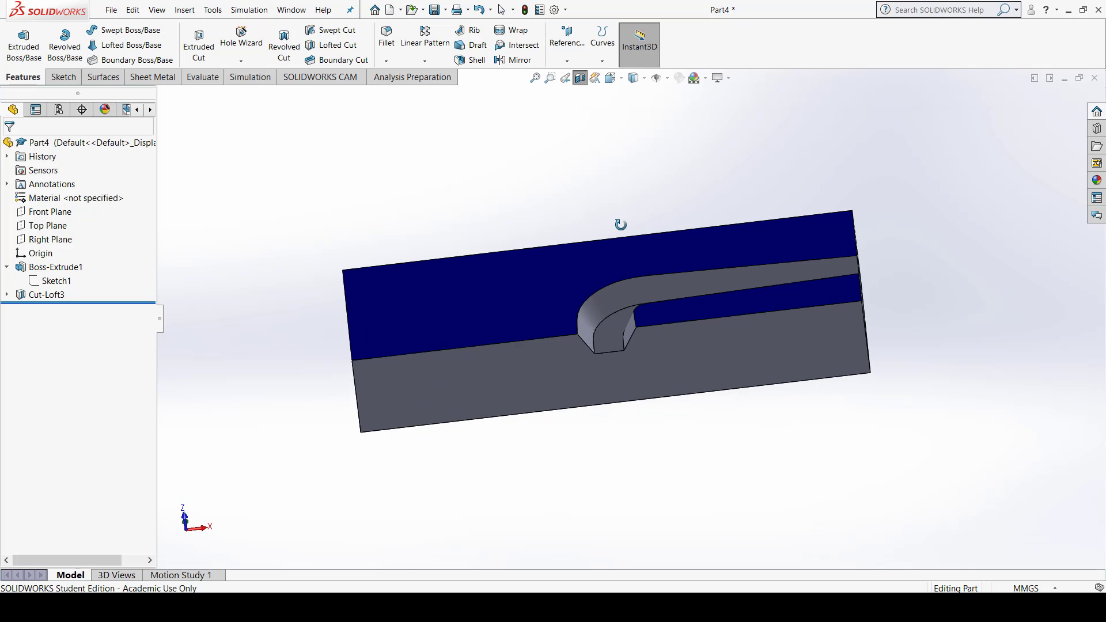
middle_drag(720, 306, 647, 340)
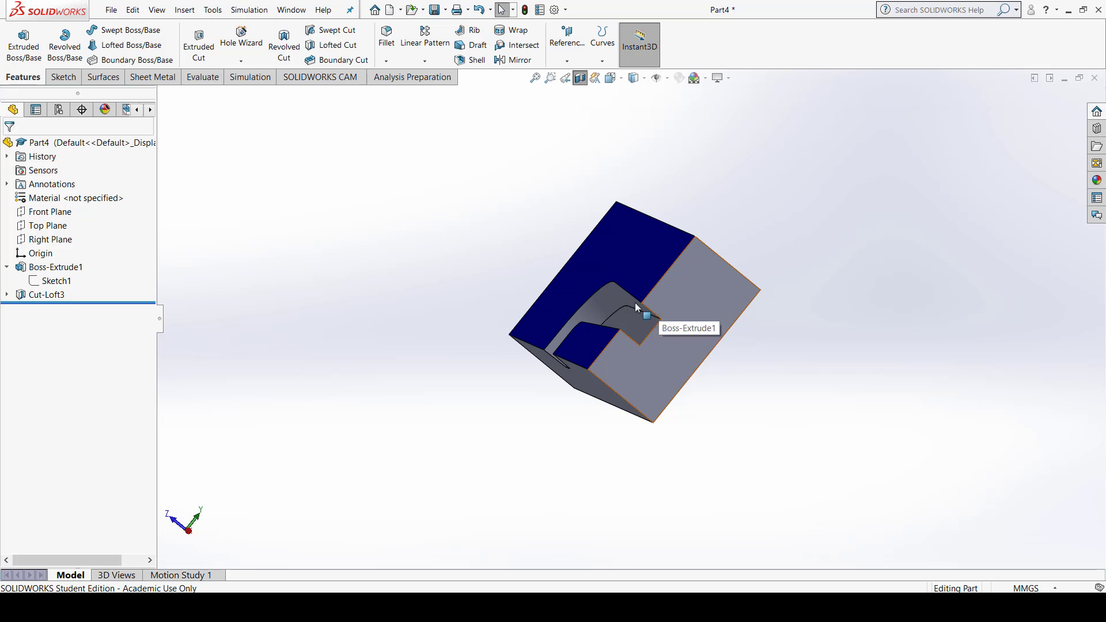
middle_drag(638, 345, 617, 422)
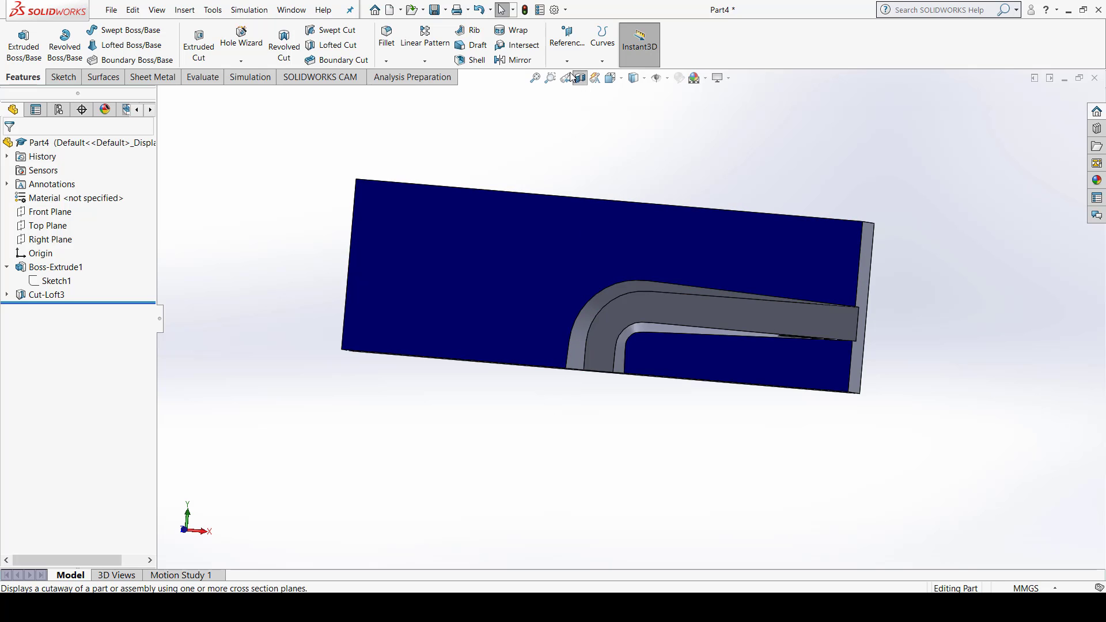
middle_drag(523, 262, 597, 349)
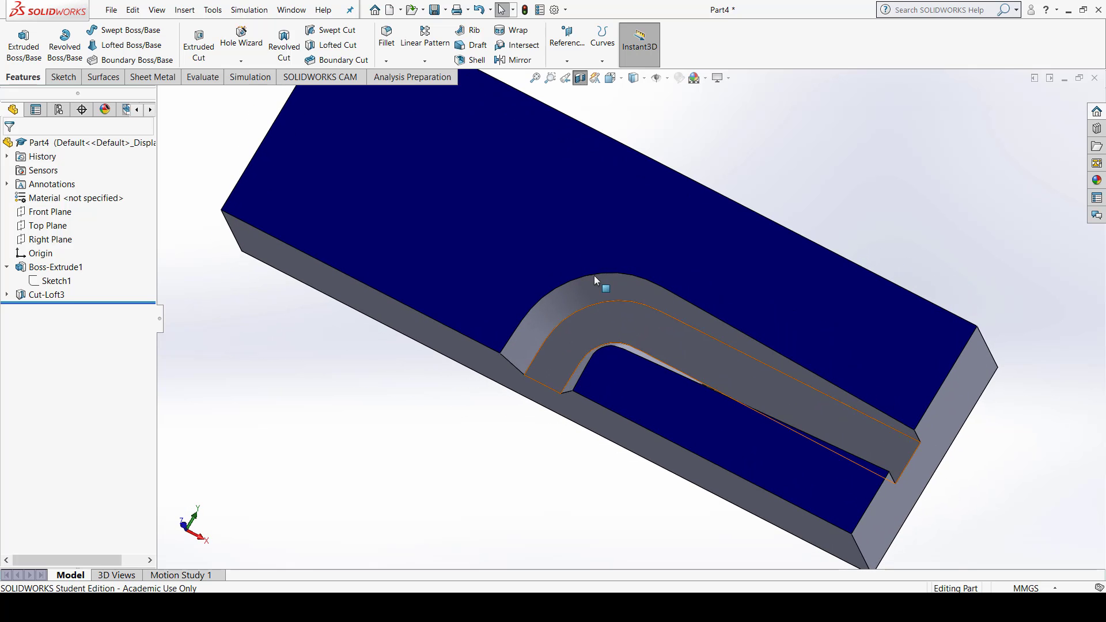
middle_drag(604, 285, 680, 371)
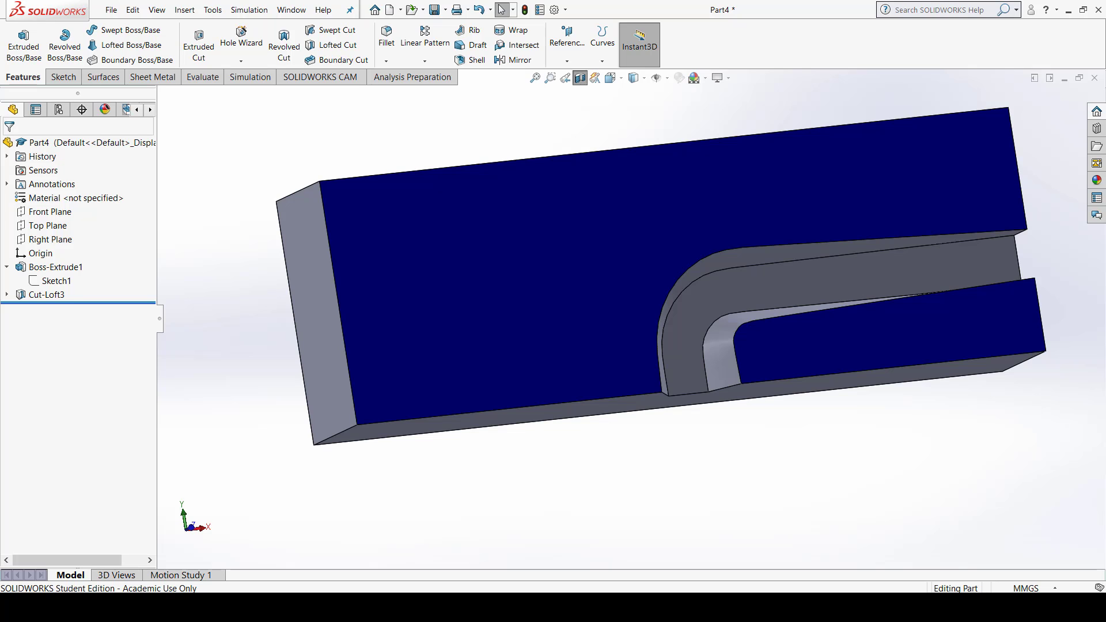
click(899, 608)
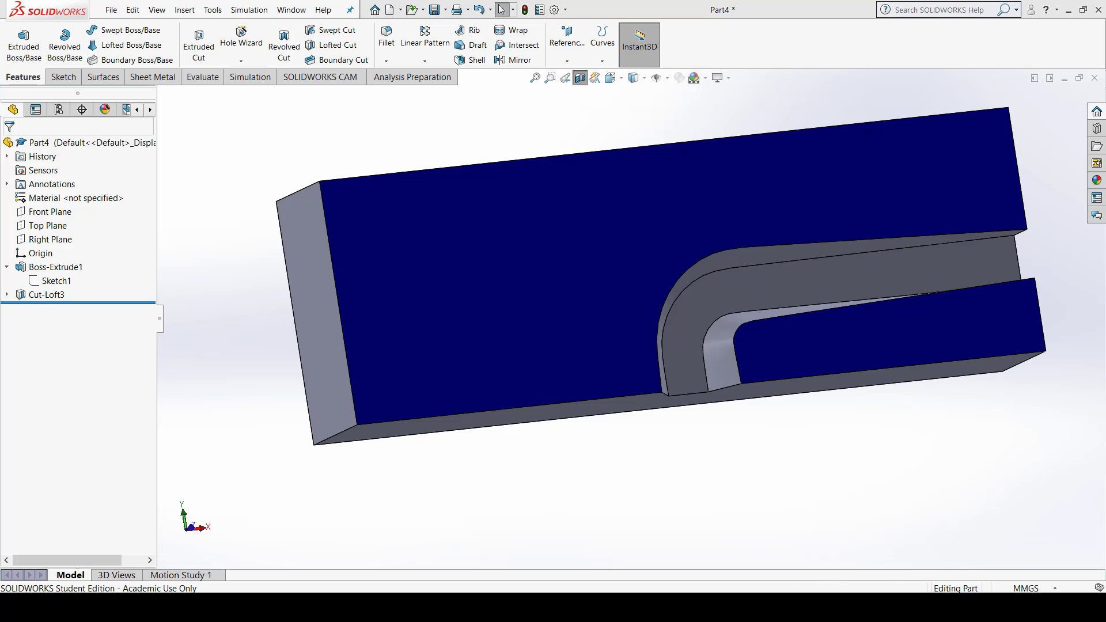